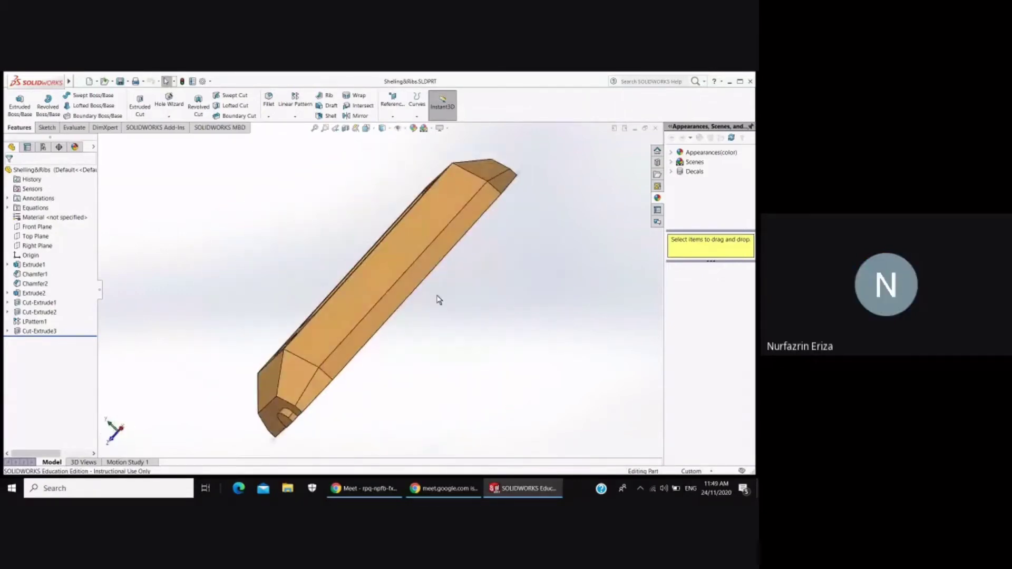
- Orbit, zoom and reset the view to inspect the housing, ending on its large flat face
key(ctrl+7)
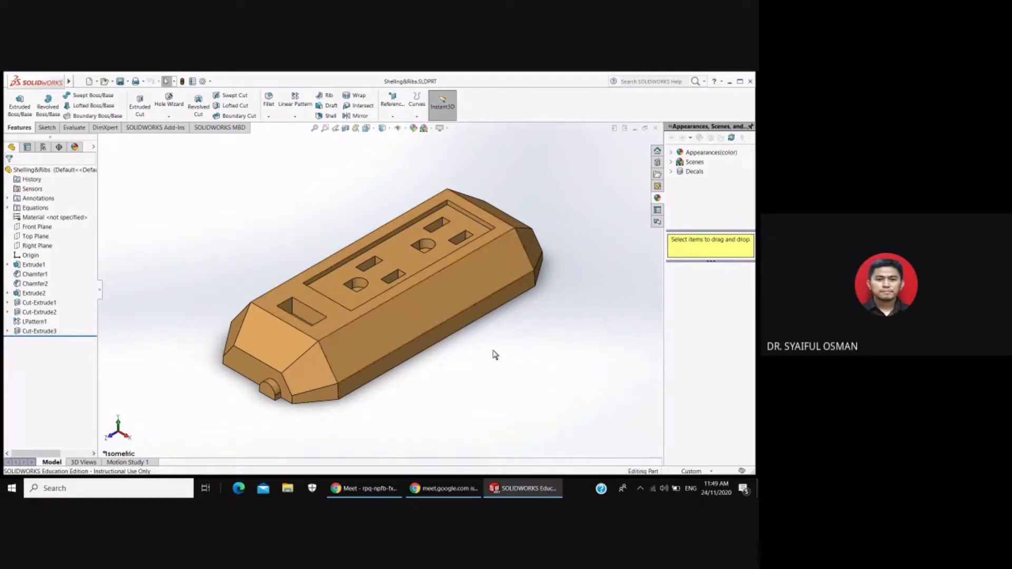
middle_drag(492, 353, 287, 304)
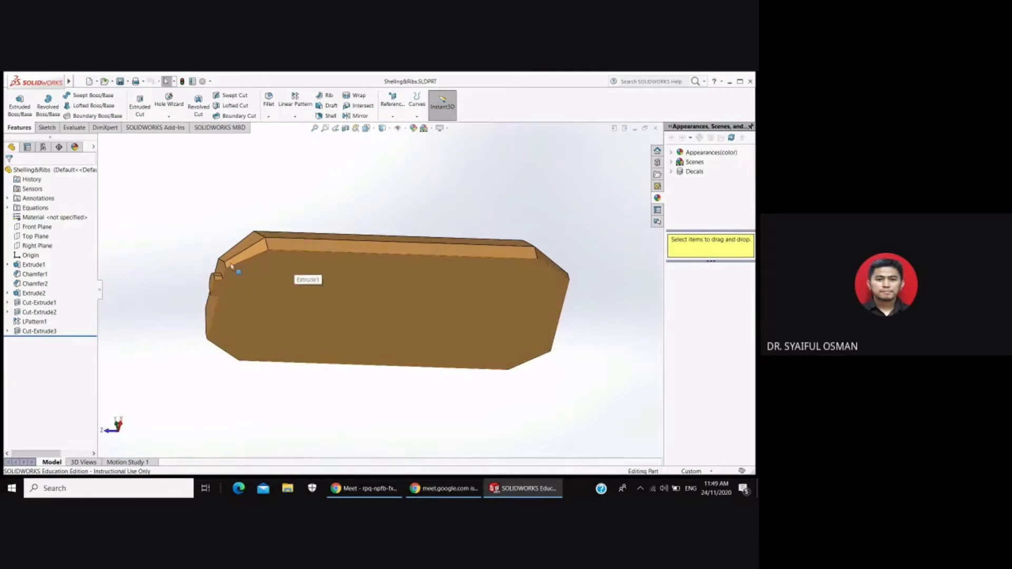
key(f)
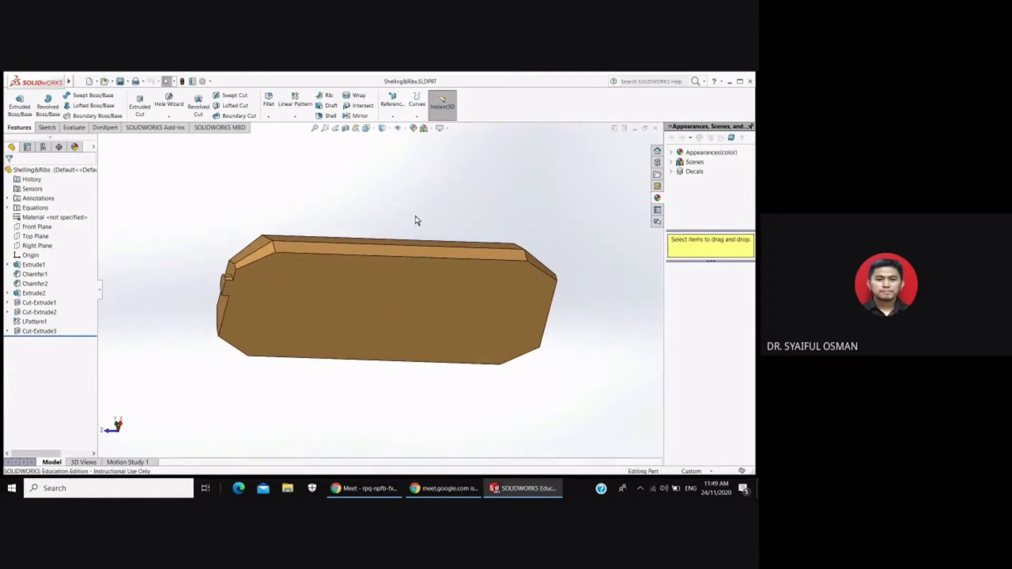
middle_drag(416, 219, 449, 335)
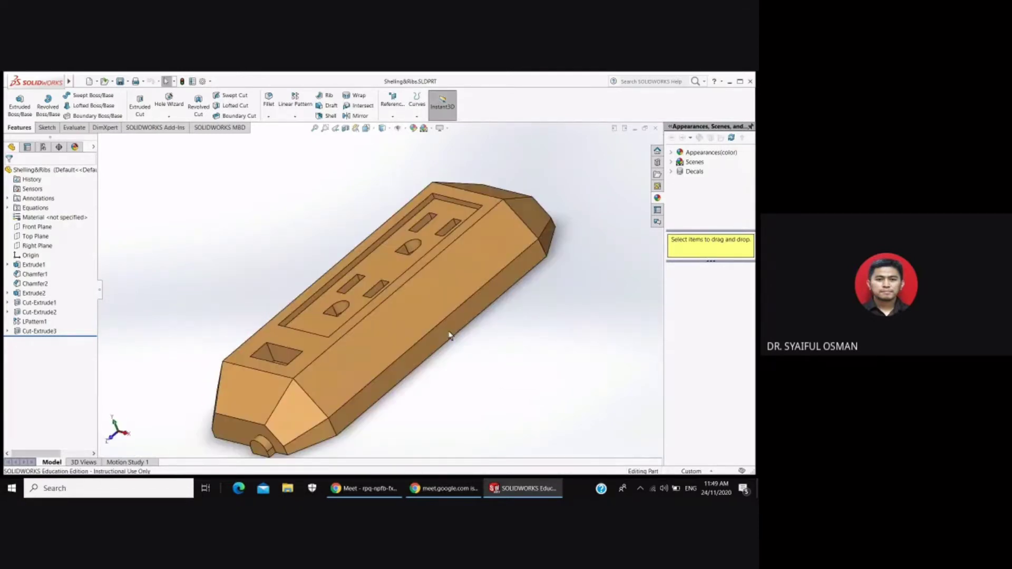
key(ctrl+7)
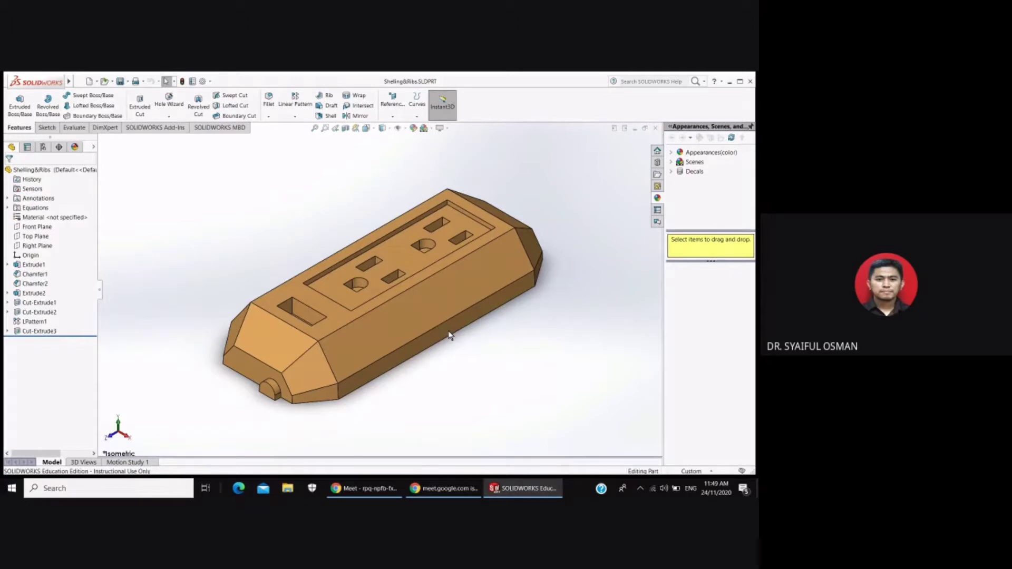
scroll(495, 364, up, 2)
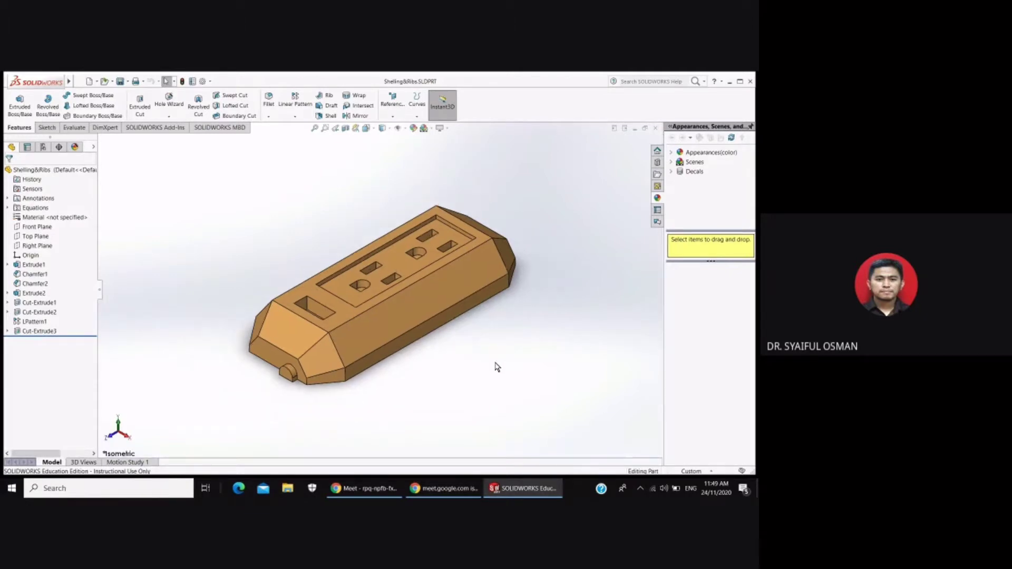
scroll(270, 286, down, 2)
scroll(271, 243, up, 2)
scroll(369, 226, down, 1)
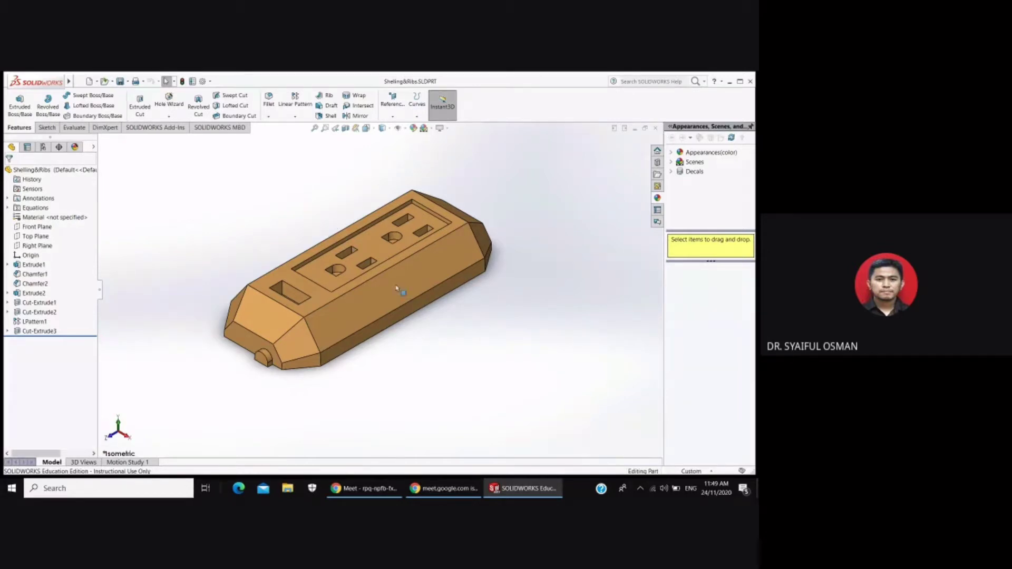
key(f)
mouse_move(486, 371)
middle_down()
mouse_move(465, 334)
mouse_move(472, 201)
mouse_move(480, 274)
mouse_move(451, 201)
mouse_move(481, 167)
mouse_move(508, 187)
mouse_move(503, 195)
mouse_move(443, 147)
mouse_move(490, 151)
middle_up()
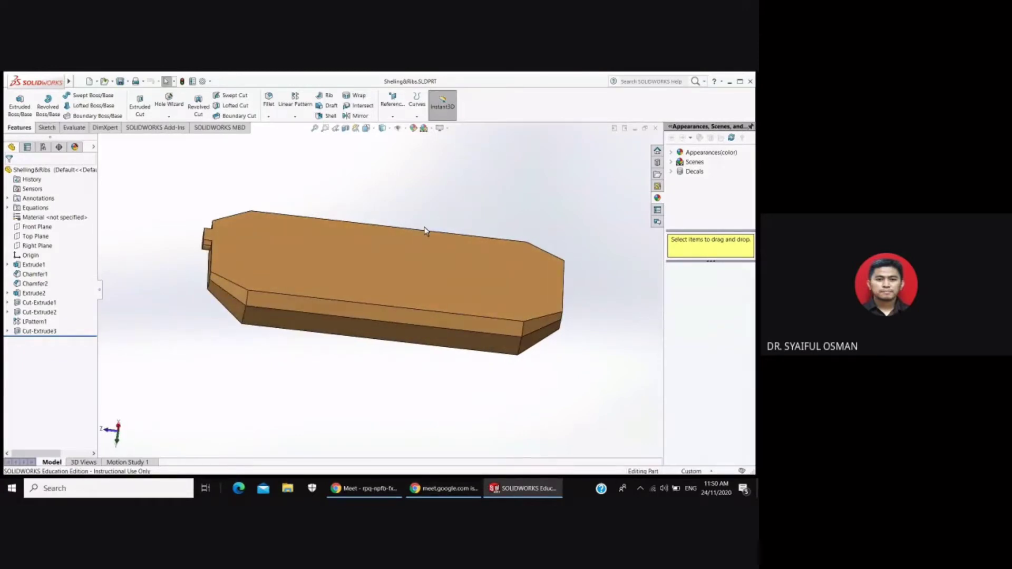
- Save the housing's large flat face as Selection-Set4 and expand Selection Sets to show it
click(348, 264)
right_click(350, 262)
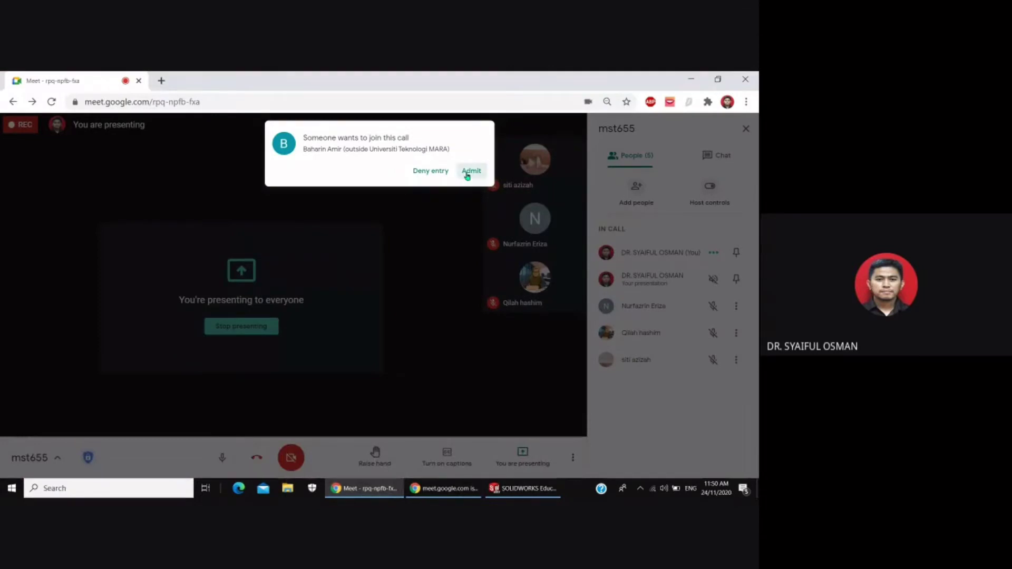
click(469, 172)
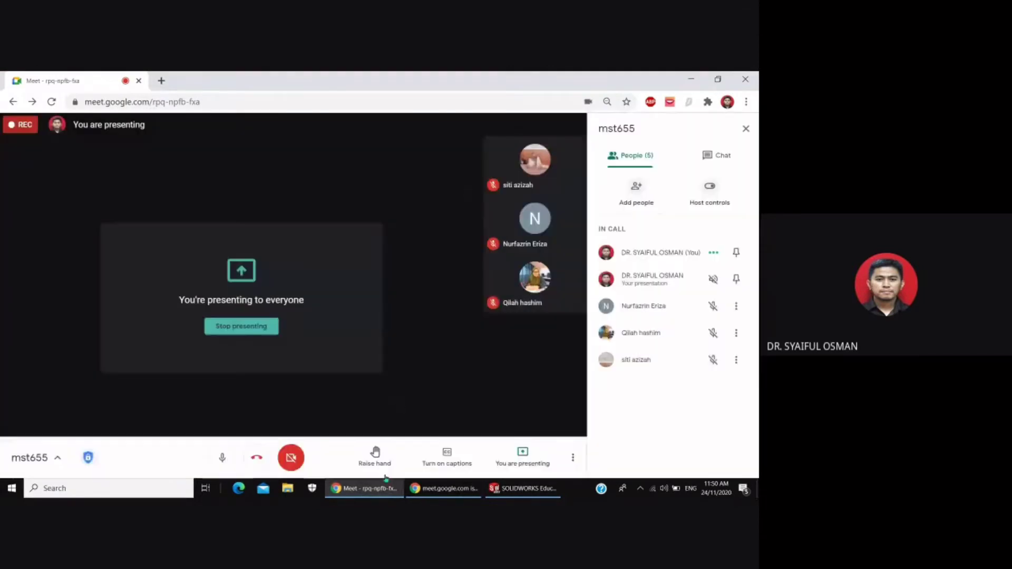
click(382, 490)
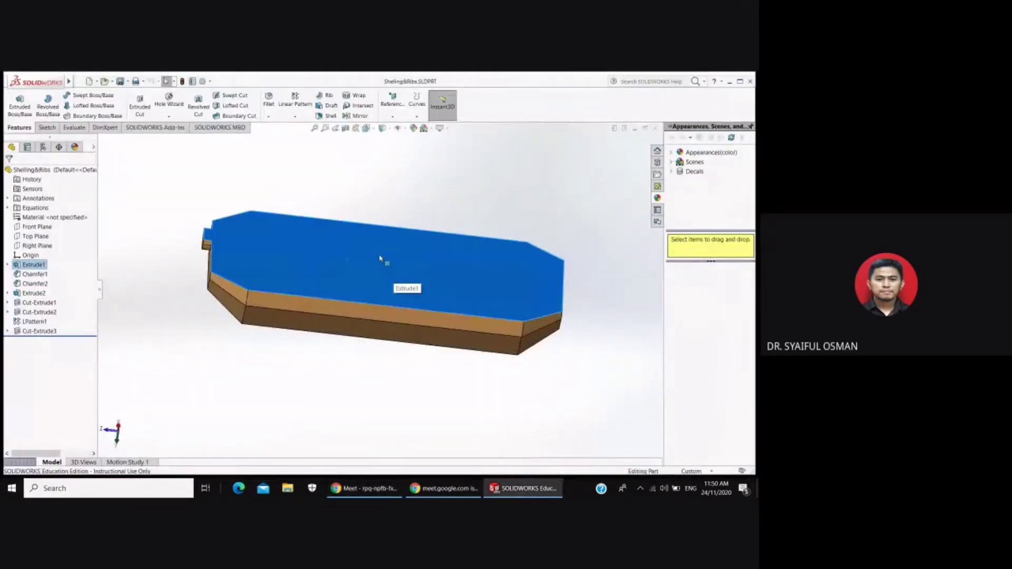
right_click(379, 254)
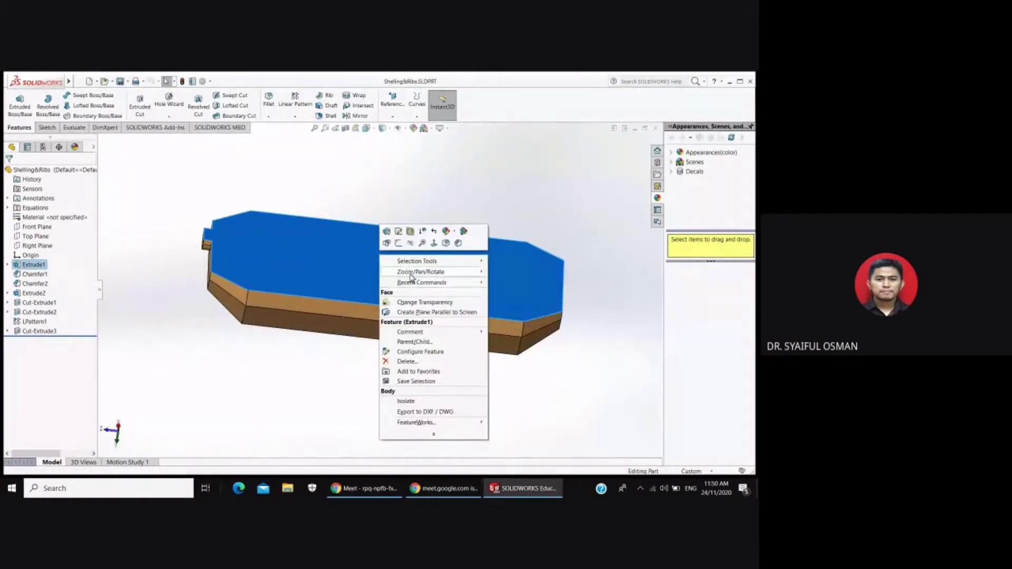
mouse_move(416, 261)
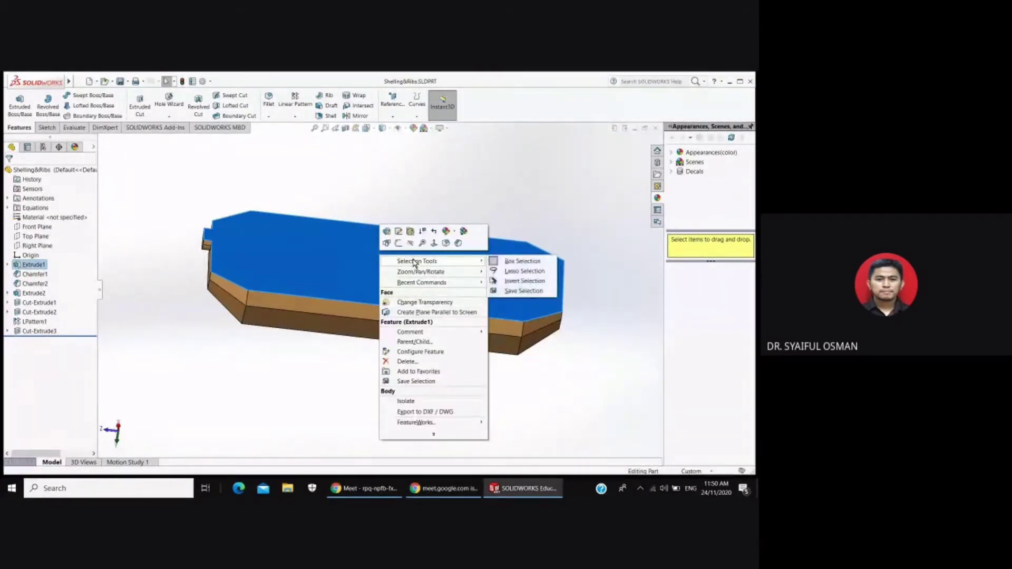
click(513, 292)
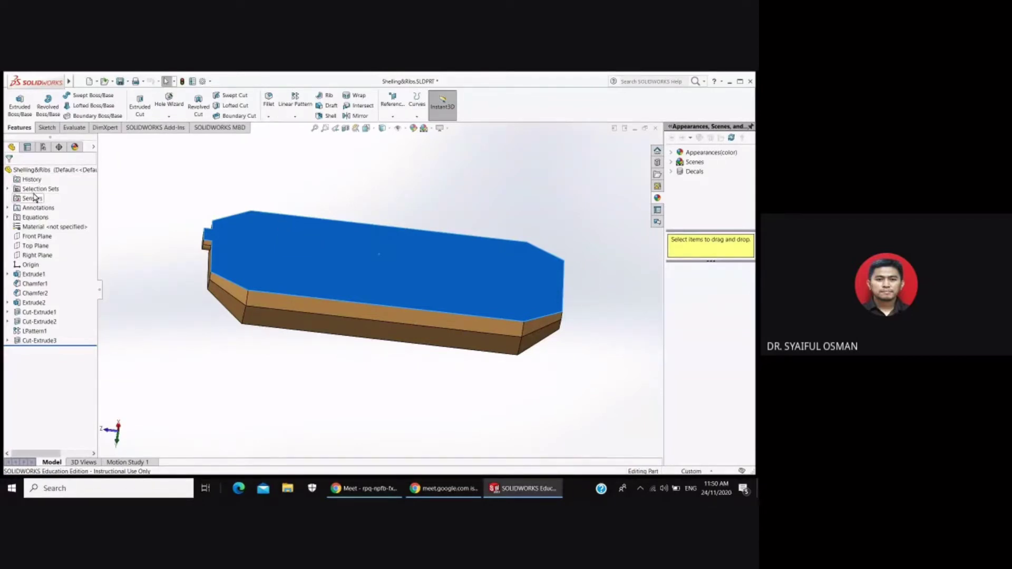
click(8, 189)
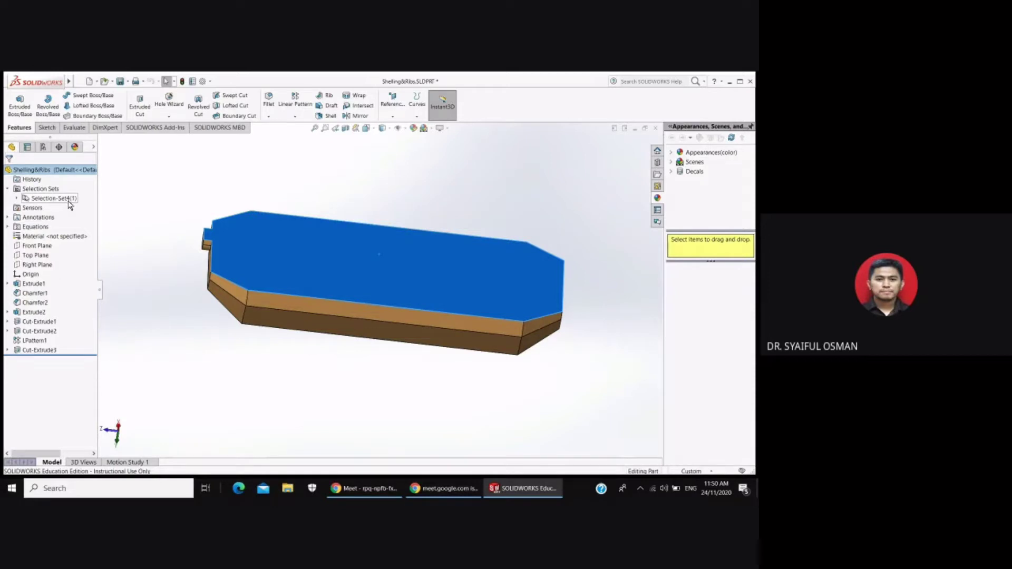
click(285, 199)
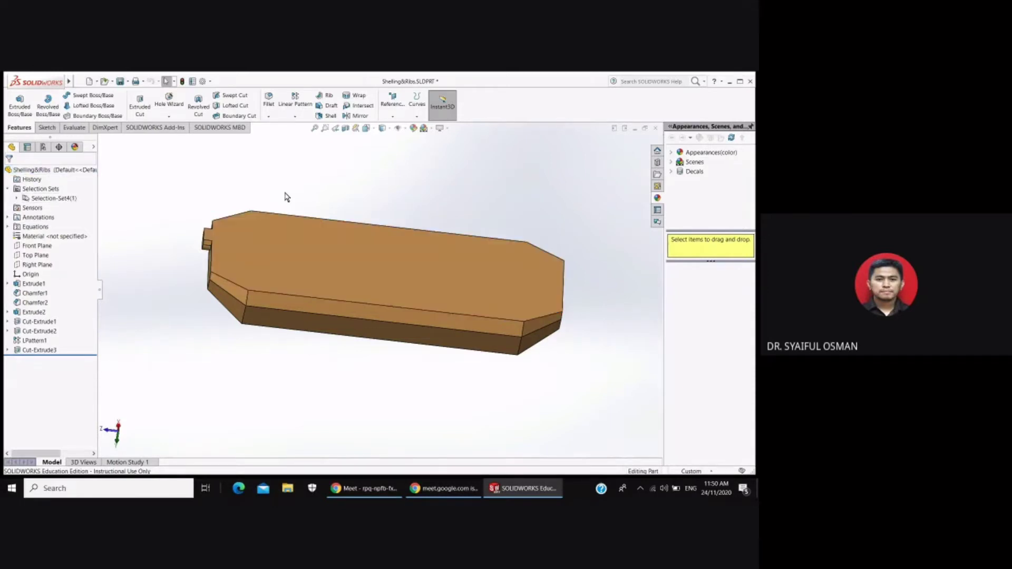
mouse_move(287, 201)
middle_down()
mouse_move(305, 289)
mouse_move(436, 355)
mouse_move(446, 334)
middle_up()
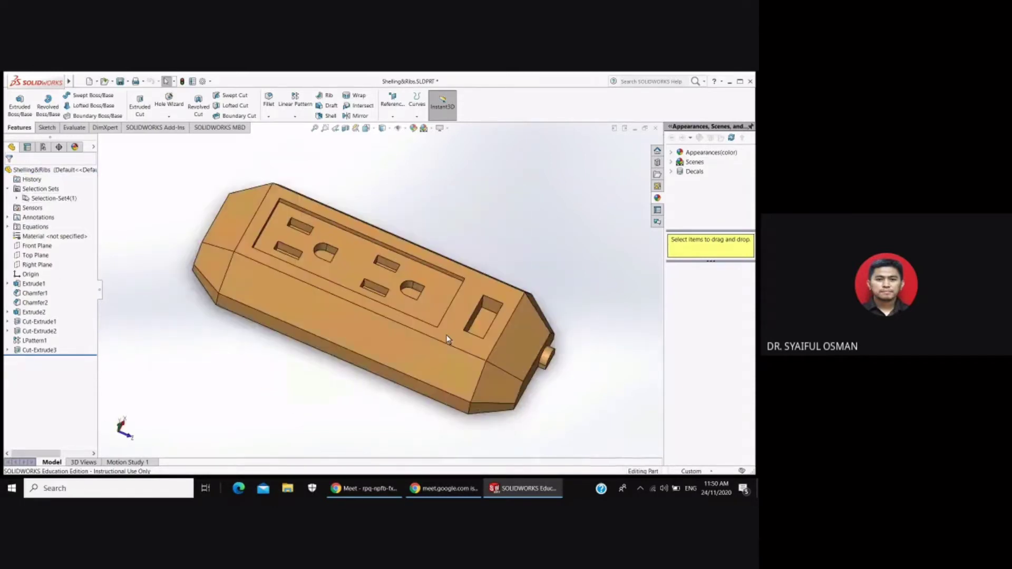
key(ctrl+7)
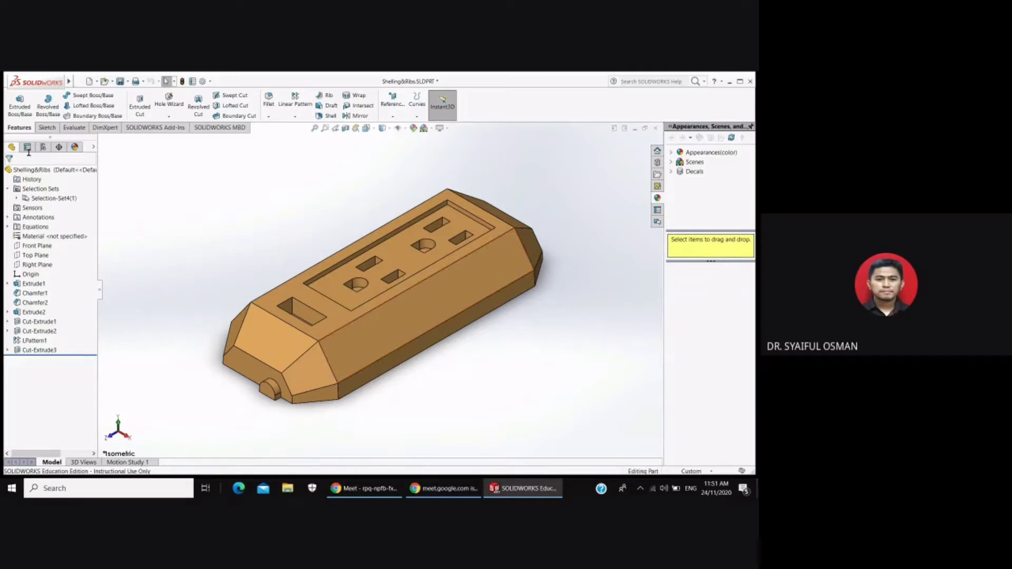
- From the Evaluate tools, browse View > Display without changes, then bring up Draft Analysis
click(74, 128)
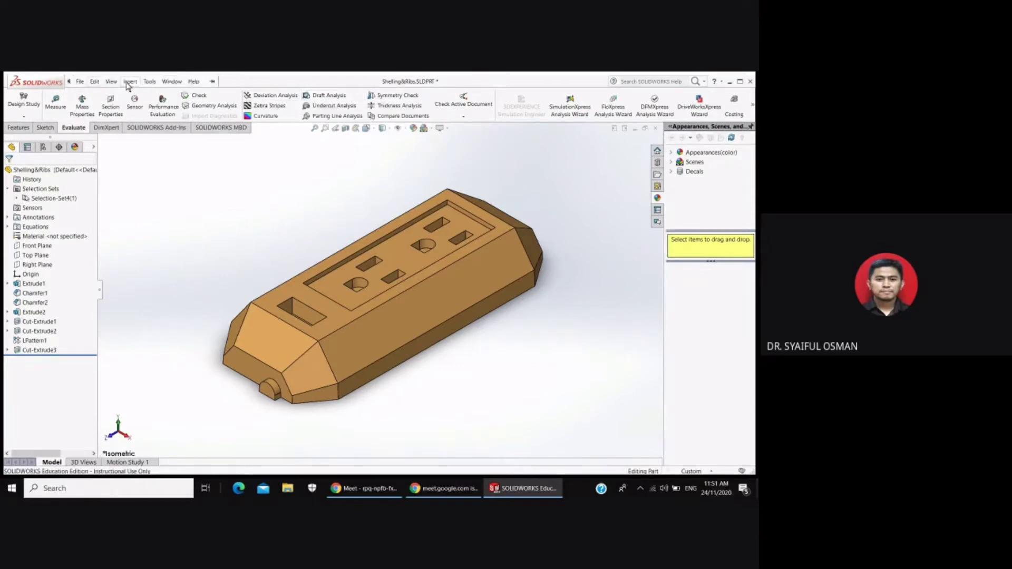
click(130, 82)
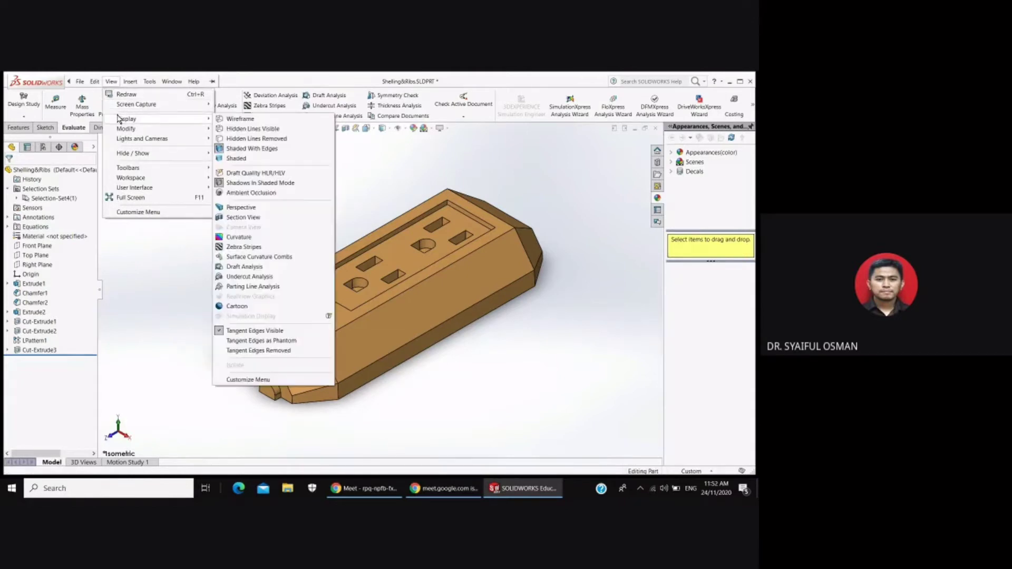
mouse_move(126, 119)
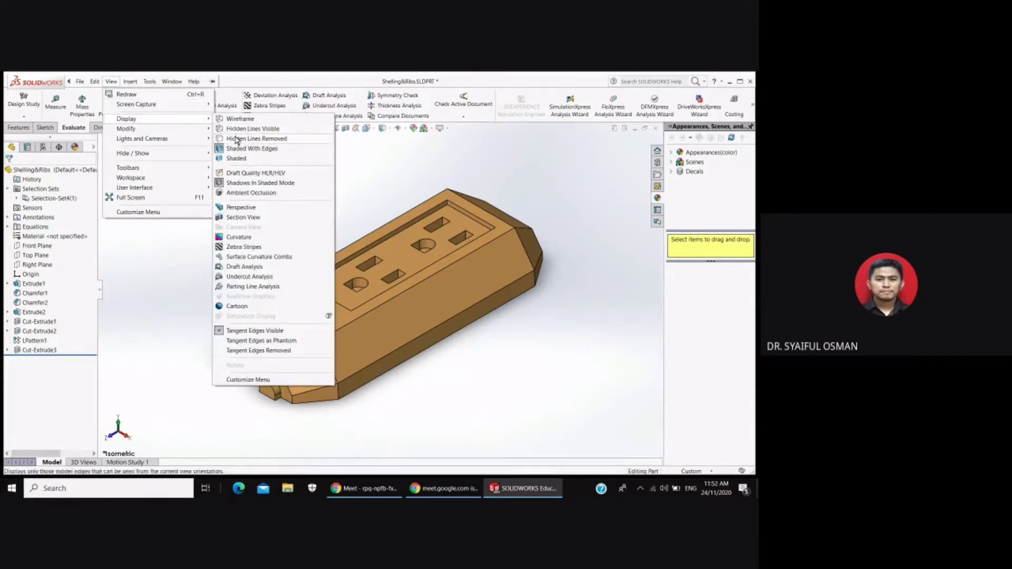
click(184, 122)
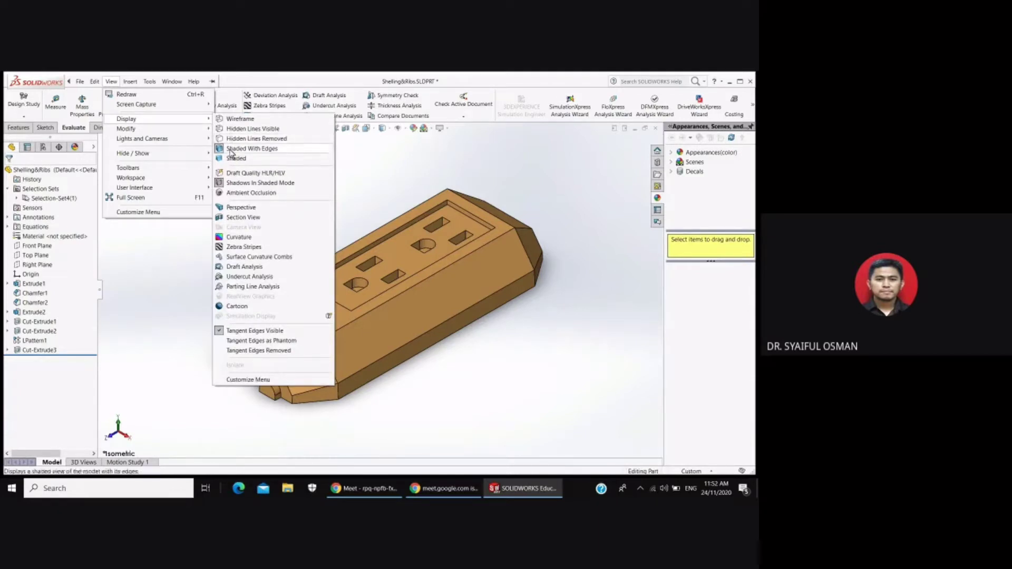
click(167, 271)
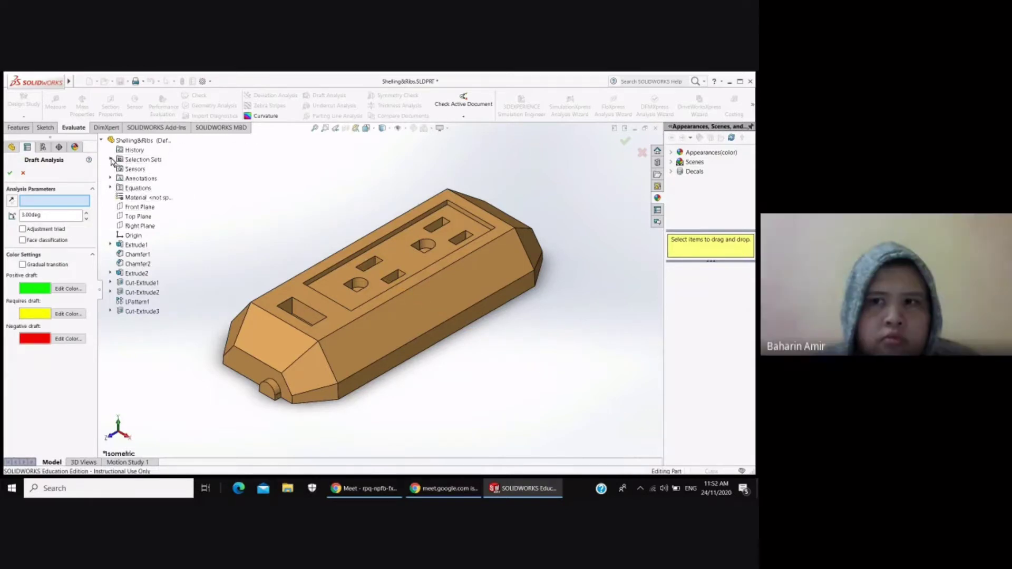
- Use Selection-Set4's face as the 2.00deg pull direction and reverse the direction
click(111, 159)
click(264, 289)
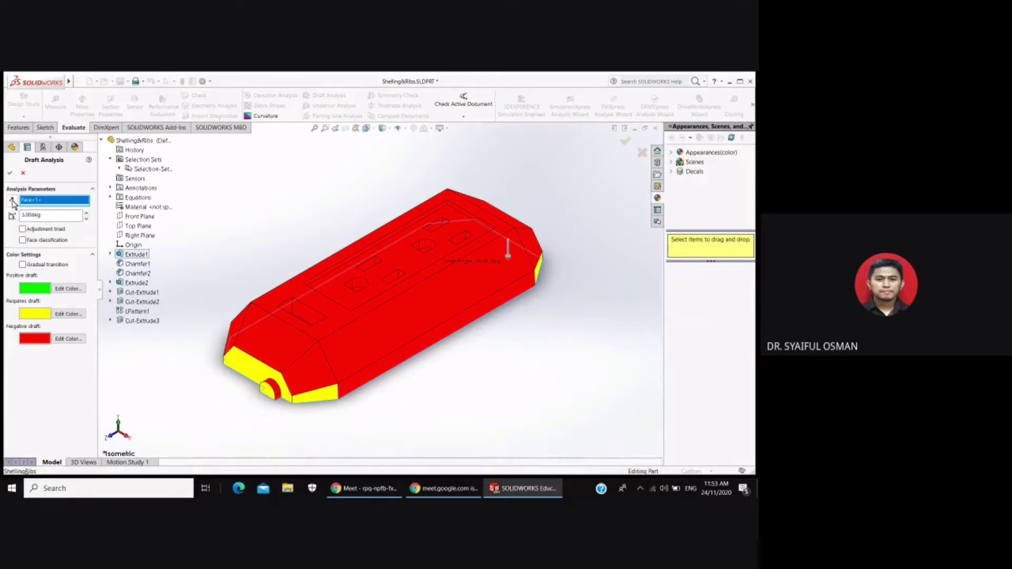
mouse_move(507, 252)
click(12, 200)
text(2)
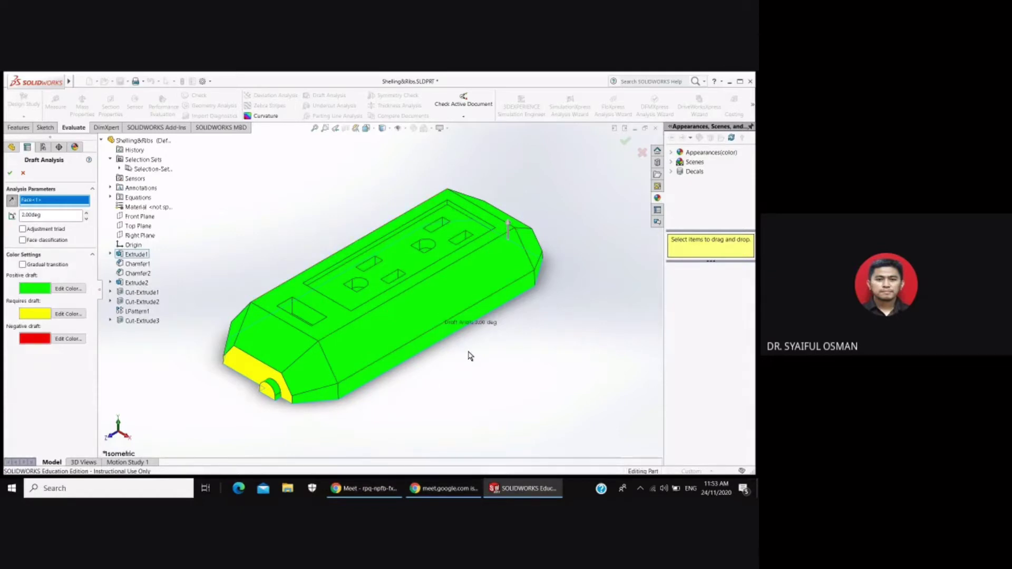
- Orbit and zoom around the housing to inspect the green sidewalls and yellow cord-end chamfer faces
middle_drag(458, 330, 450, 253)
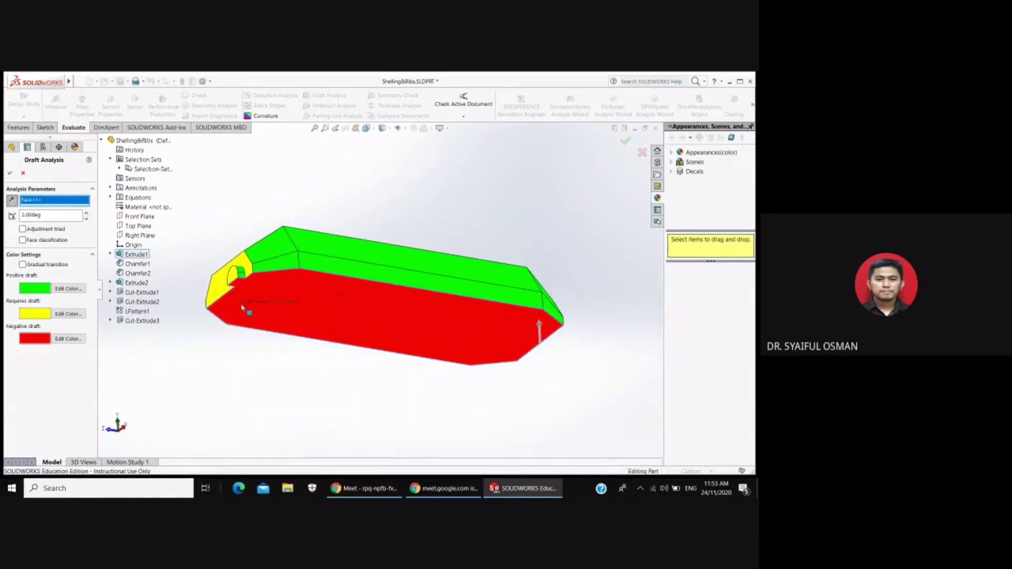
middle_drag(434, 334, 398, 330)
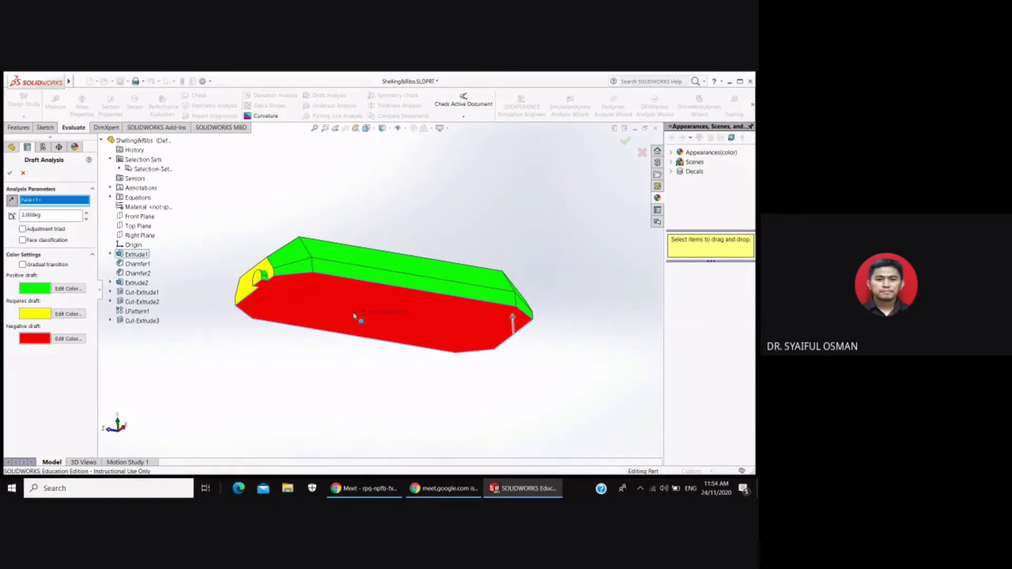
middle_drag(445, 226, 457, 280)
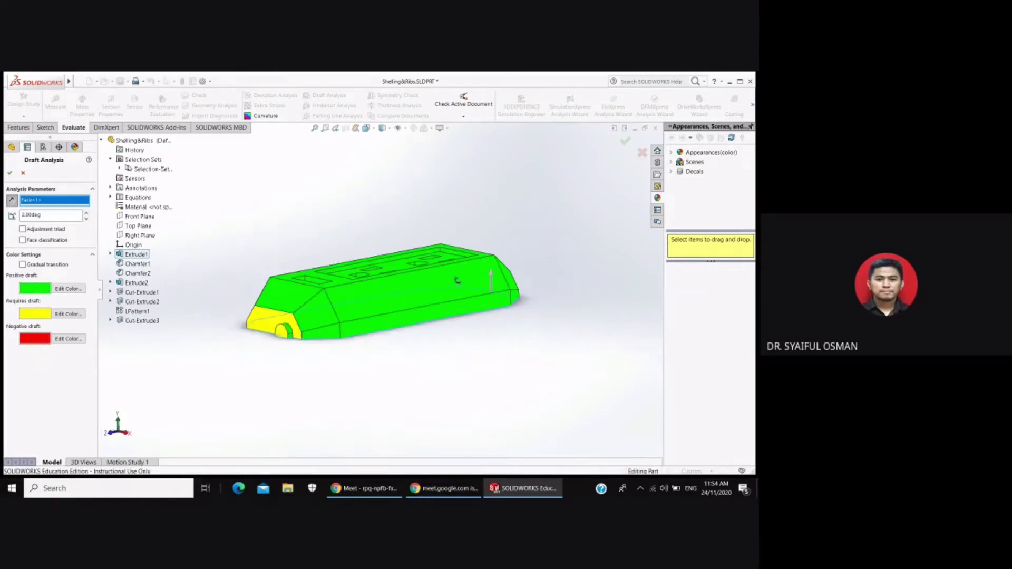
scroll(293, 335, down, 2)
scroll(295, 333, down, 3)
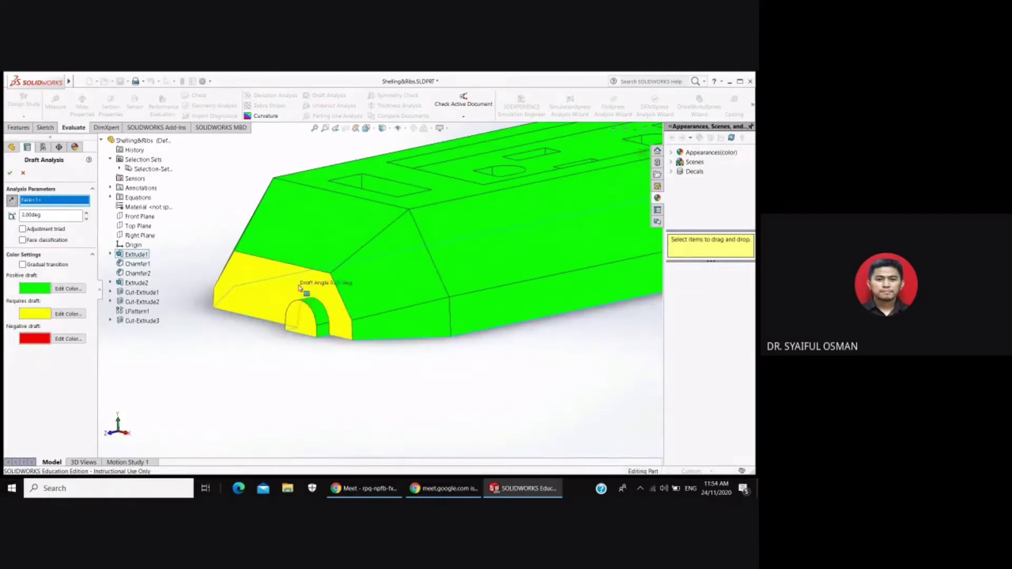
scroll(558, 350, up, 3)
mouse_move(558, 350)
middle_down()
mouse_move(514, 363)
mouse_move(603, 308)
middle_up()
middle_drag(385, 309, 607, 270)
scroll(556, 239, up, 3)
scroll(395, 218, down, 2)
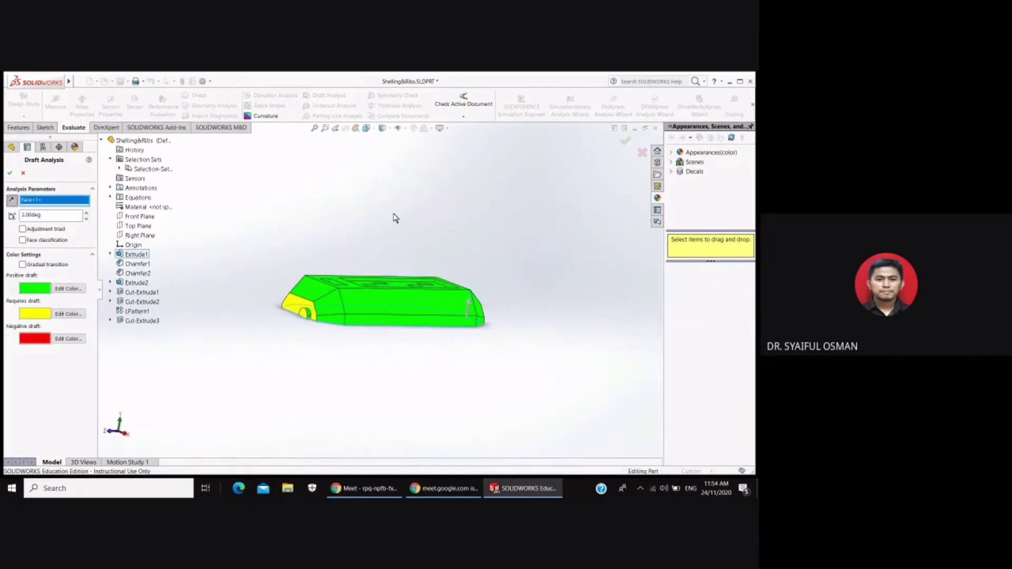
mouse_move(337, 309)
scroll(296, 314, down, 2)
scroll(296, 314, down, 2)
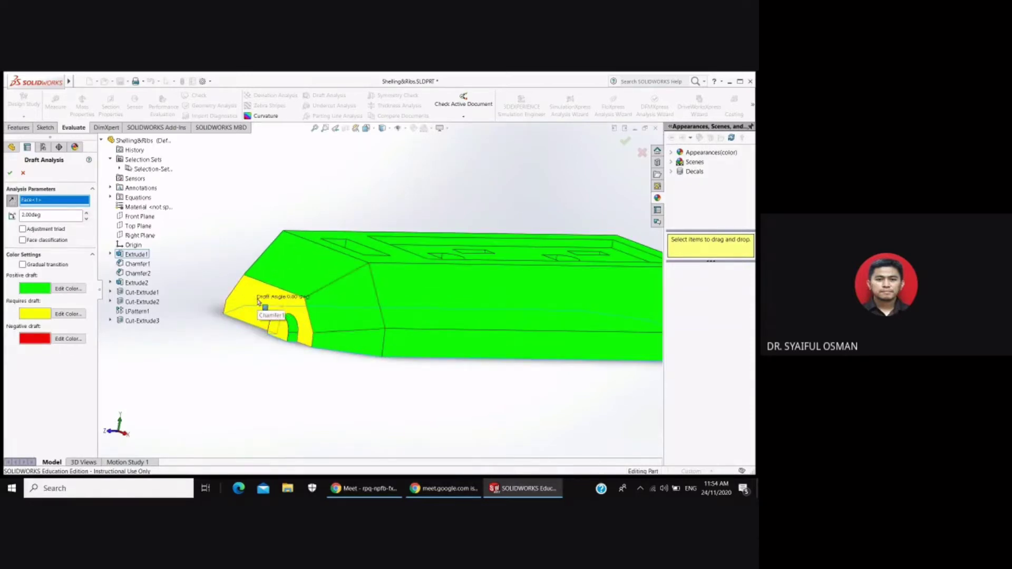
scroll(254, 290, down, 2)
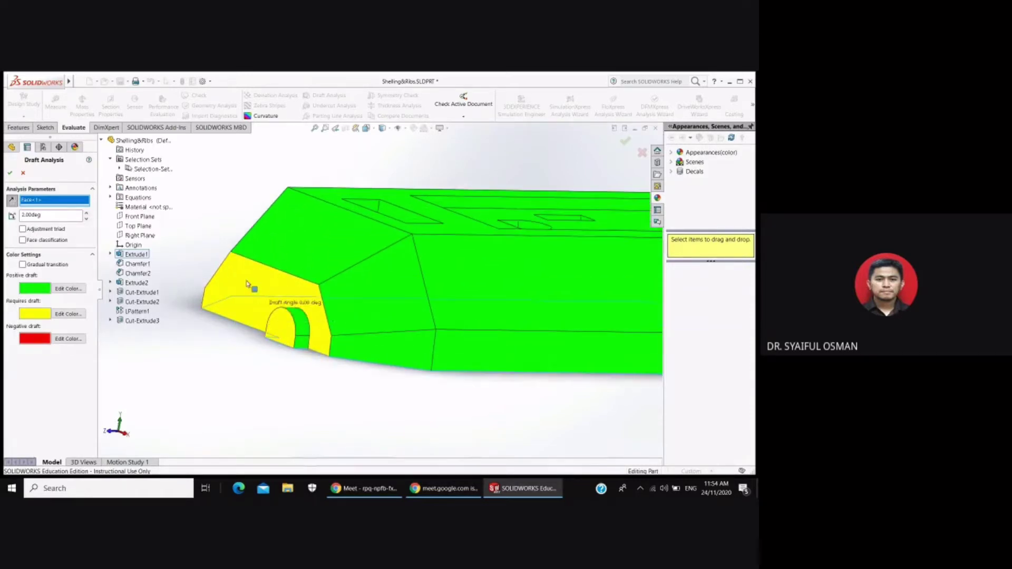
scroll(316, 305, up, 2)
scroll(356, 302, up, 2)
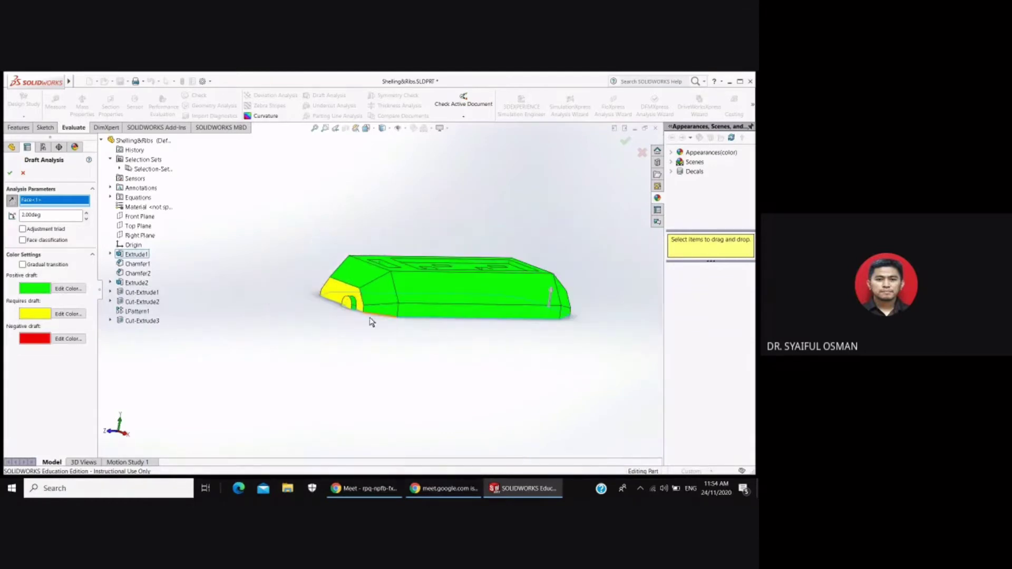
scroll(389, 319, up, 2)
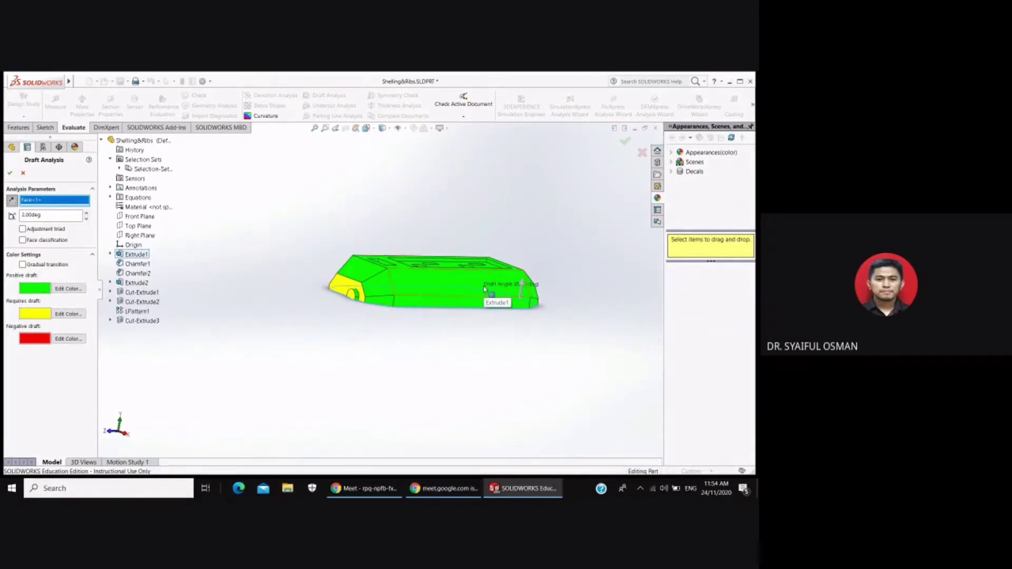
scroll(472, 237, down, 2)
scroll(368, 299, down, 1)
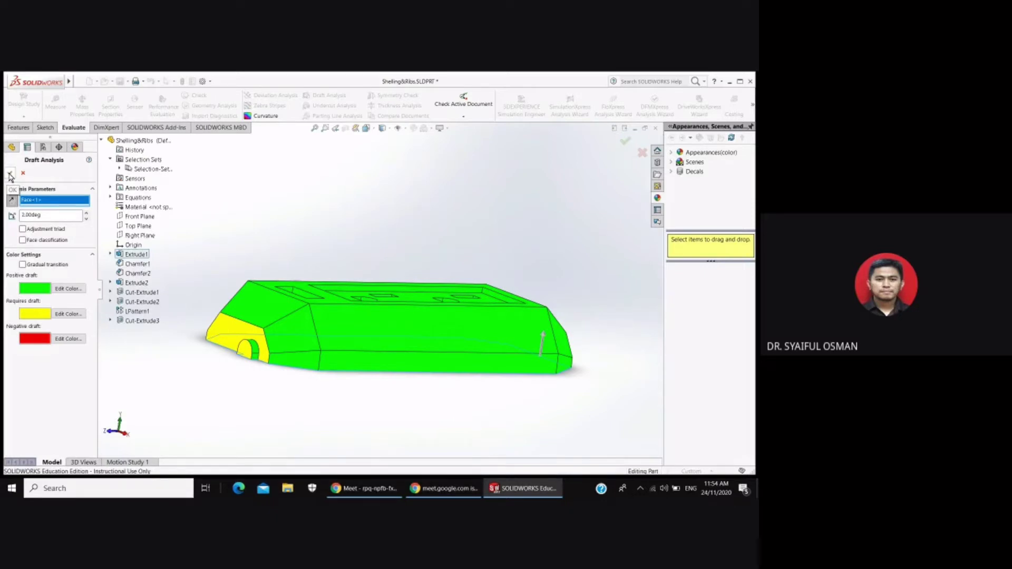
- Keep the draft analysis colours, return to isometric, and start a new Draft feature from Features
click(10, 174)
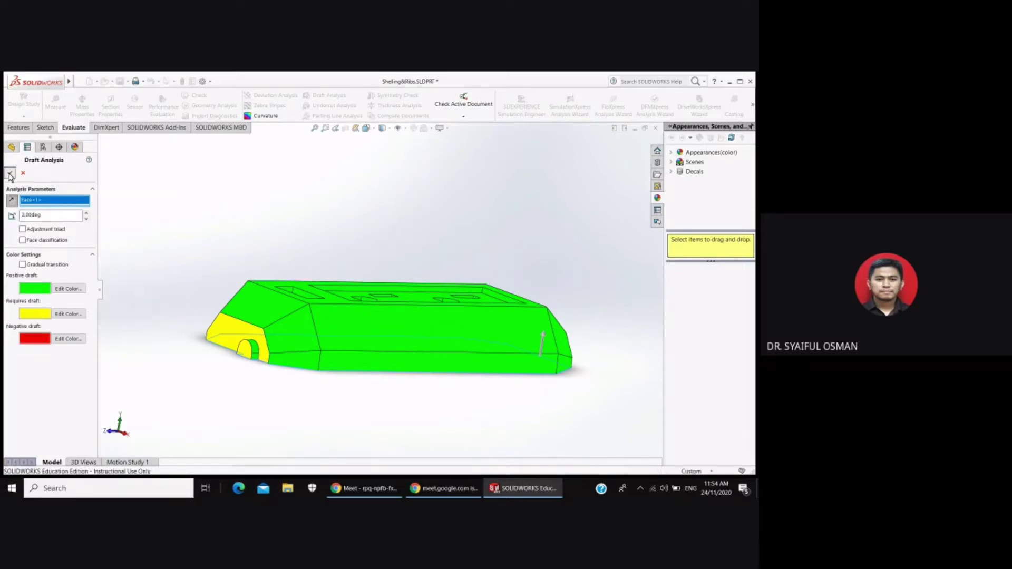
mouse_move(355, 231)
middle_down()
mouse_move(434, 308)
mouse_move(426, 296)
mouse_move(393, 339)
mouse_move(447, 353)
middle_up()
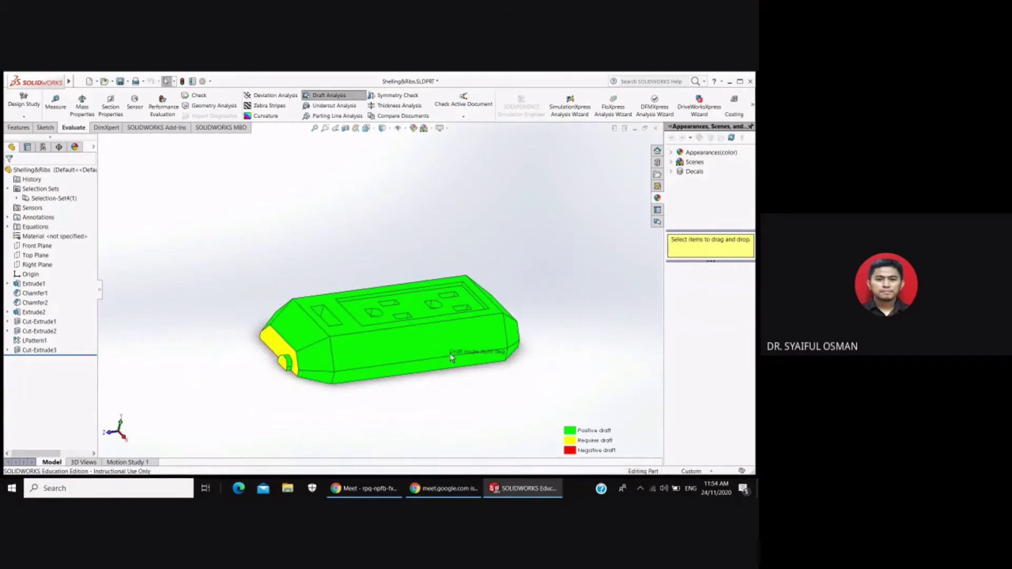
key(ctrl+7)
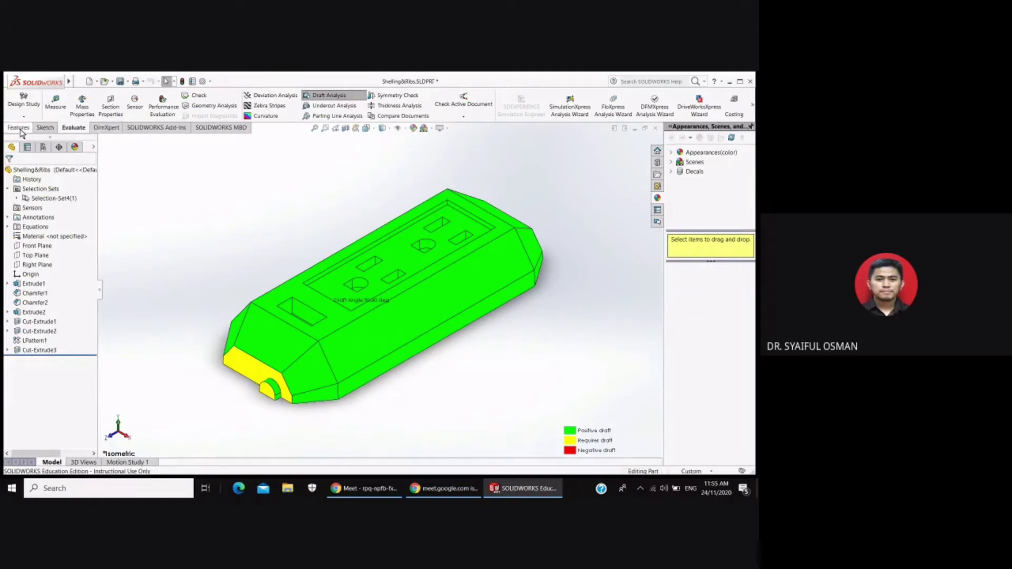
click(19, 128)
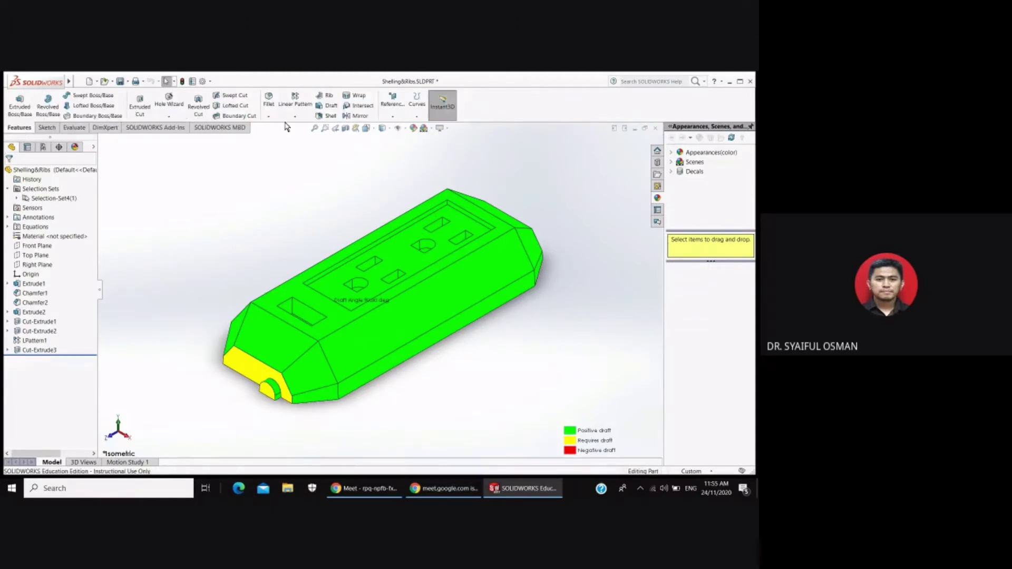
click(80, 128)
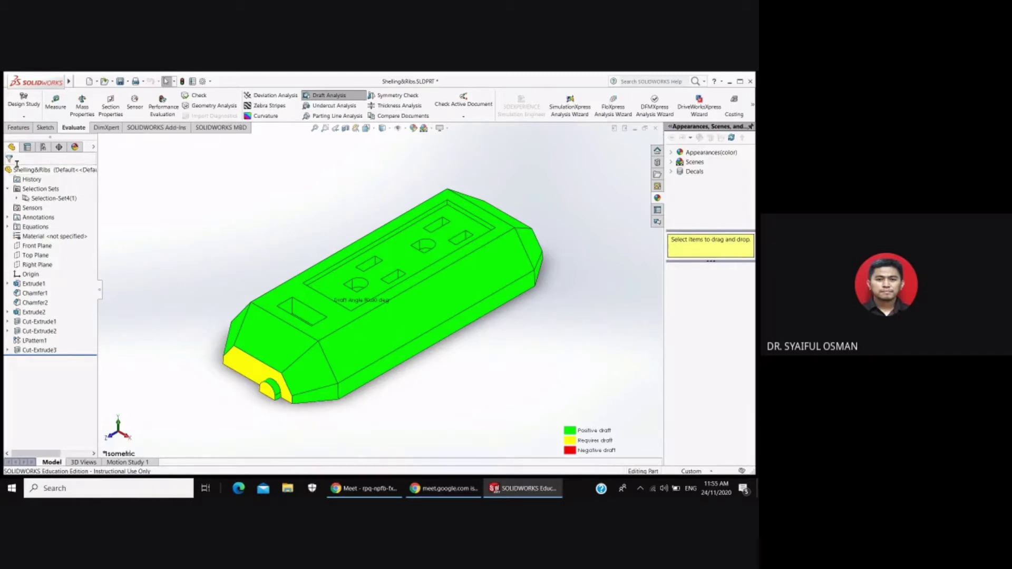
click(18, 128)
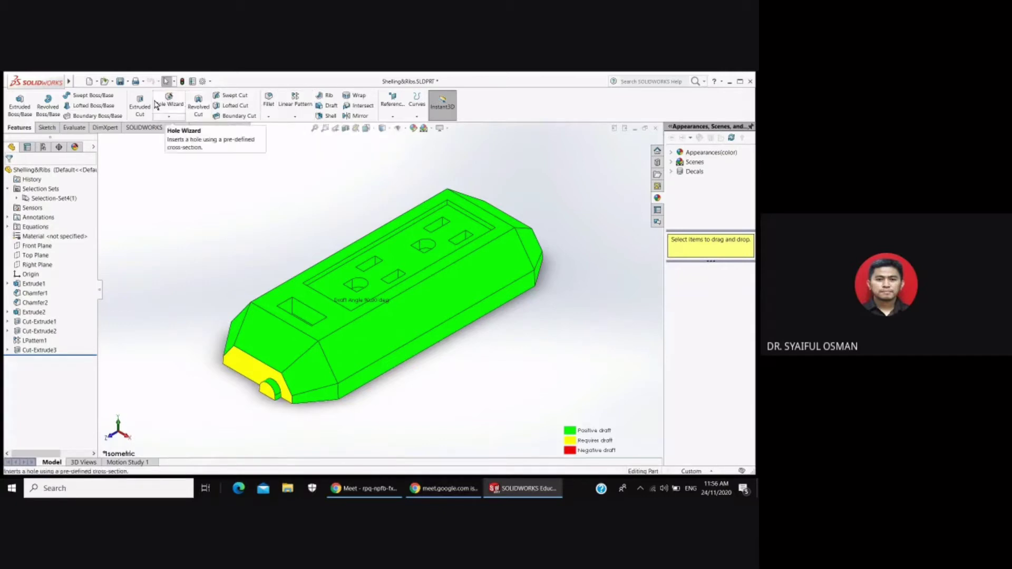
click(328, 107)
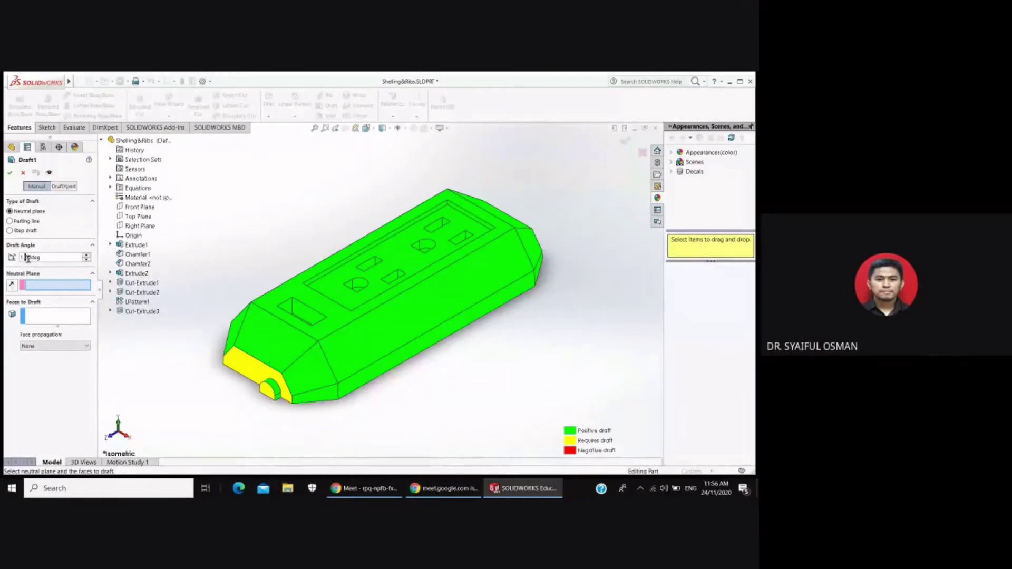
- Set the Draft1 angle to 2.00deg and expand Selection Sets to show Selection-Set4
click(23, 258)
key(Delete)
text(2)
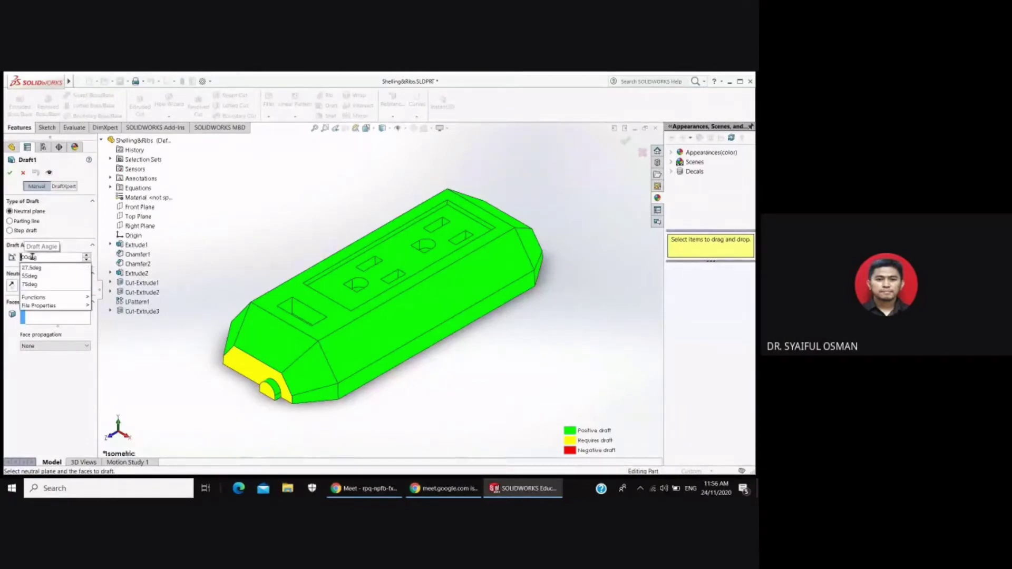
key(Return)
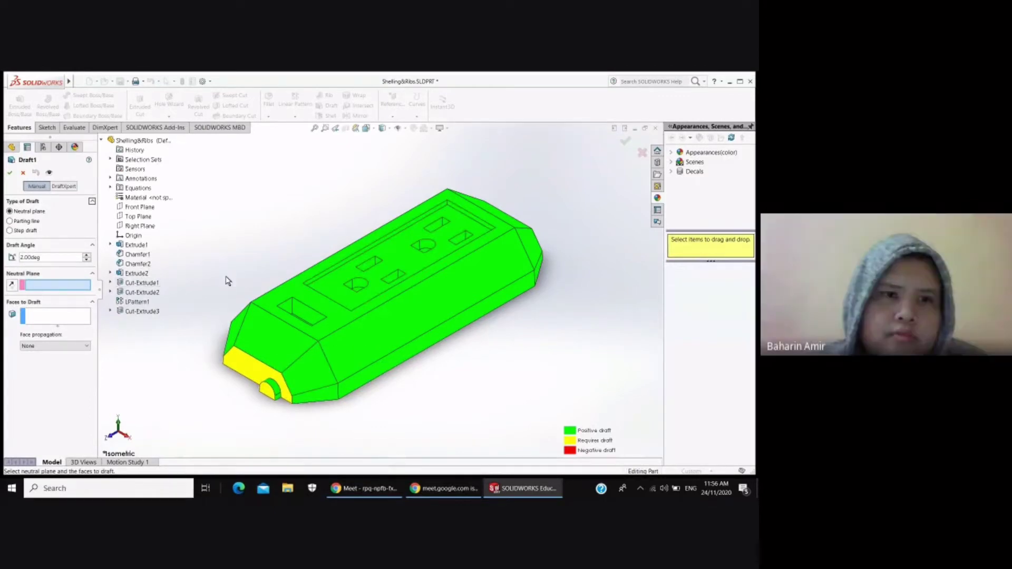
scroll(306, 294, up, 3)
mouse_move(524, 300)
middle_down()
mouse_move(482, 321)
mouse_move(516, 309)
middle_up()
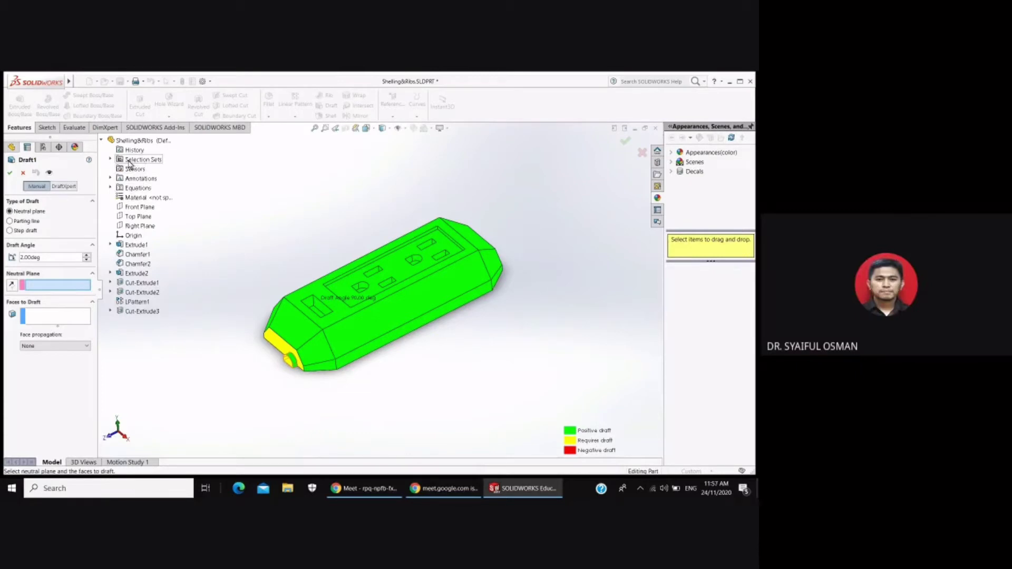
click(110, 159)
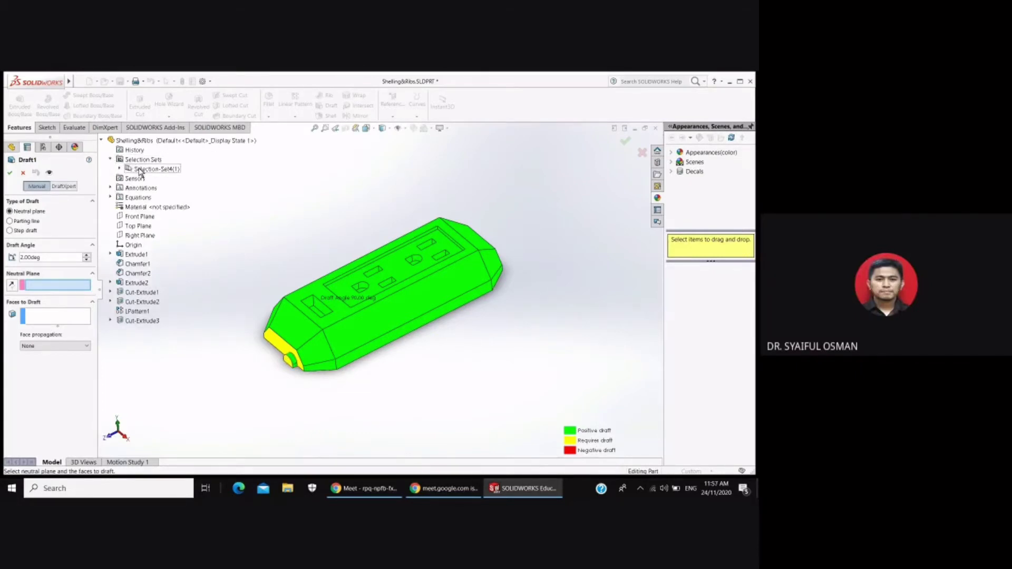
- Pick Face<1> as the neutral plane and orbit beneath the housing to find the yellow faces
click(406, 322)
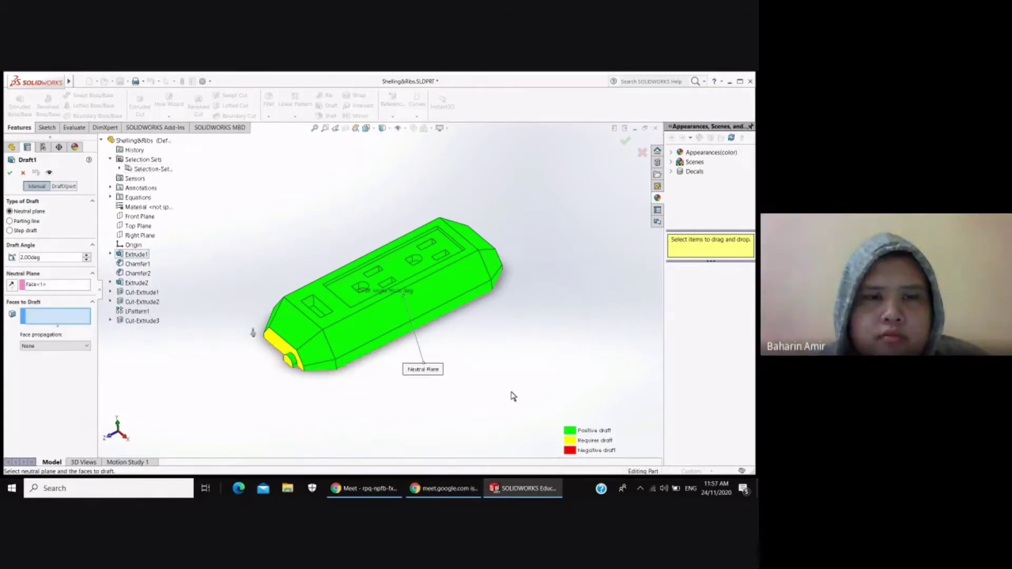
middle_drag(510, 396, 509, 305)
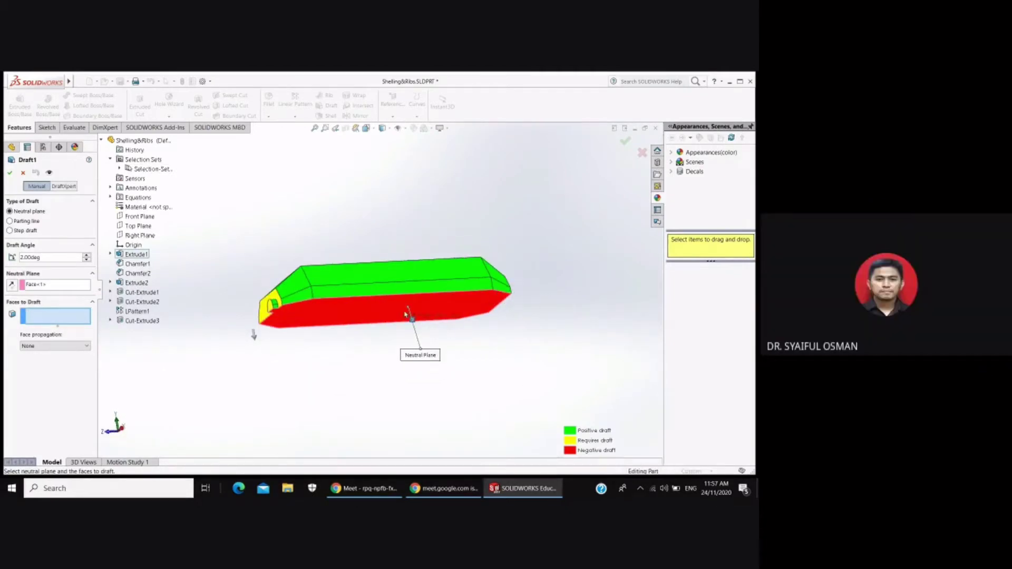
middle_drag(421, 235, 444, 282)
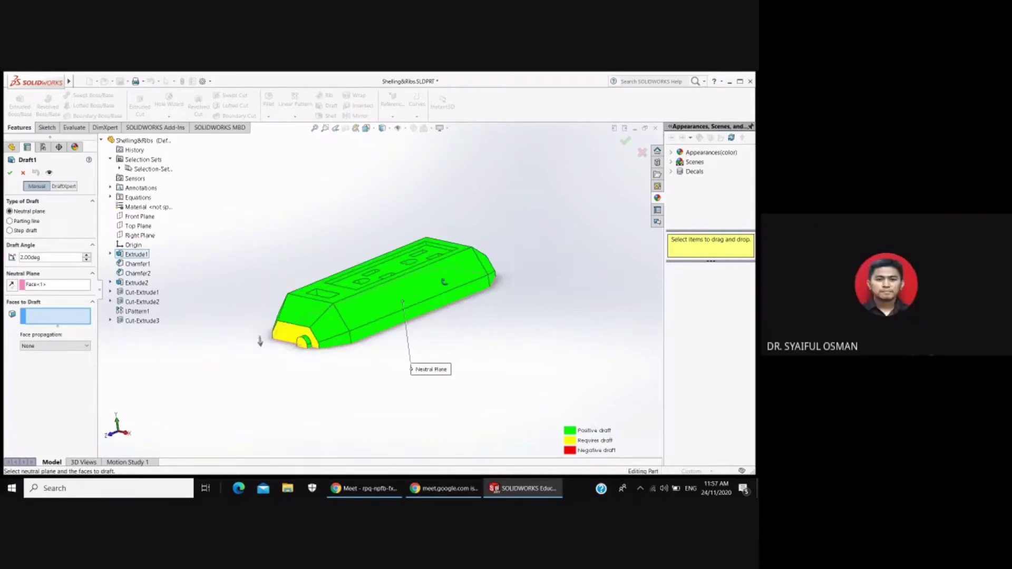
scroll(446, 301, down, 3)
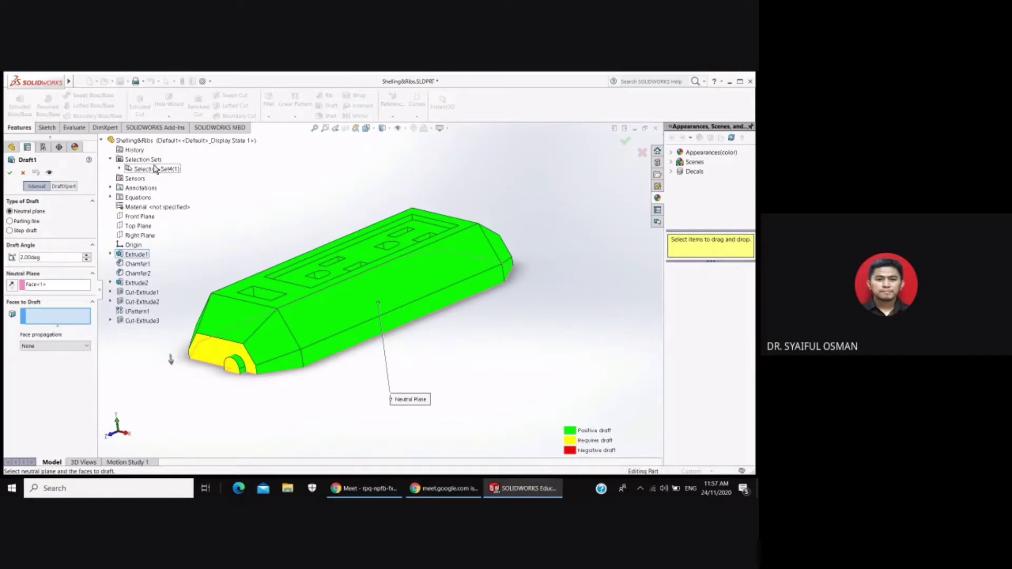
mouse_move(488, 355)
middle_down()
mouse_move(476, 314)
mouse_move(271, 302)
mouse_move(454, 222)
mouse_move(315, 314)
middle_up()
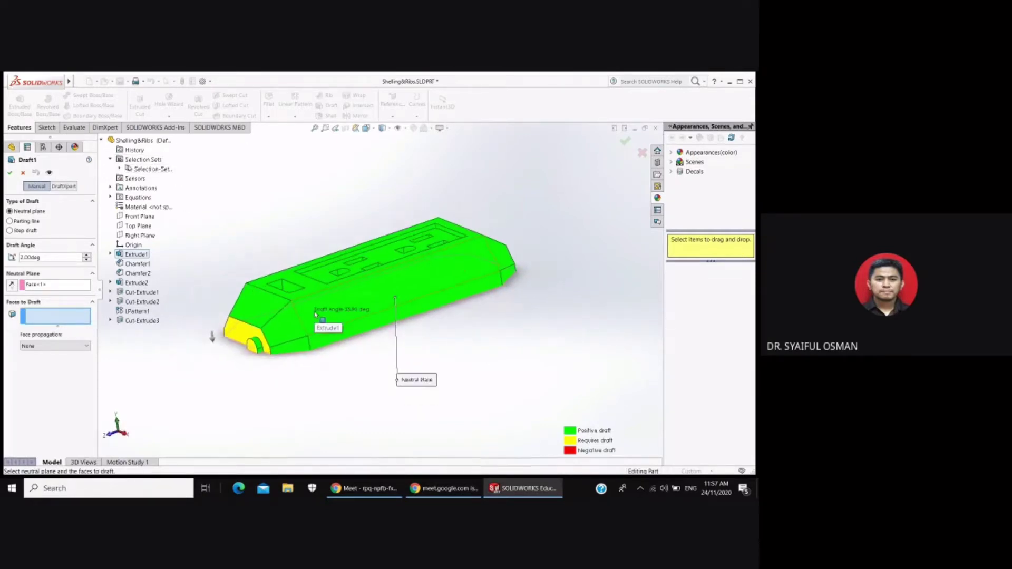
scroll(220, 319, down, 2)
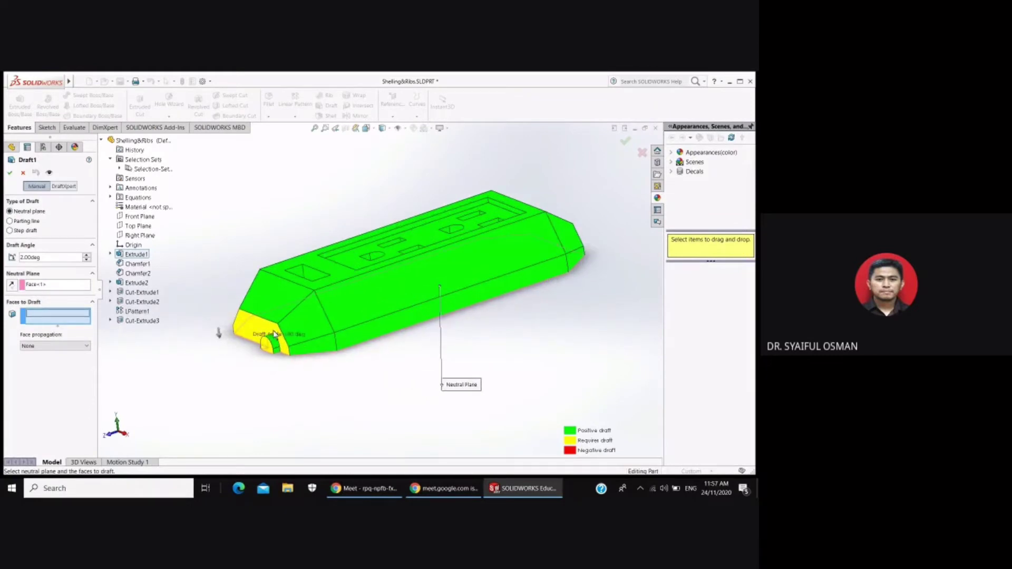
- Add the three yellow socket-end faces as faces to draft and apply Draft1
click(270, 343)
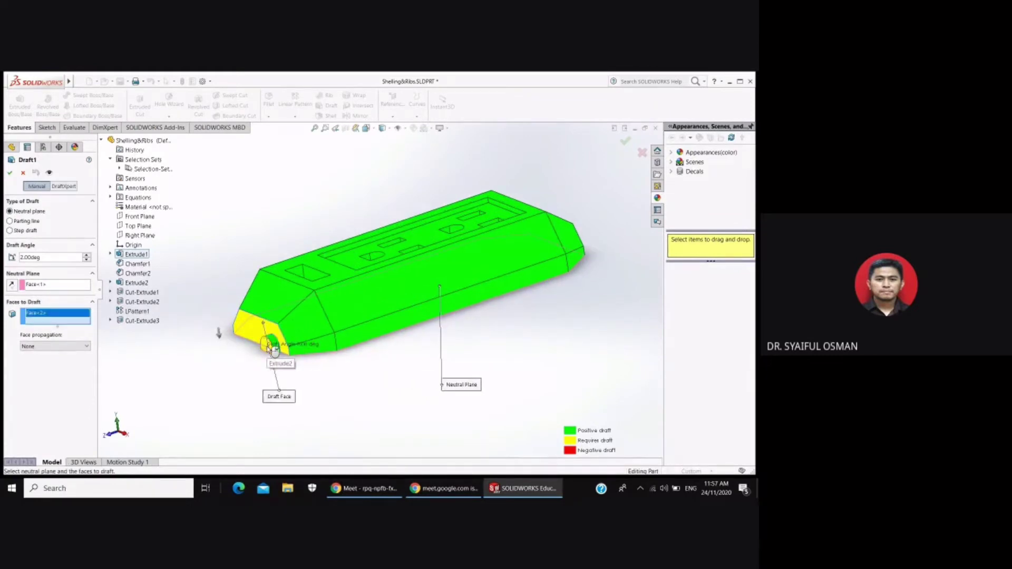
click(271, 348)
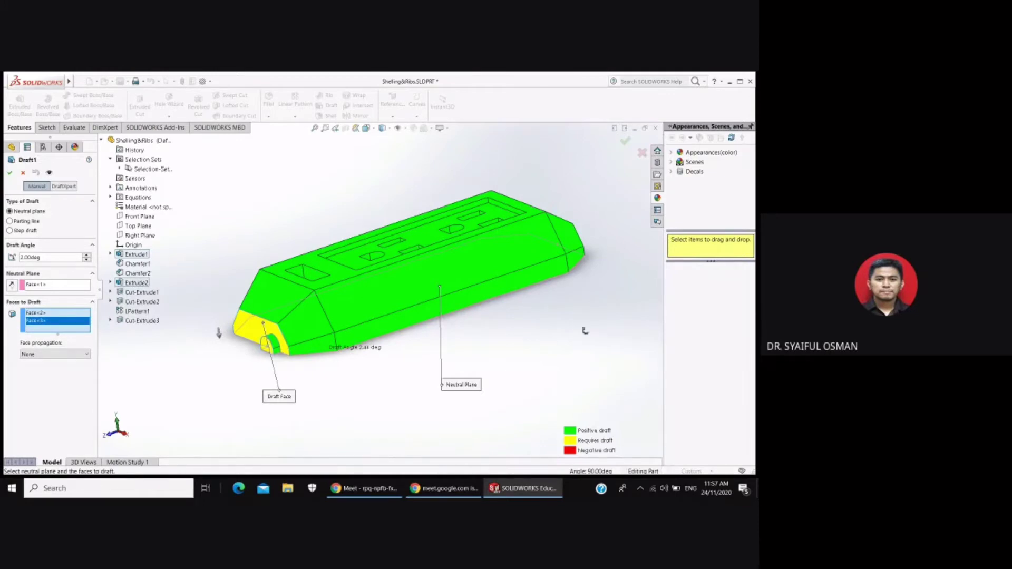
middle_drag(585, 331, 529, 345)
click(548, 237)
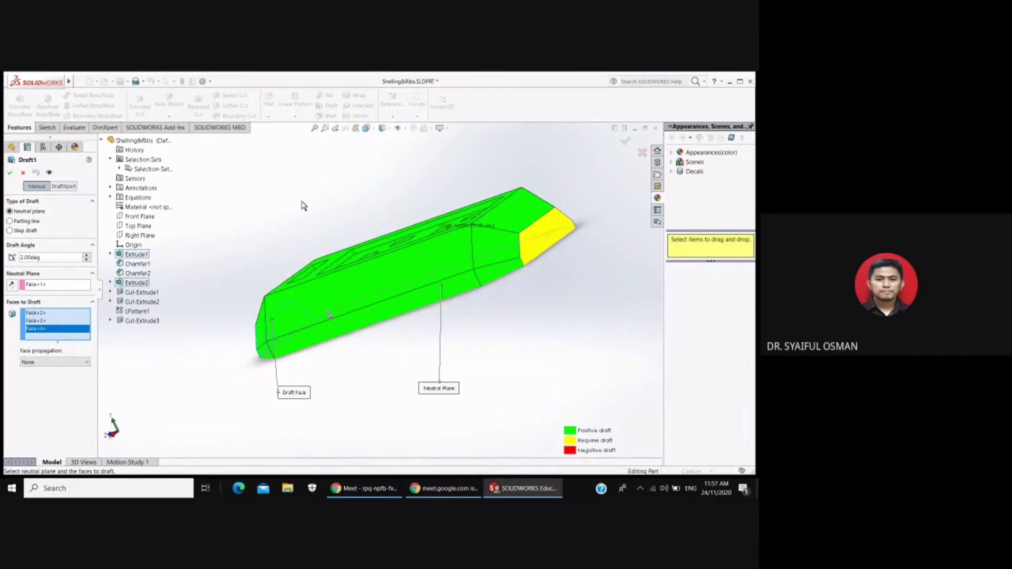
middle_drag(303, 205, 376, 183)
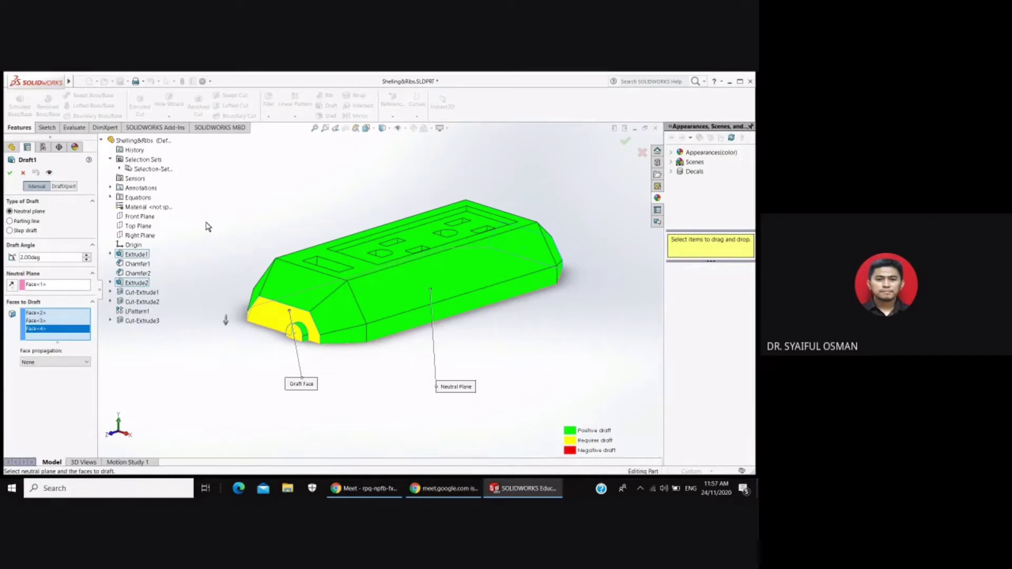
click(9, 174)
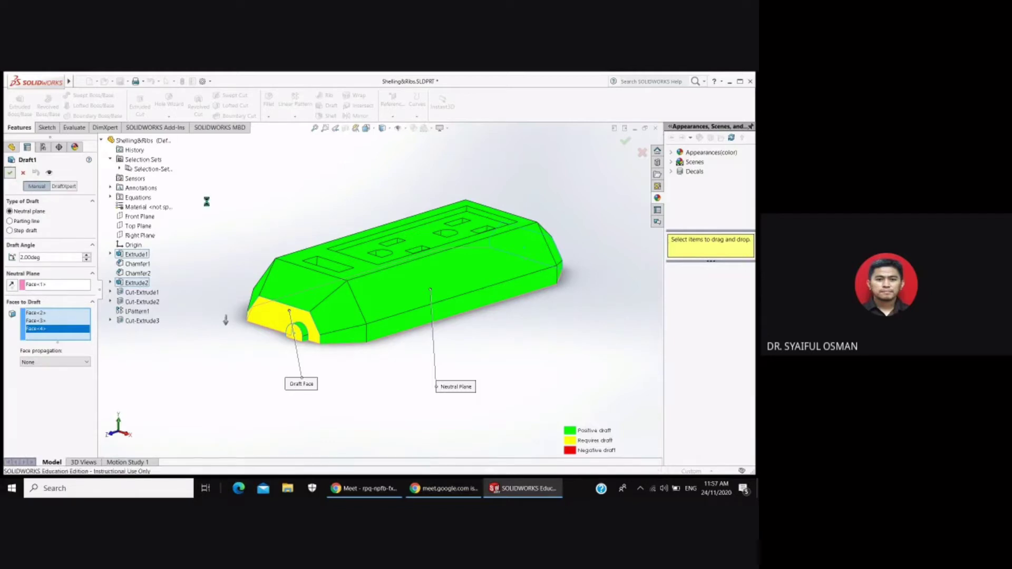
- Edit Draft1 to reverse its direction so the socket end shows green positive draft
mouse_move(364, 225)
middle_down()
mouse_move(453, 211)
mouse_move(401, 227)
middle_up()
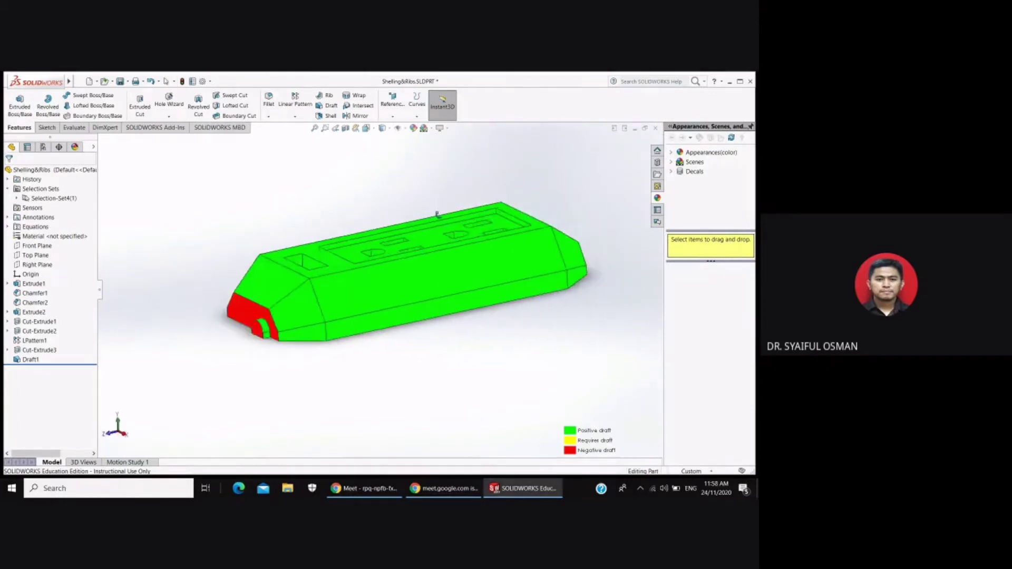
click(30, 360)
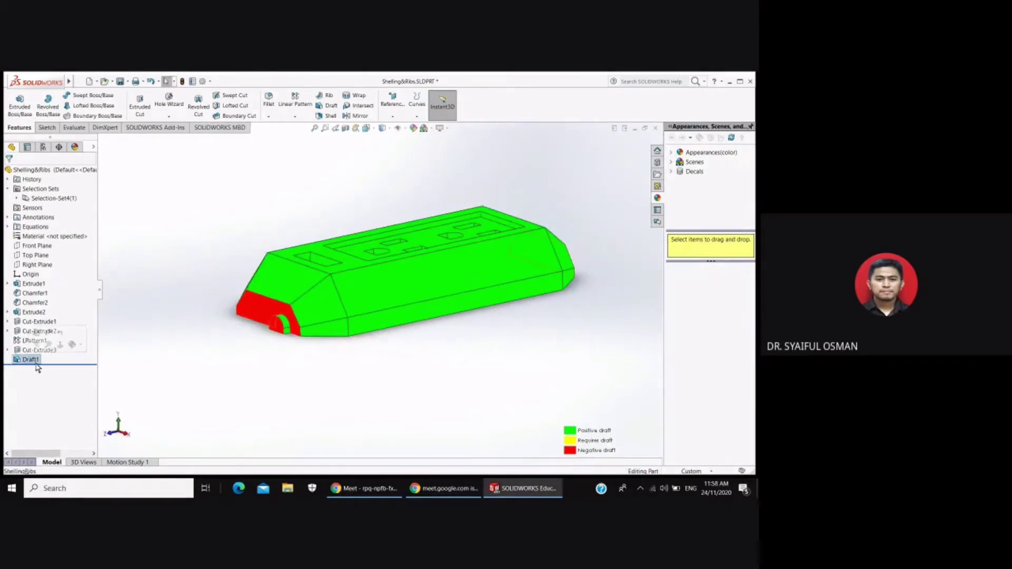
click(39, 336)
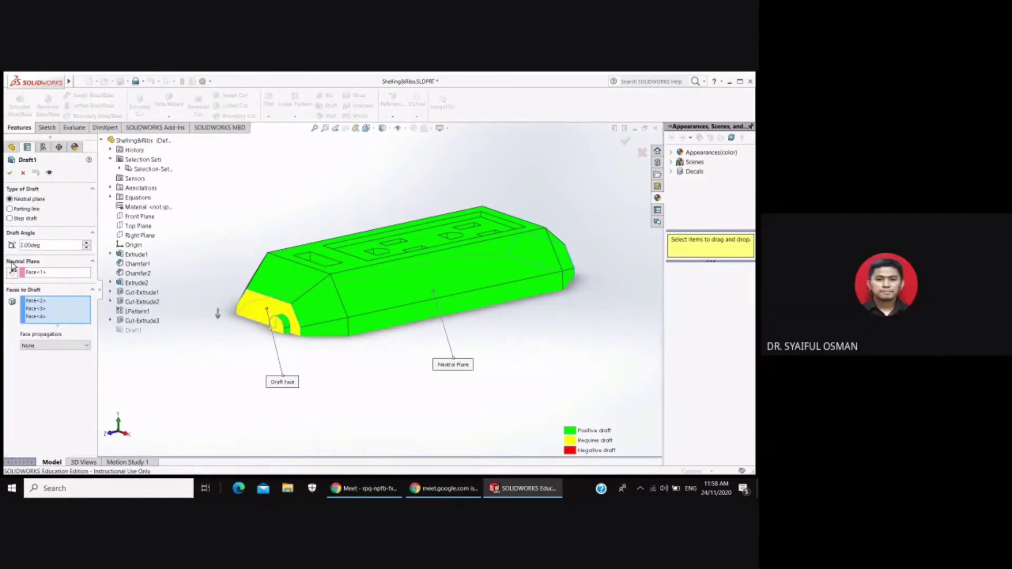
click(12, 272)
click(11, 173)
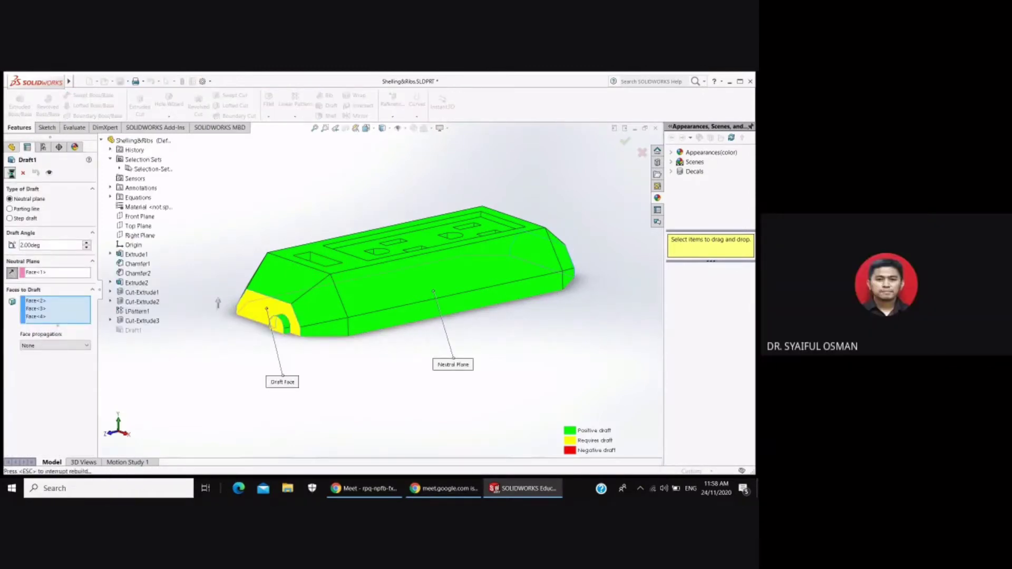
mouse_move(543, 247)
middle_down()
mouse_move(524, 251)
mouse_move(524, 199)
mouse_move(532, 253)
middle_up()
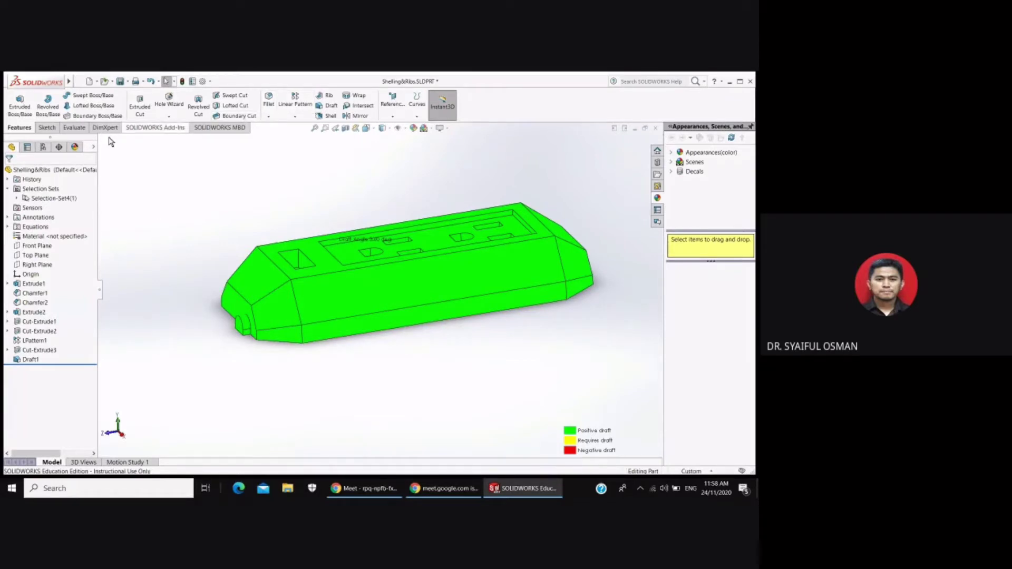
click(67, 131)
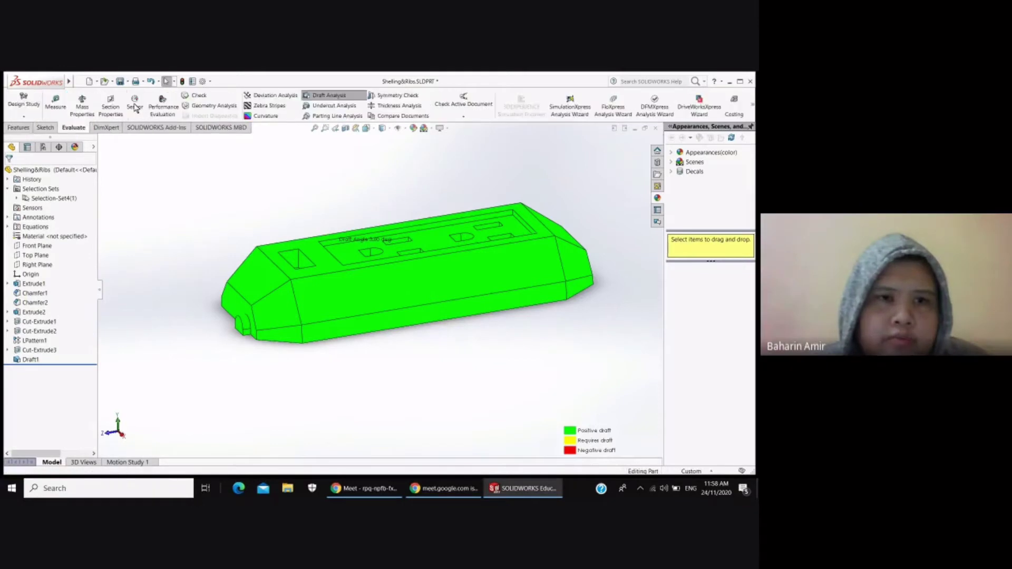
click(321, 97)
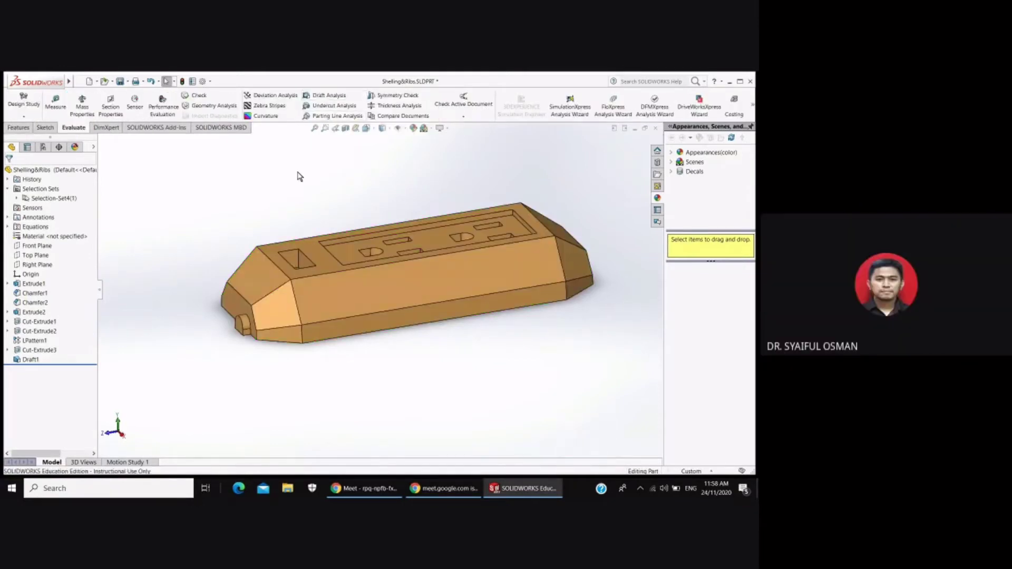
middle_drag(296, 176, 329, 198)
key(space)
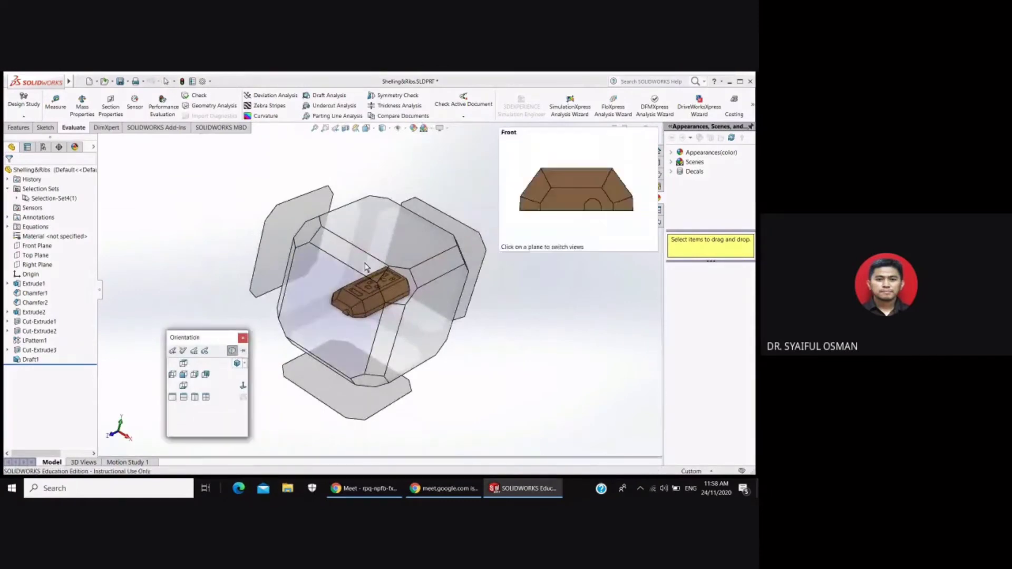
click(341, 284)
key(space)
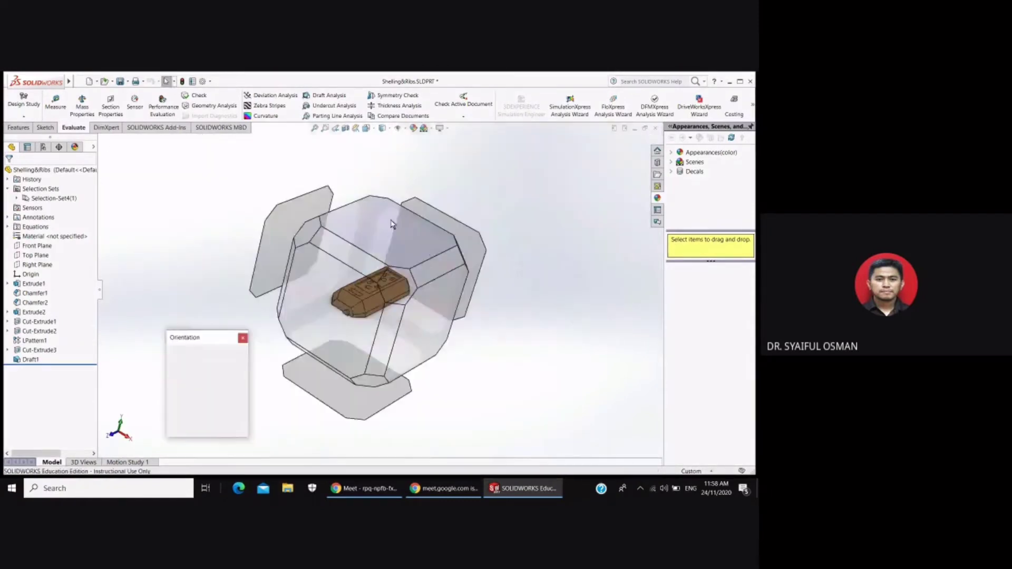
click(388, 240)
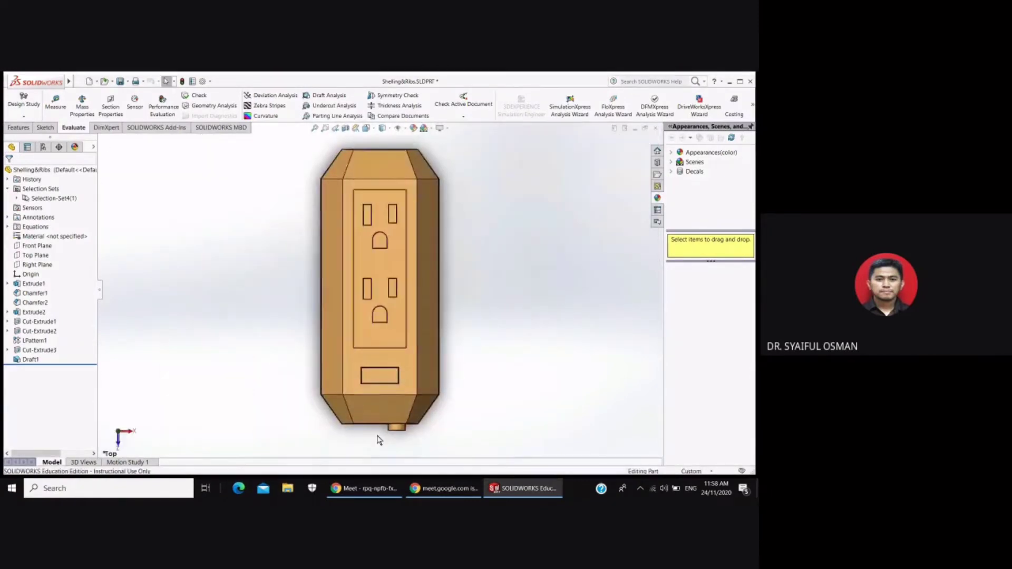
scroll(378, 408, down, 2)
scroll(378, 407, down, 3)
scroll(378, 407, down, 3)
scroll(402, 362, down, 1)
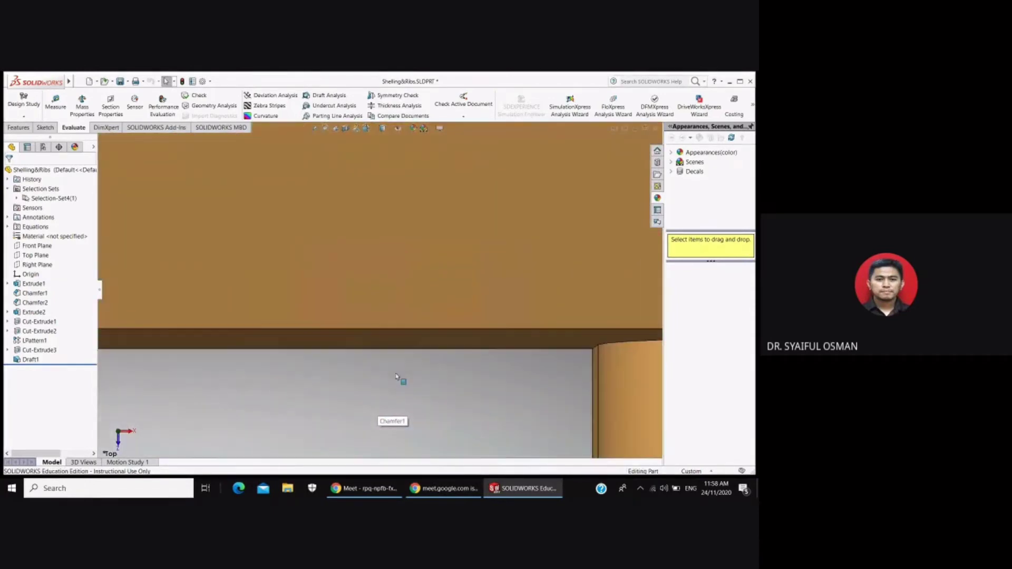
scroll(403, 380, up, 1)
scroll(403, 373, up, 1)
scroll(394, 321, up, 2)
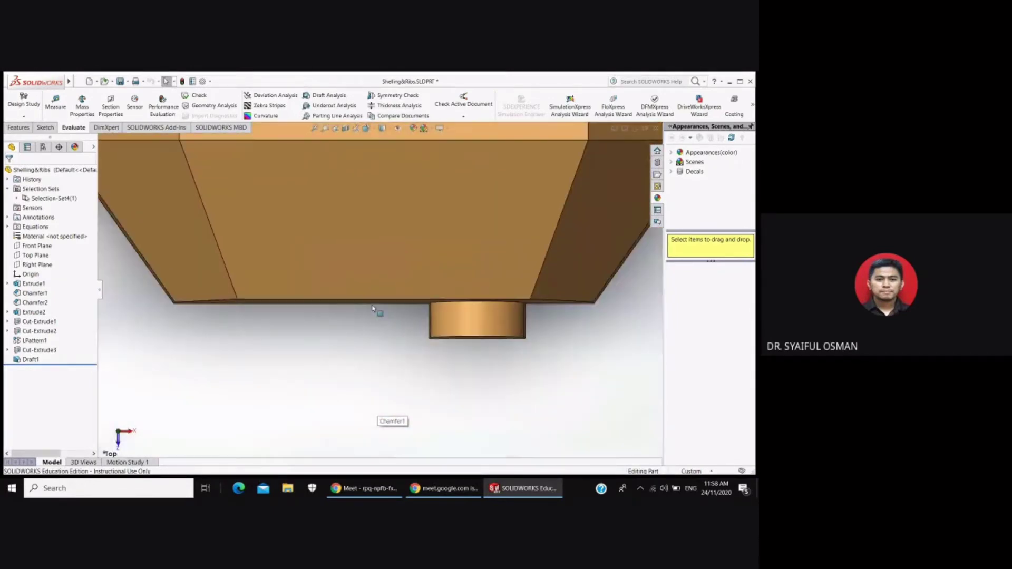
scroll(375, 312, down, 1)
scroll(370, 311, up, 1)
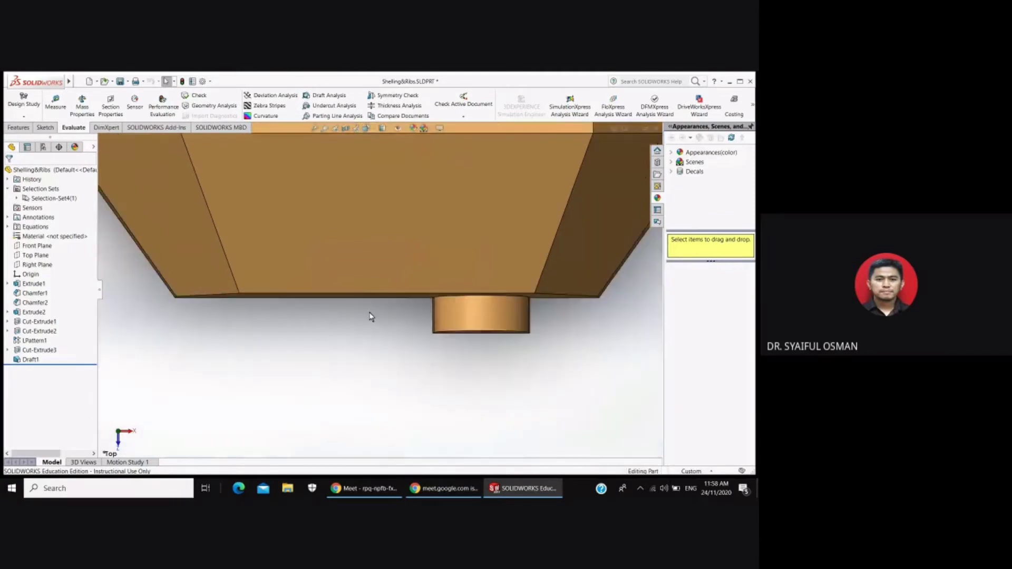
scroll(369, 315, up, 1)
scroll(371, 317, up, 1)
scroll(371, 316, up, 1)
scroll(370, 316, up, 1)
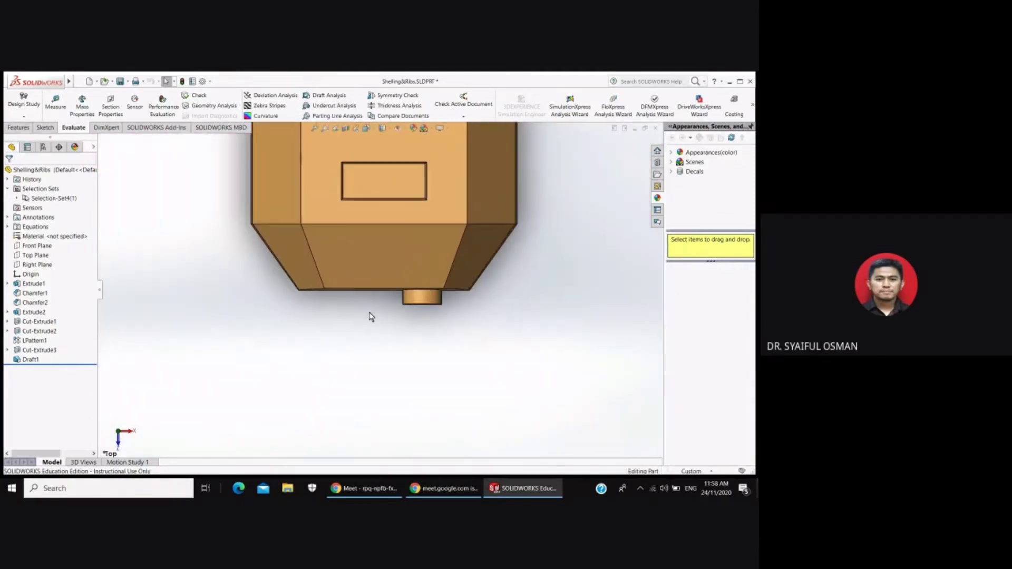
scroll(371, 316, up, 1)
scroll(370, 315, up, 1)
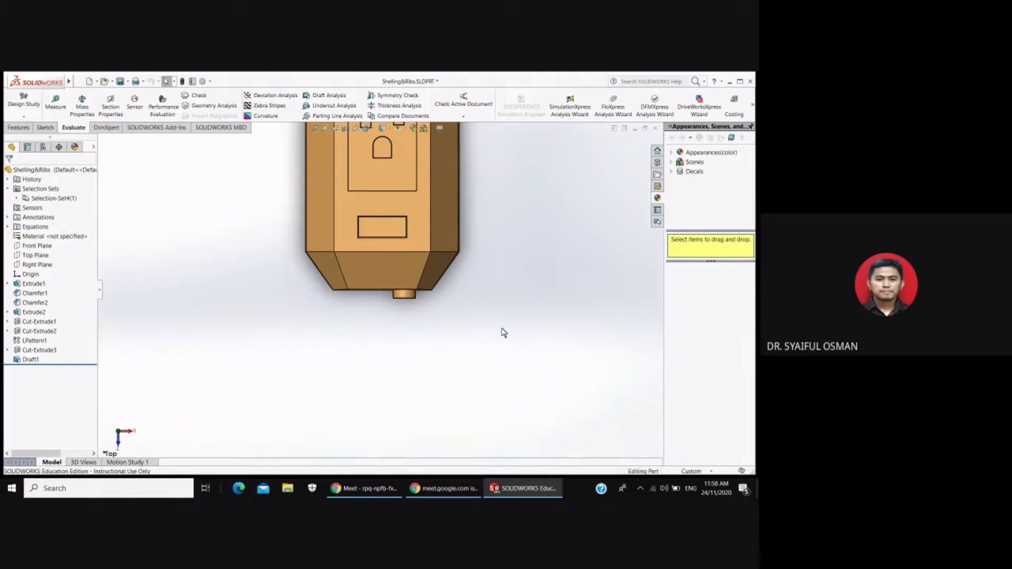
scroll(504, 332, up, 1)
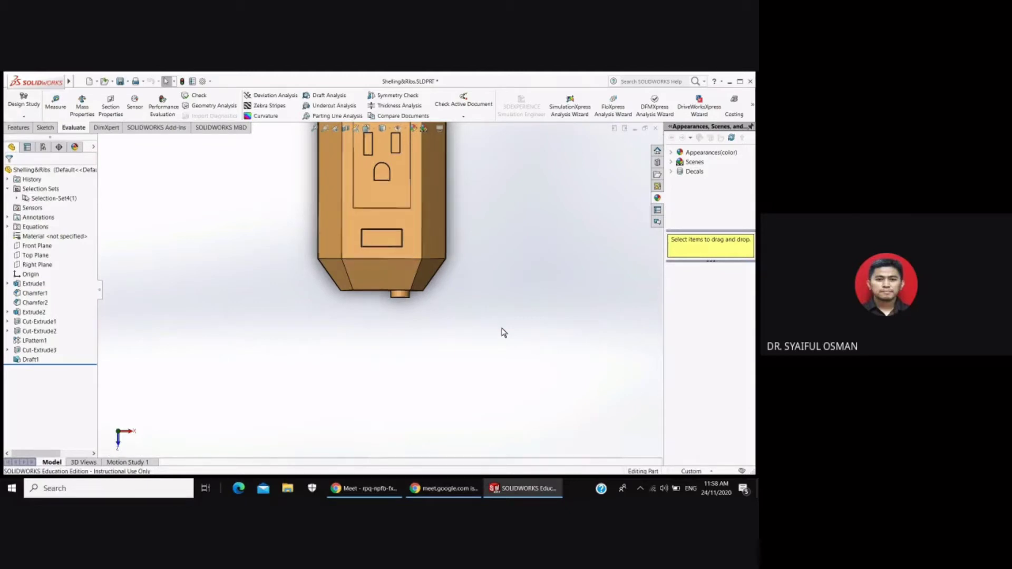
key(ctrl+7)
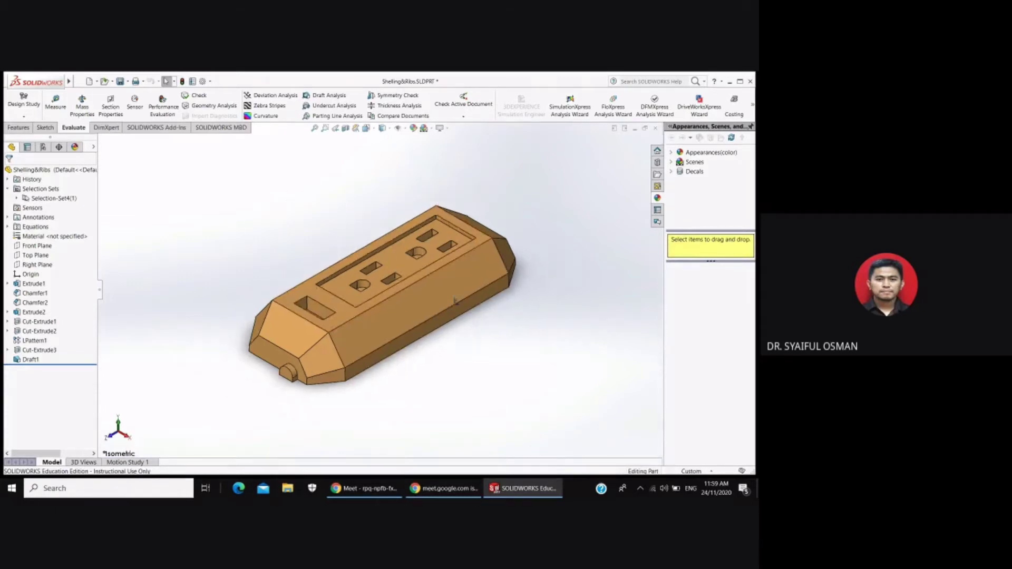
middle_drag(343, 220, 285, 285)
middle_drag(479, 264, 519, 383)
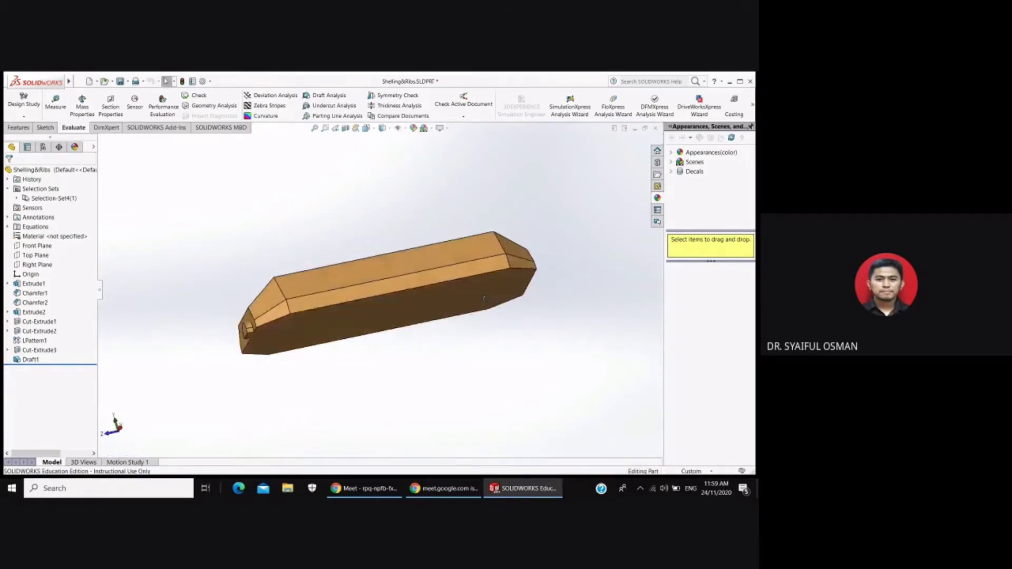
scroll(466, 338, down, 2)
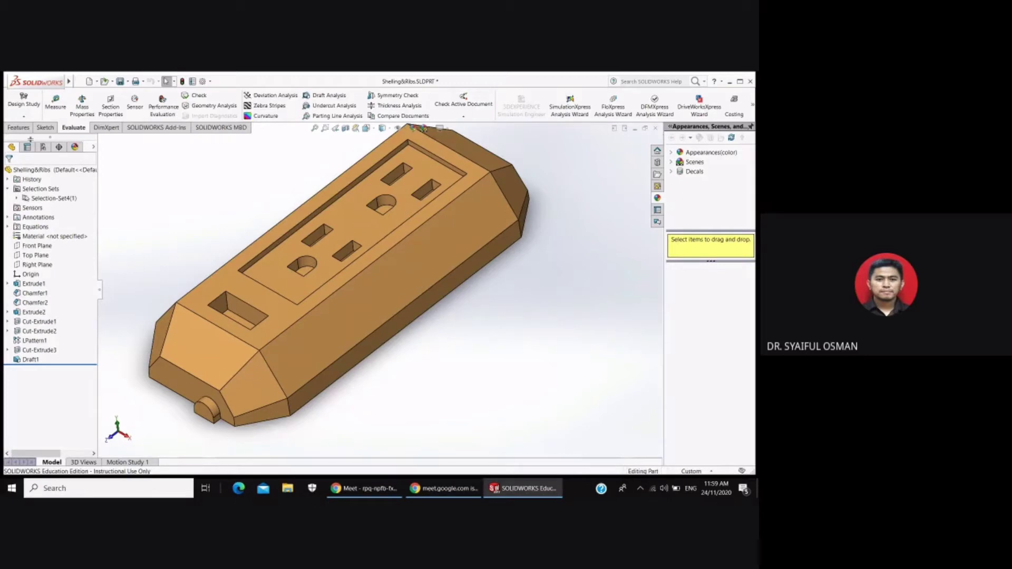
- Start a Shell feature with a 1.5 mm wall thickness
click(17, 128)
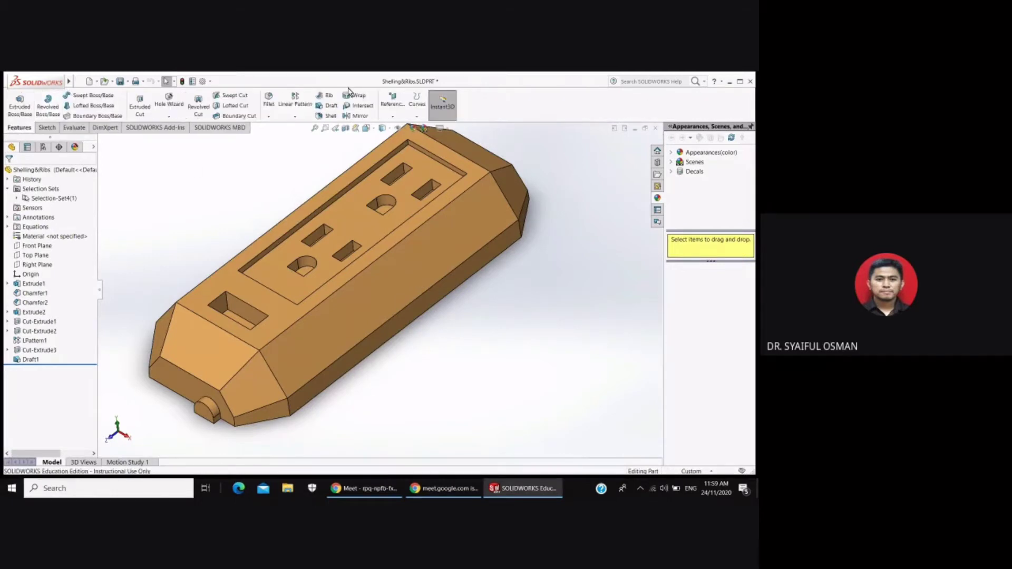
click(330, 117)
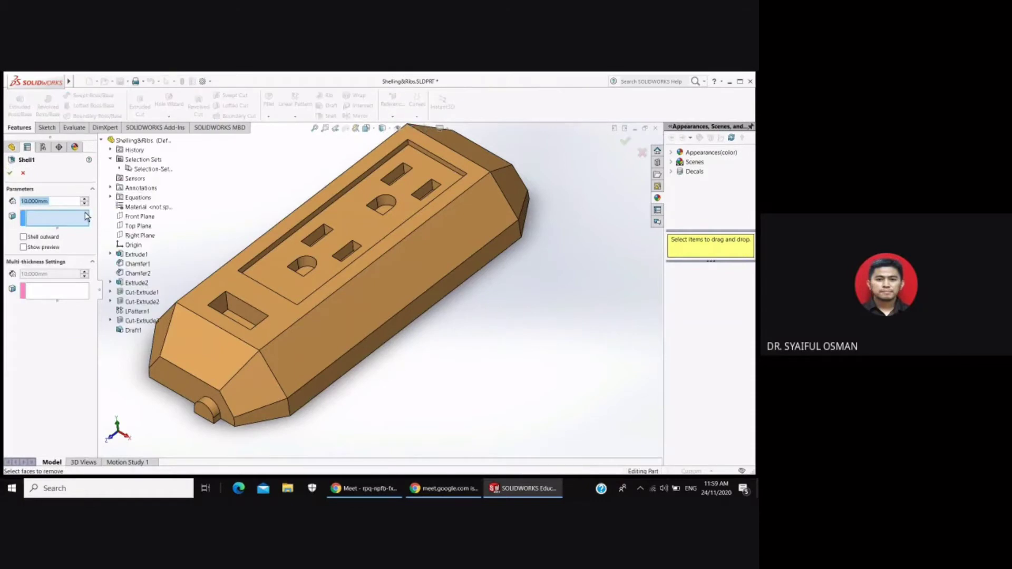
click(59, 203)
text(1.5)
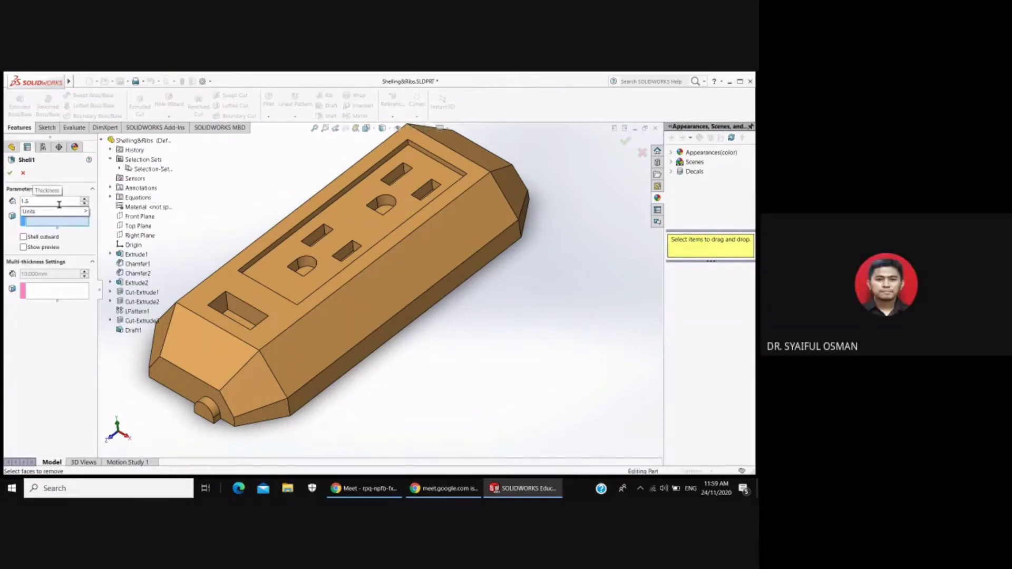
key(Return)
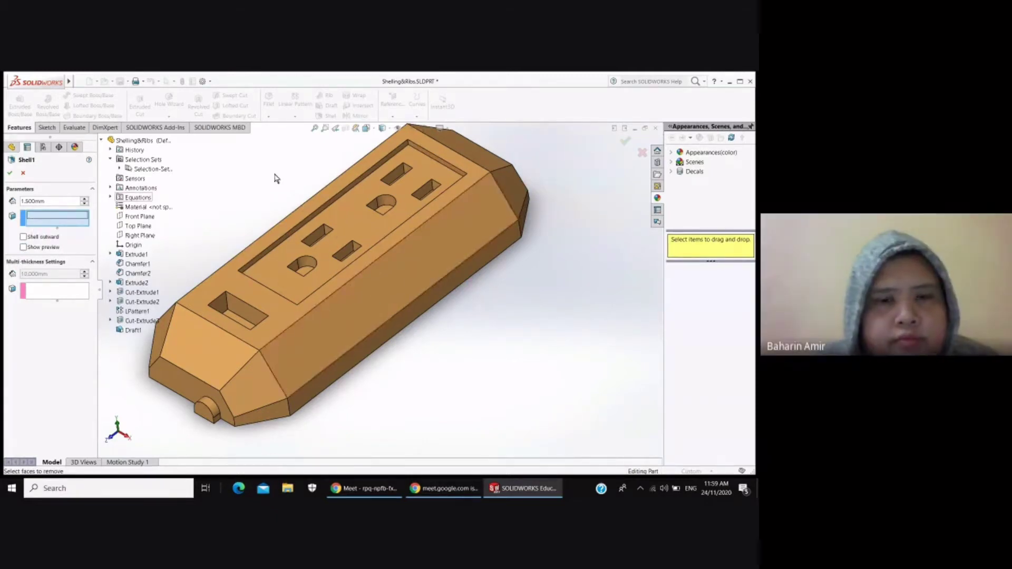
- Mark the rectangular slot, socket slot faces and D-shaped socket hole for removal
middle_drag(271, 181, 274, 201)
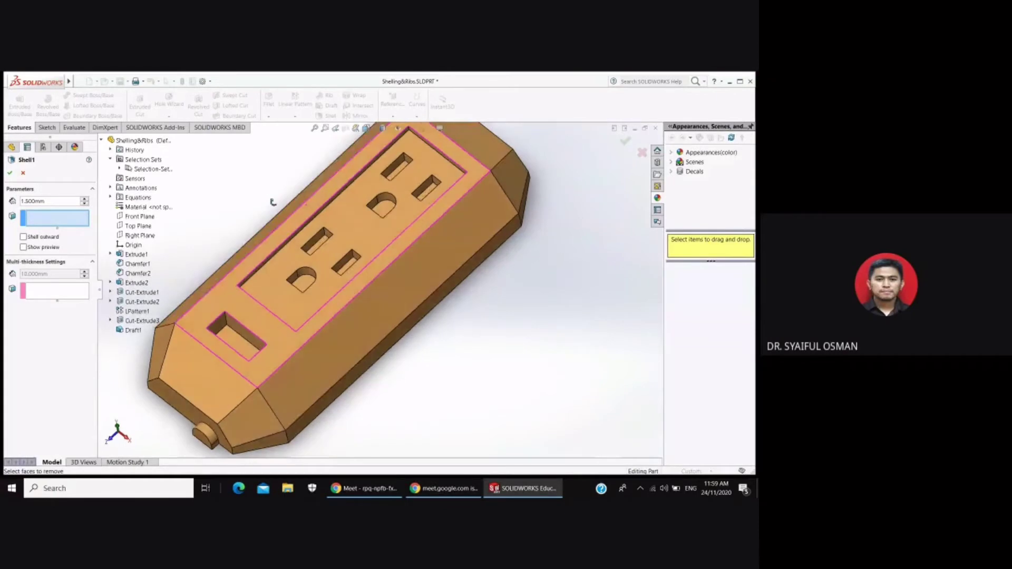
click(244, 348)
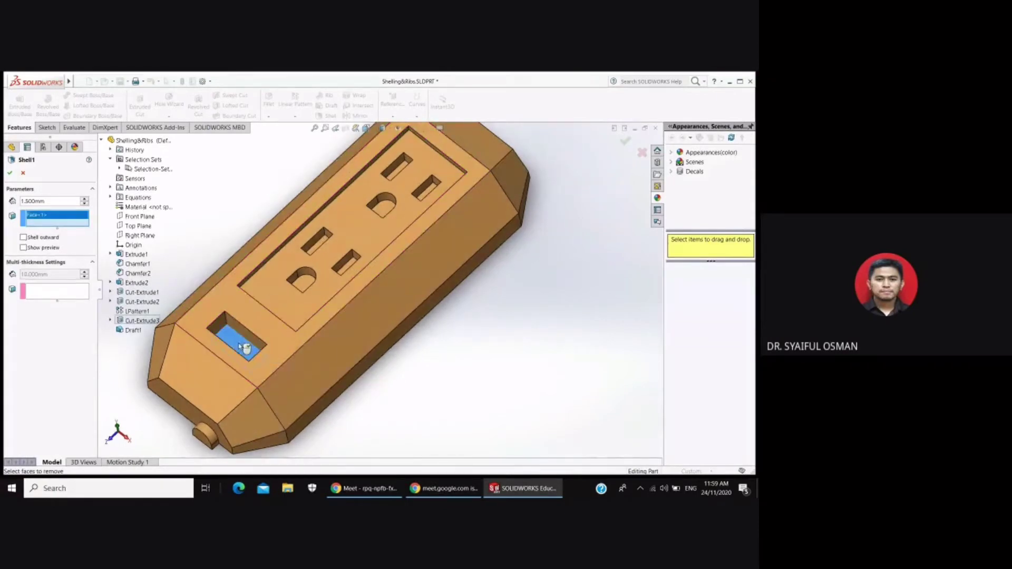
click(305, 287)
click(319, 246)
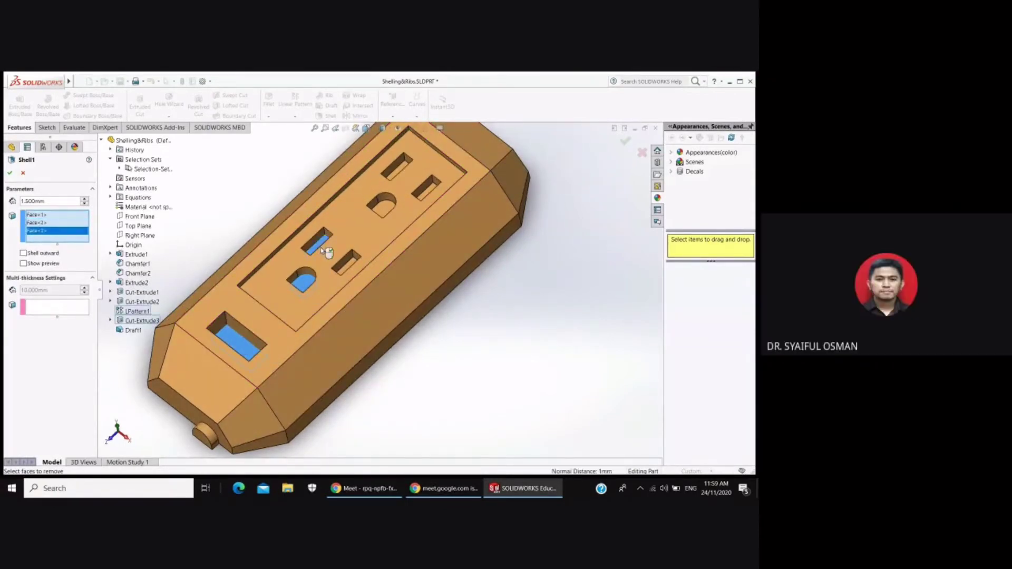
click(348, 268)
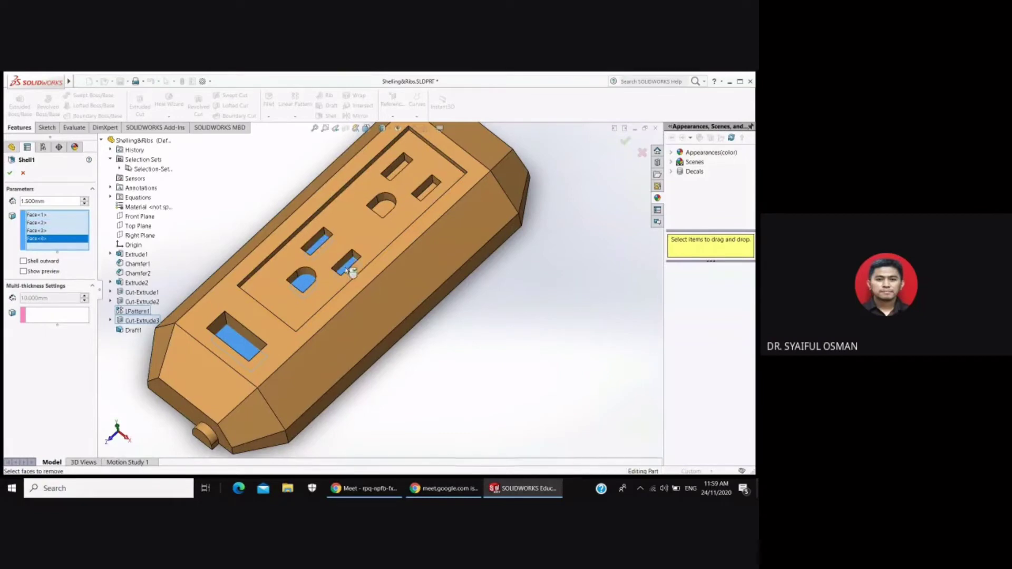
click(387, 208)
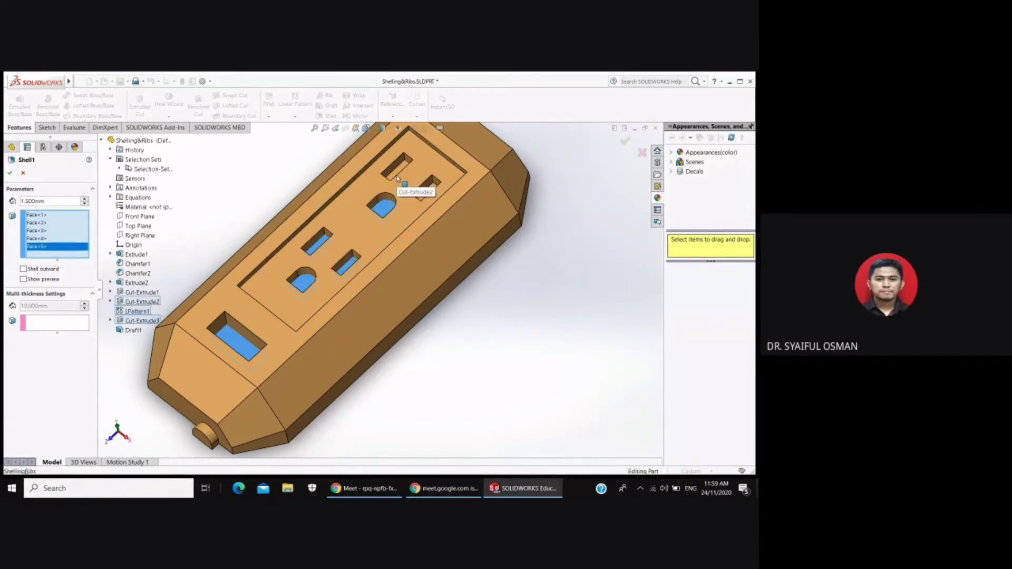
click(399, 178)
click(428, 195)
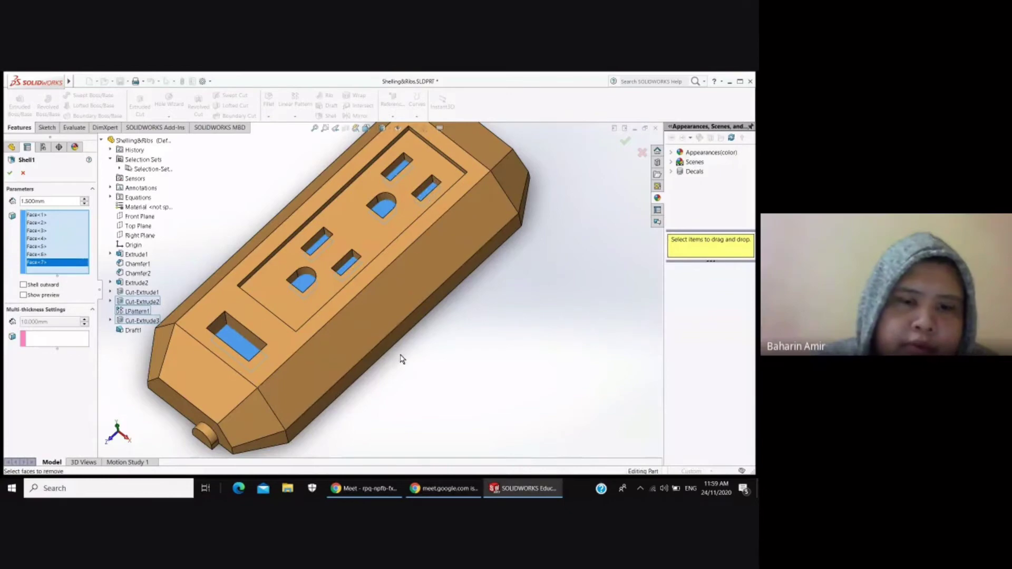
- Add the front semicircular boss and bottom face to the removed faces and apply Shell1
middle_drag(403, 355, 398, 320)
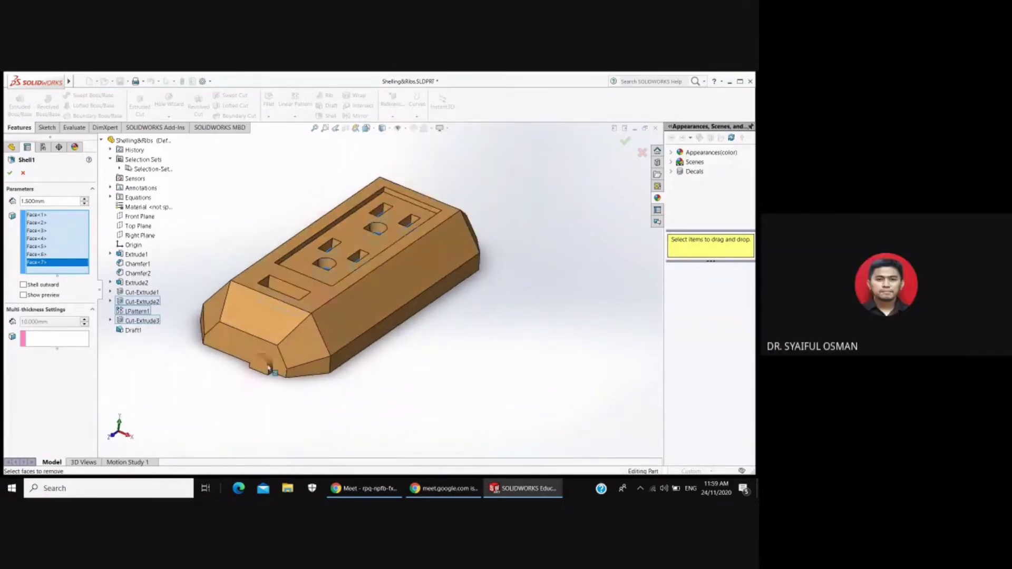
click(262, 365)
mouse_move(441, 356)
middle_down()
mouse_move(425, 314)
mouse_move(389, 287)
middle_up()
click(340, 299)
middle_drag(399, 197, 398, 290)
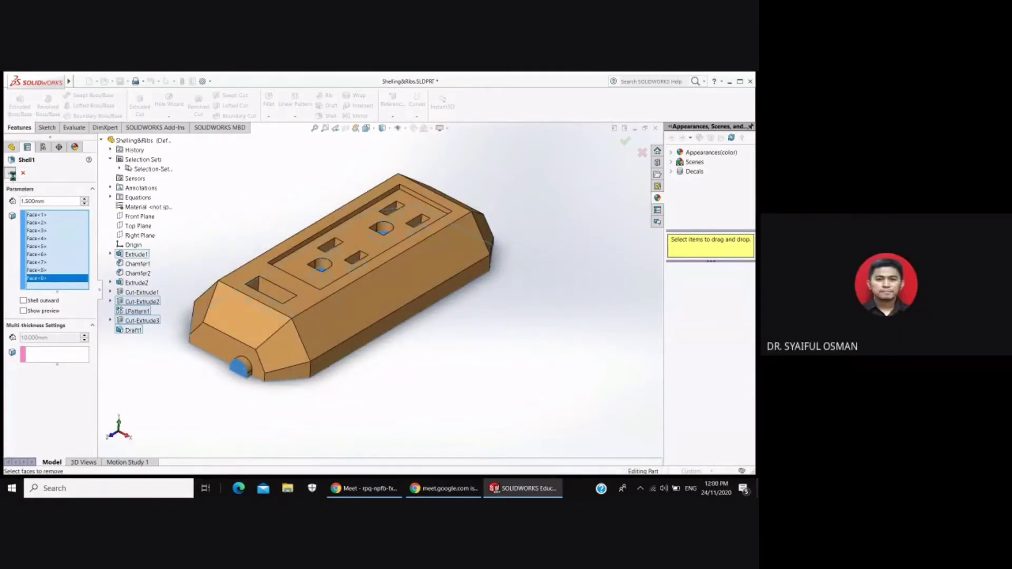
click(12, 174)
mouse_move(425, 375)
middle_down()
mouse_move(393, 207)
mouse_move(345, 291)
mouse_move(428, 193)
mouse_move(407, 374)
middle_up()
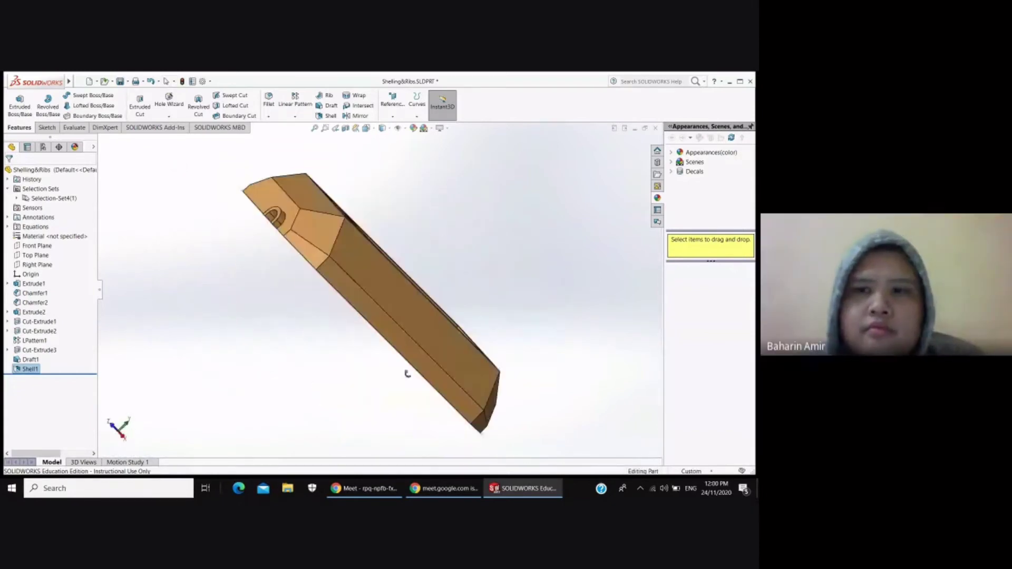
key(ctrl+7)
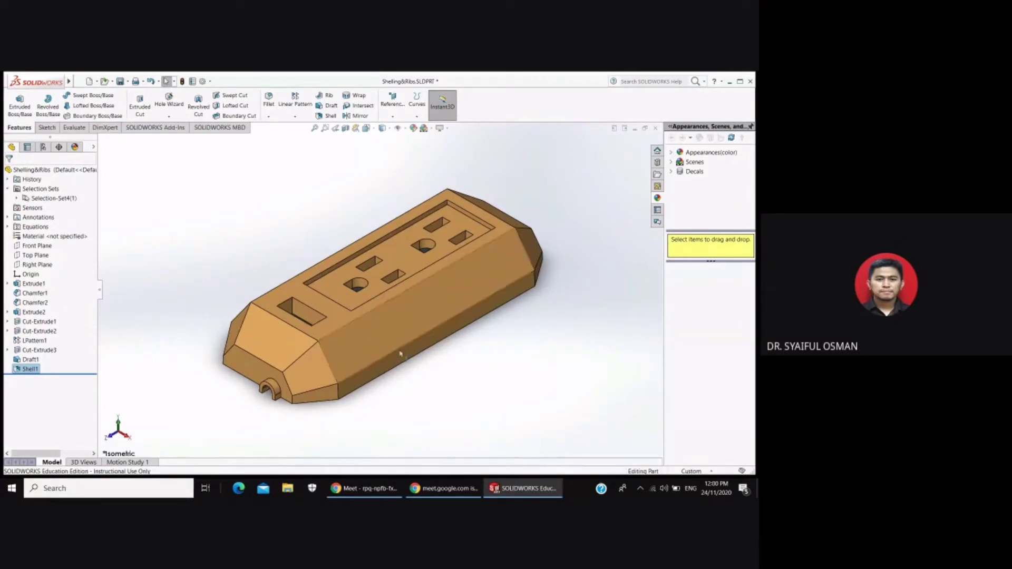
mouse_move(475, 389)
middle_down()
mouse_move(445, 183)
mouse_move(515, 373)
mouse_move(557, 330)
mouse_move(395, 172)
middle_up()
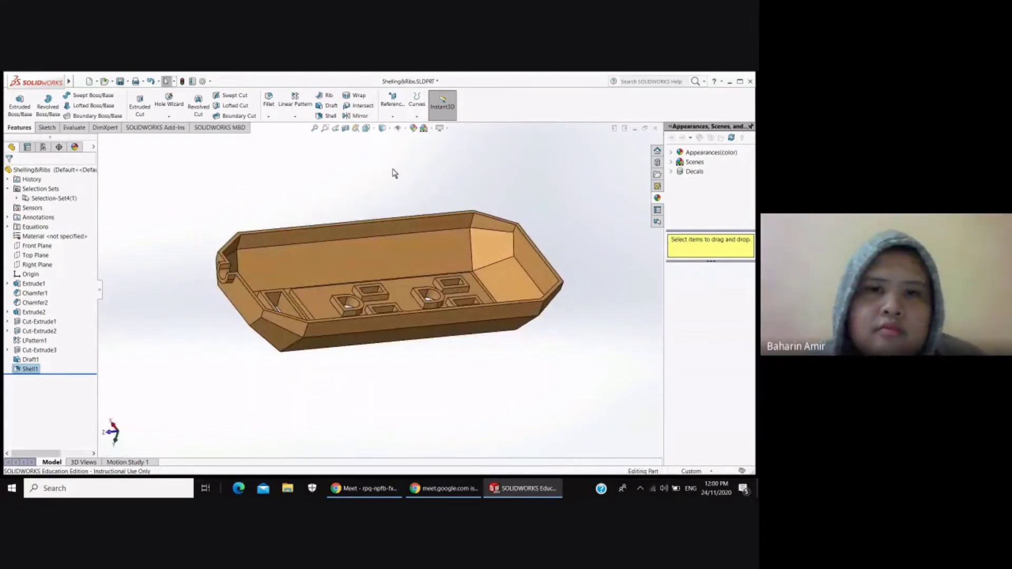
- Create Plane1 offset 10 mm from the top rim face, flipped below the rim
click(391, 117)
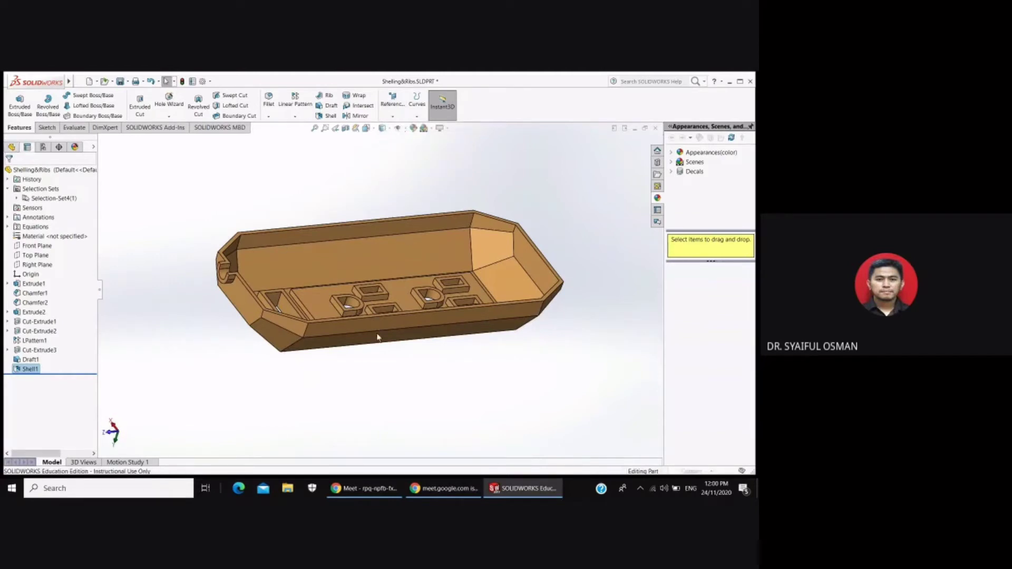
scroll(281, 242, down, 2)
scroll(311, 240, down, 2)
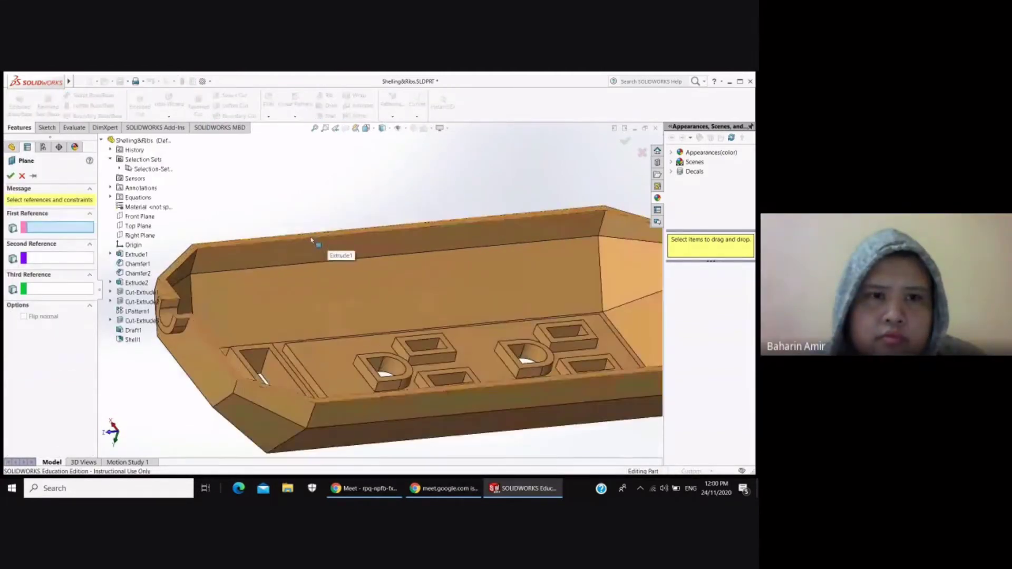
scroll(303, 240, down, 2)
scroll(311, 253, up, 1)
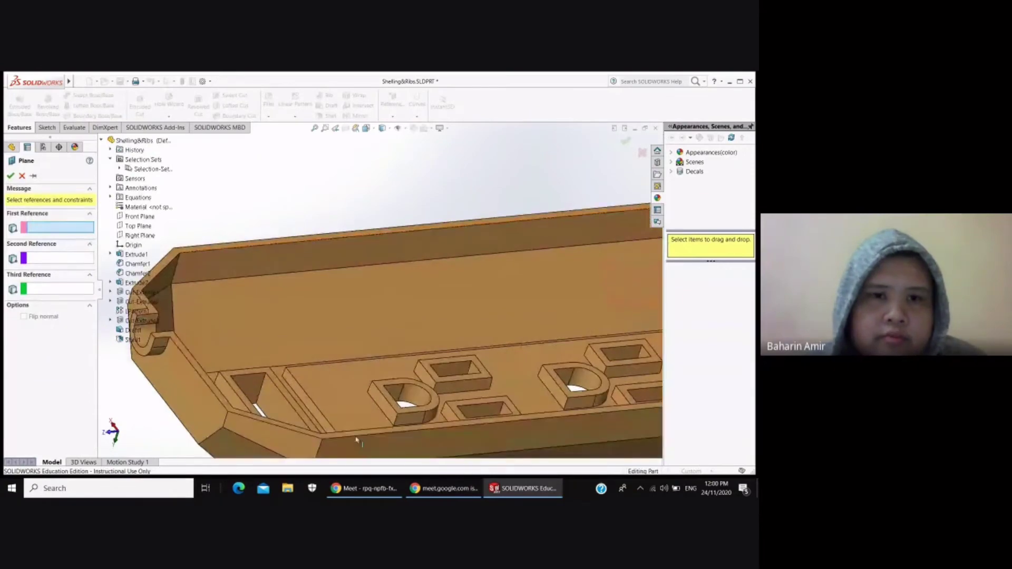
scroll(370, 416, up, 3)
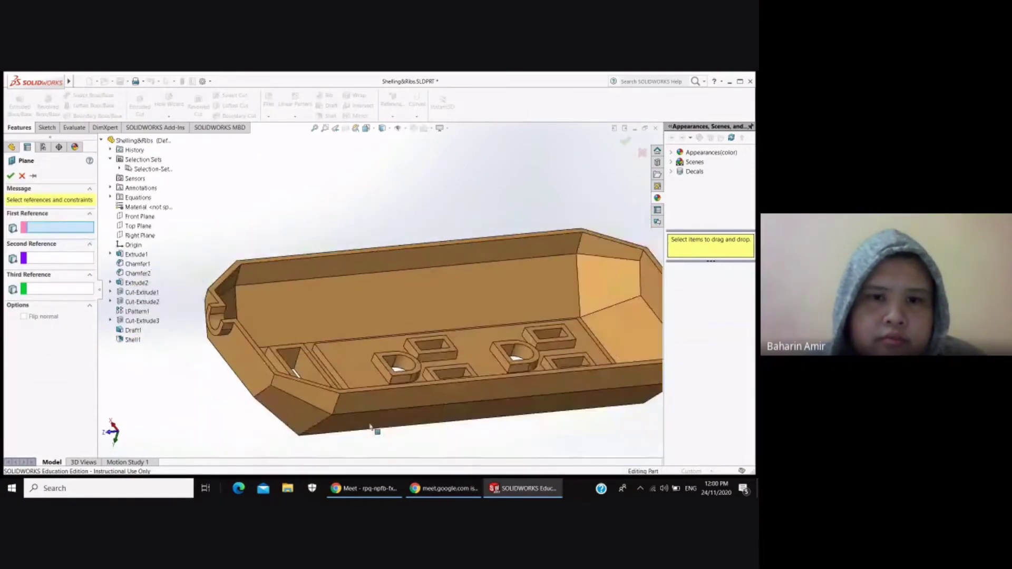
click(367, 392)
mouse_move(367, 392)
middle_down()
mouse_move(434, 416)
mouse_move(427, 374)
mouse_move(363, 310)
middle_up()
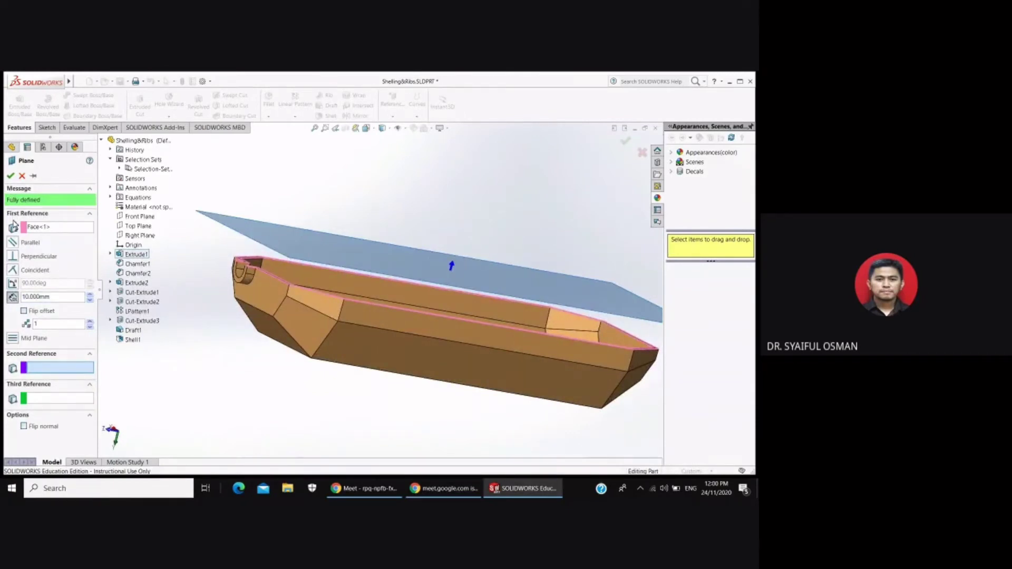
click(24, 312)
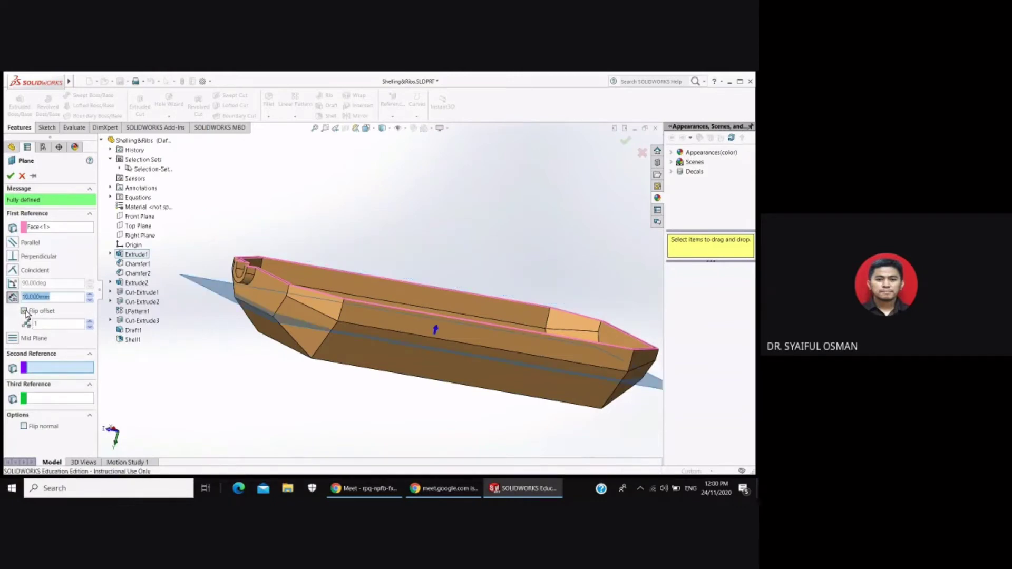
click(10, 177)
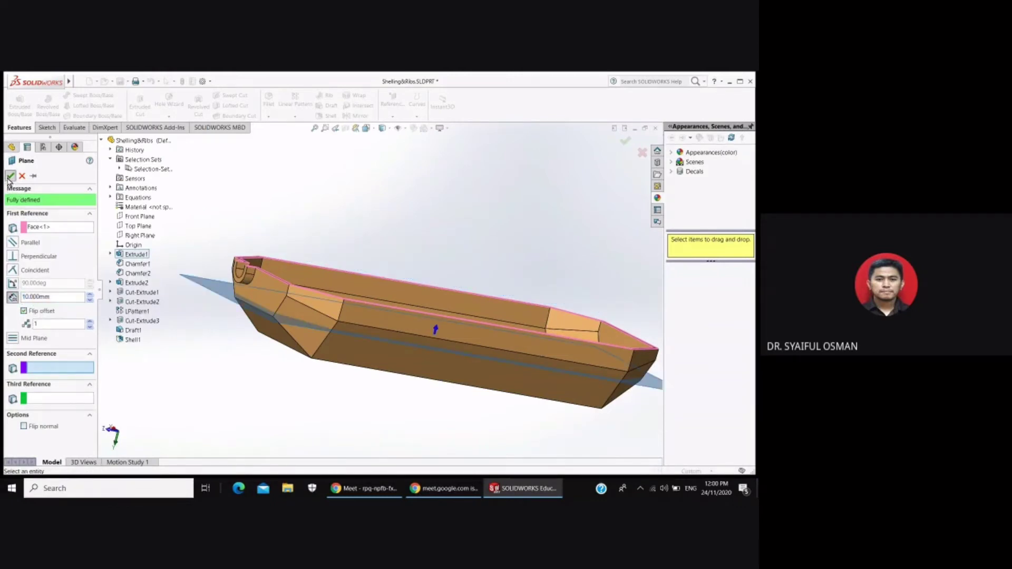
- Look down into the housing, then undo Plane1
middle_drag(364, 221, 374, 255)
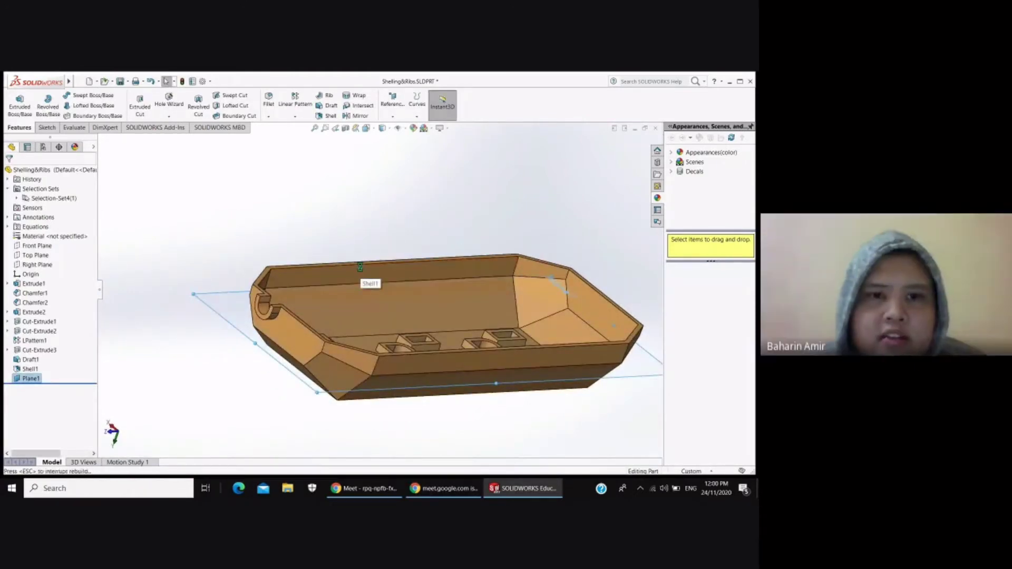
middle_drag(362, 273, 361, 270)
key(ctrl+z)
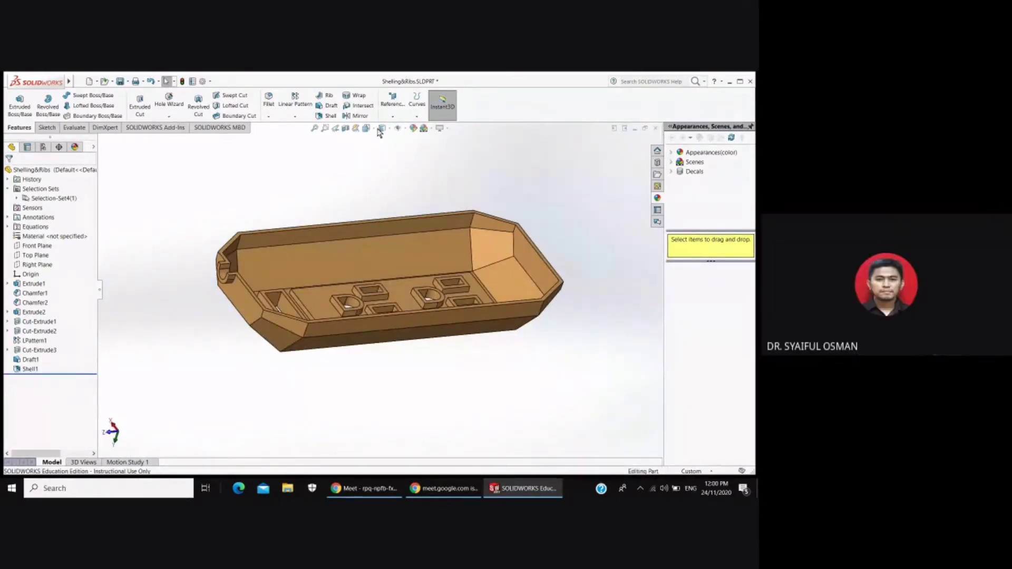
- Start a new reference plane referenced to the housing's top rim face
click(393, 116)
click(400, 134)
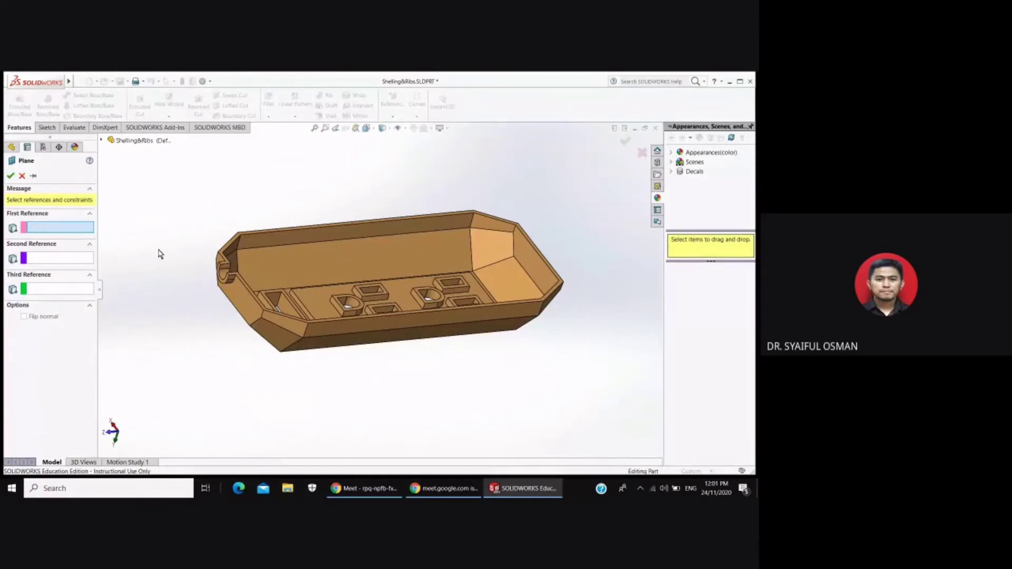
scroll(305, 280, down, 3)
scroll(318, 229, down, 2)
scroll(323, 203, up, 1)
scroll(324, 193, down, 2)
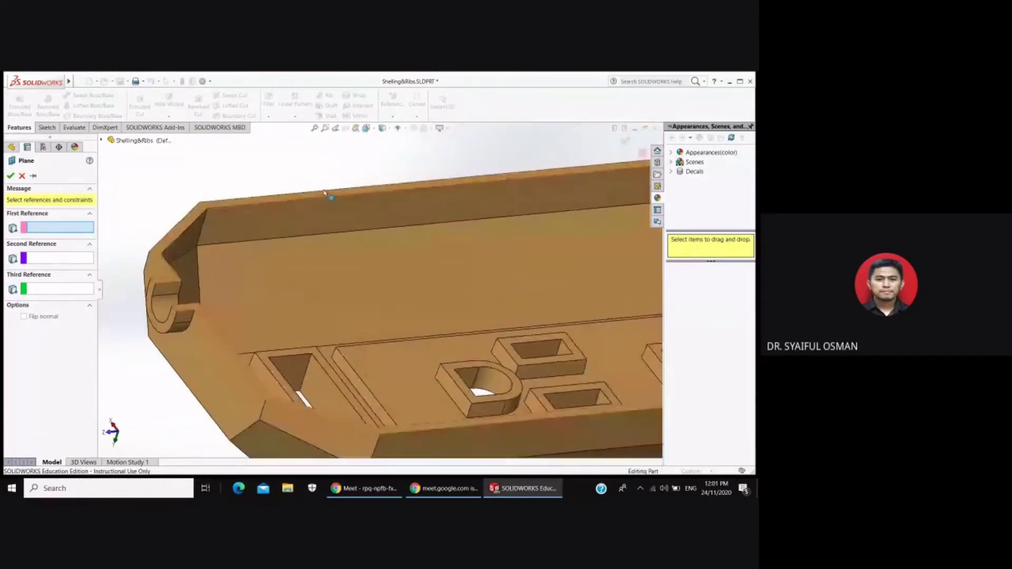
click(304, 206)
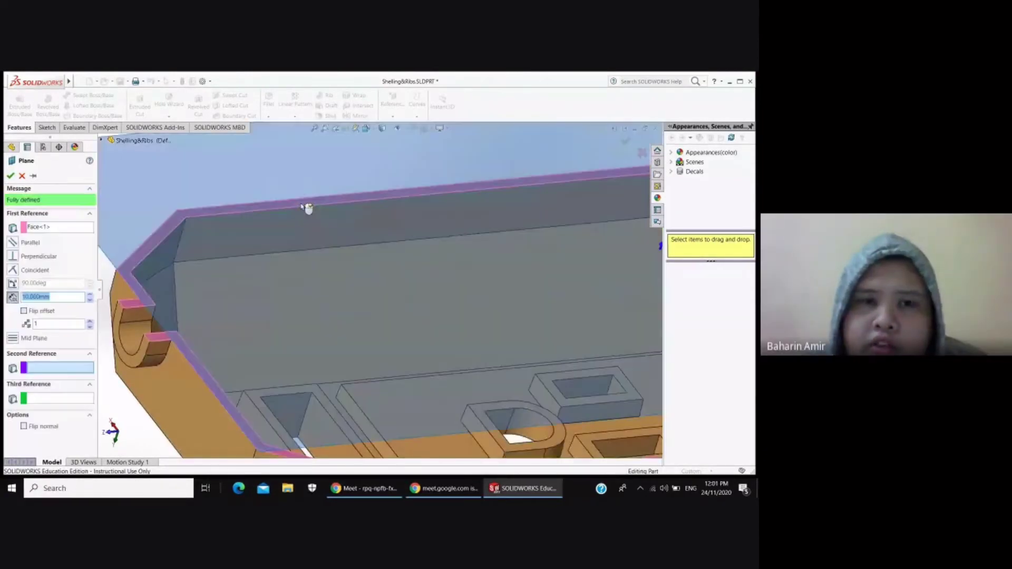
scroll(307, 208, up, 5)
- Flip the 10 mm offset so Plane2 sits below the rim, then accept it
mouse_move(339, 361)
middle_down()
mouse_move(492, 370)
mouse_move(421, 405)
mouse_move(414, 421)
mouse_move(372, 376)
mouse_move(369, 346)
mouse_move(339, 339)
middle_up()
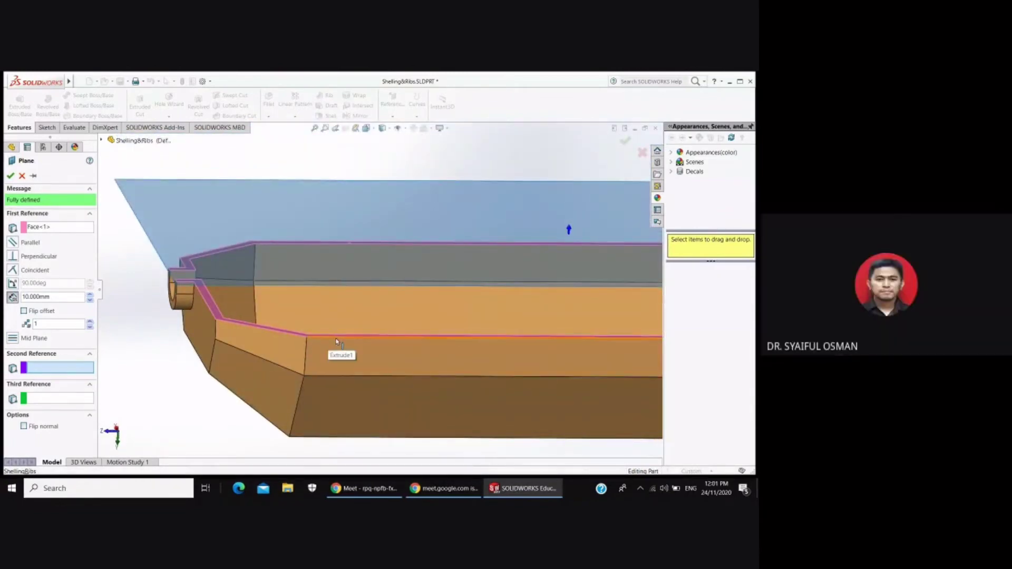
middle_drag(402, 412, 395, 384)
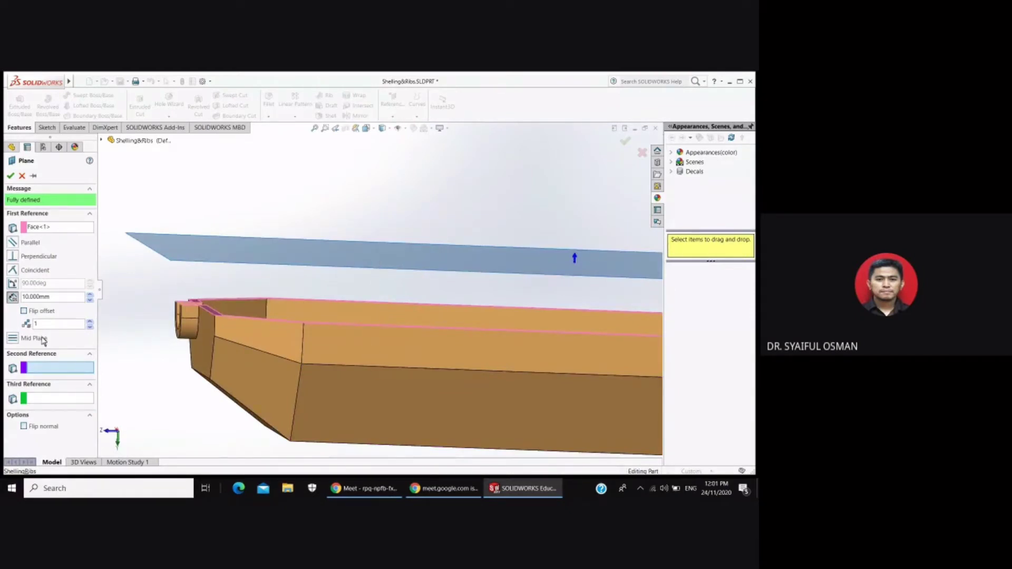
click(29, 313)
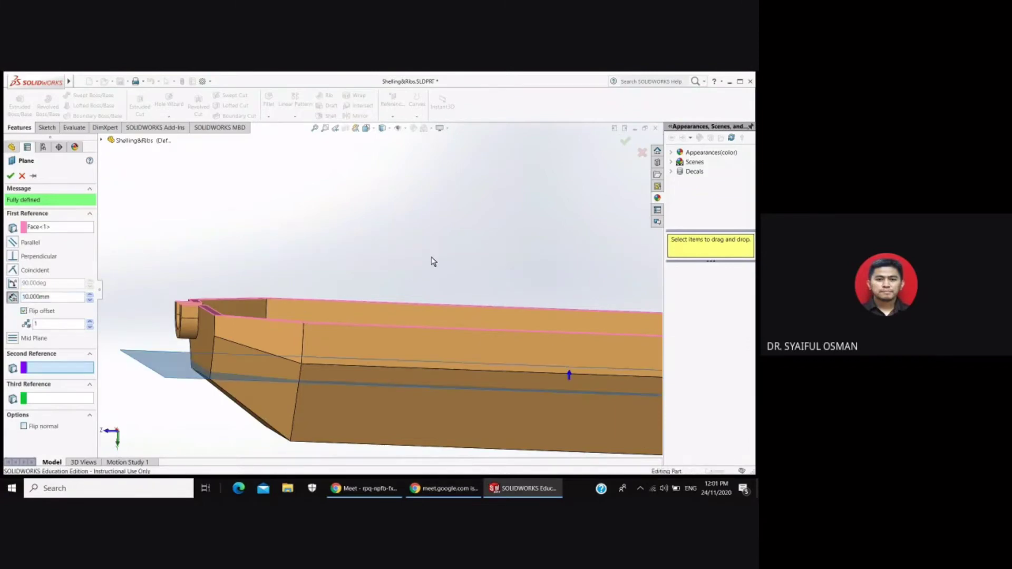
scroll(431, 260, up, 5)
middle_drag(436, 330, 249, 235)
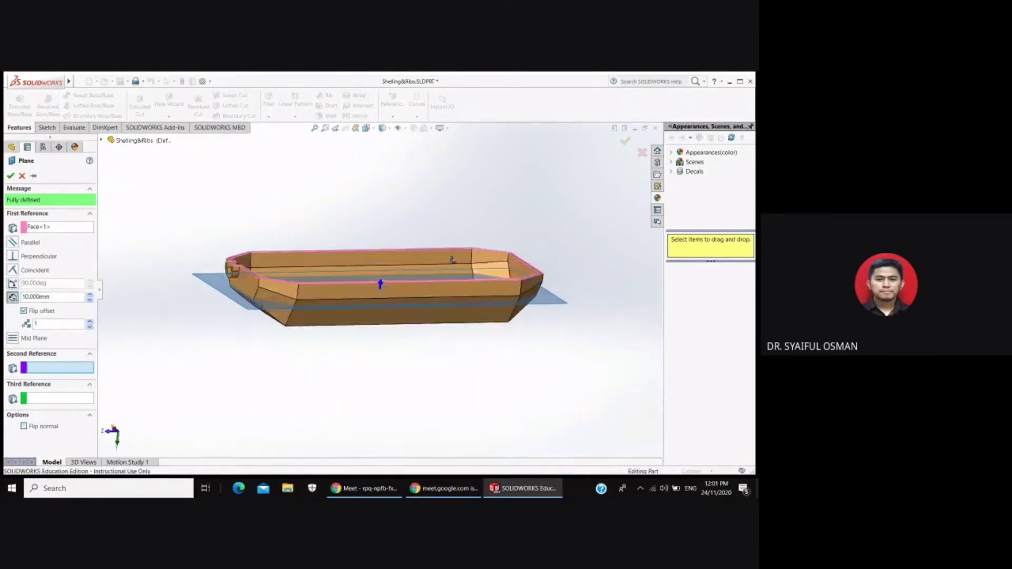
click(11, 177)
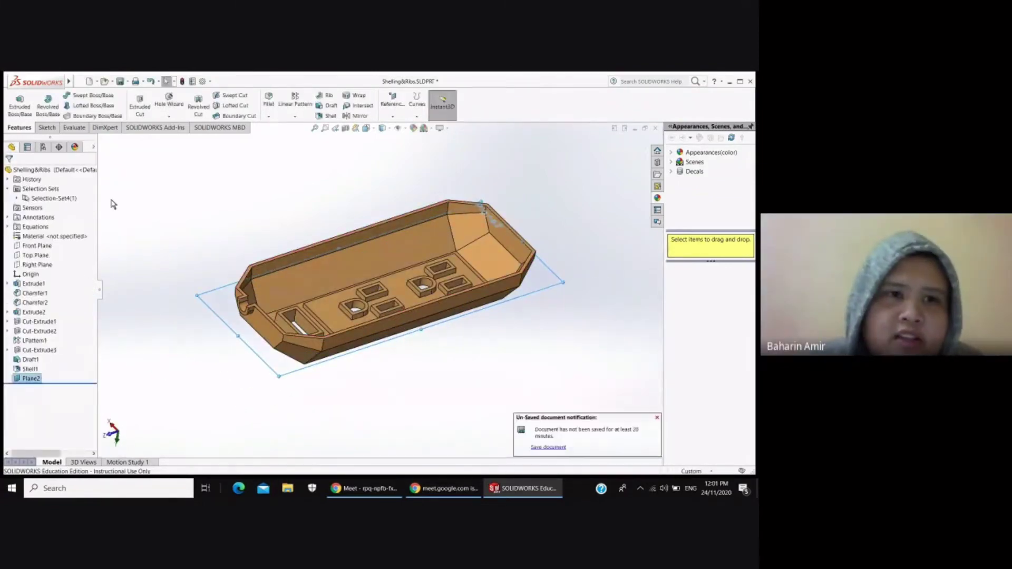
- Orbit the housing, snap to isometric, then view it square-on to Plane2
click(434, 402)
middle_drag(434, 402, 433, 352)
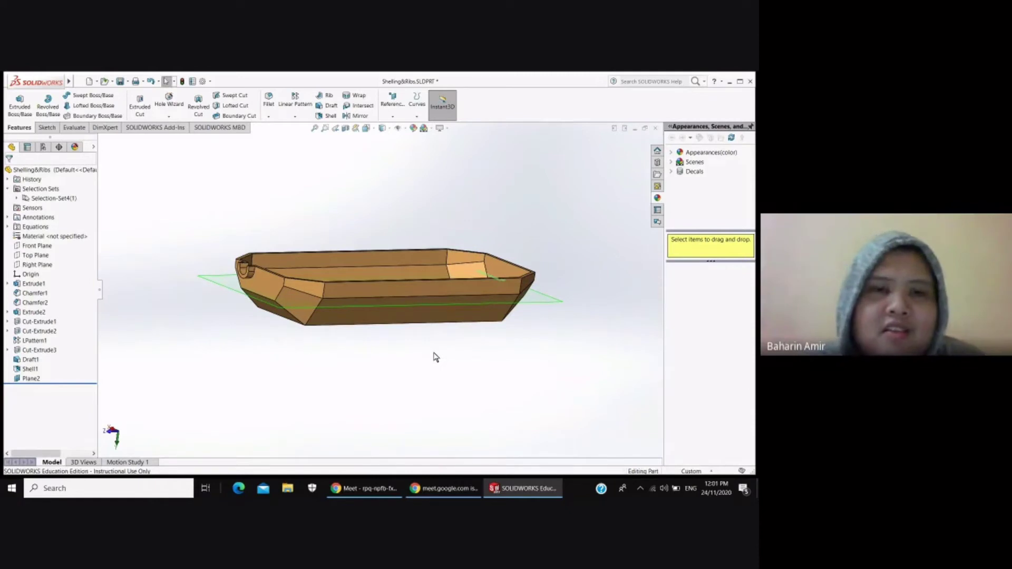
key(ctrl+7)
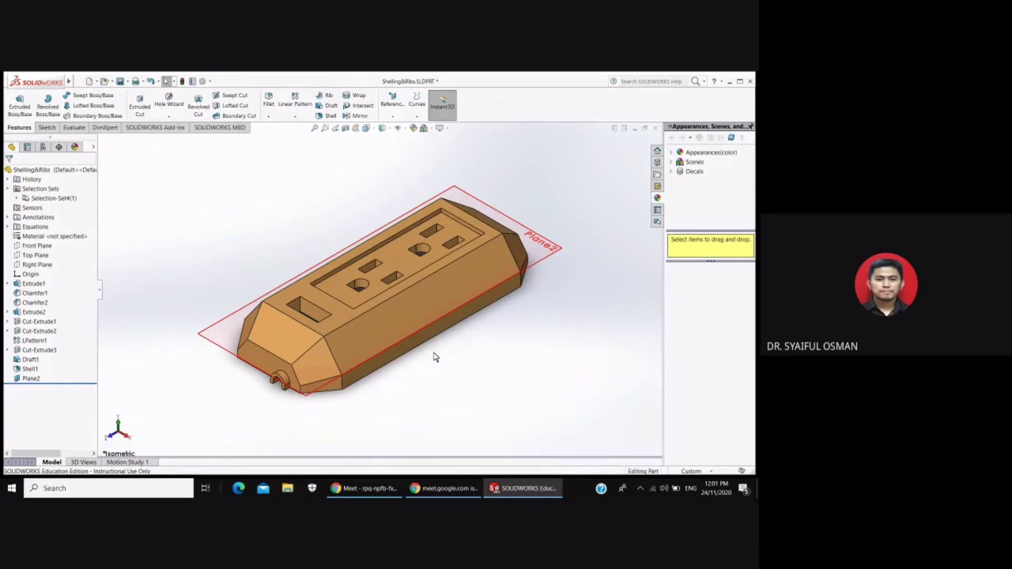
key(space)
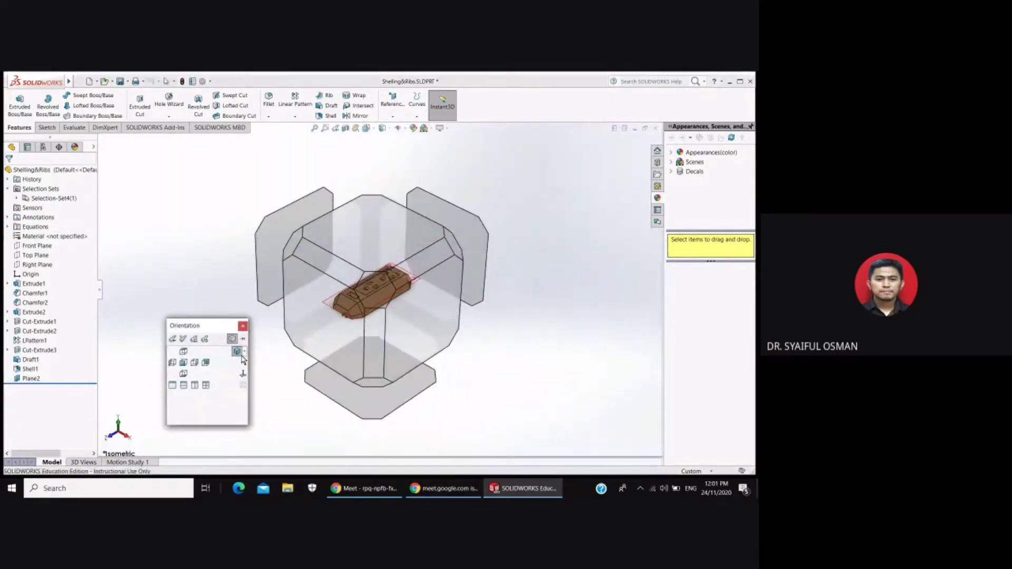
click(297, 306)
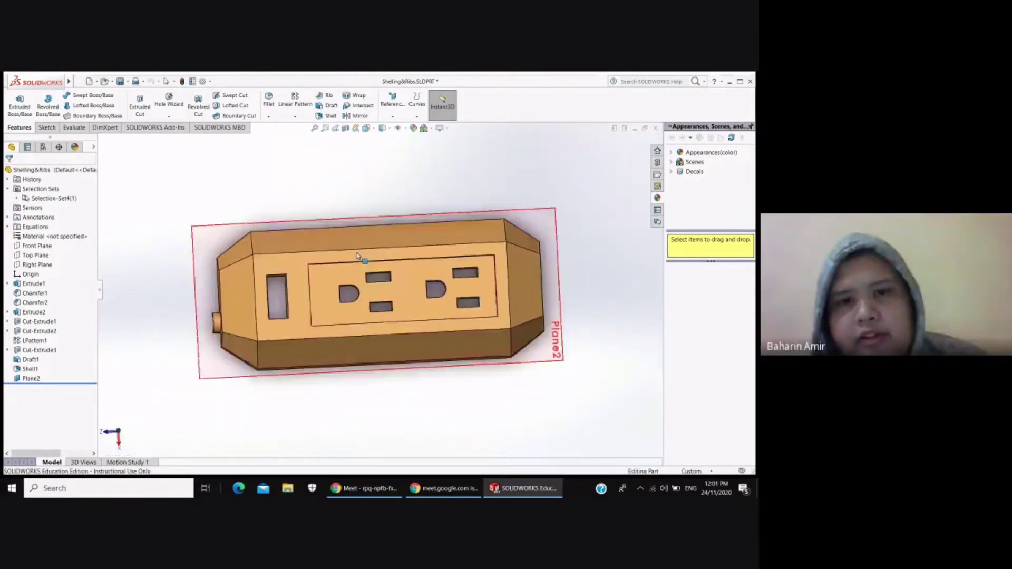
- Tilt the part back into 3D, then switch to the Top view of the housing
key(space)
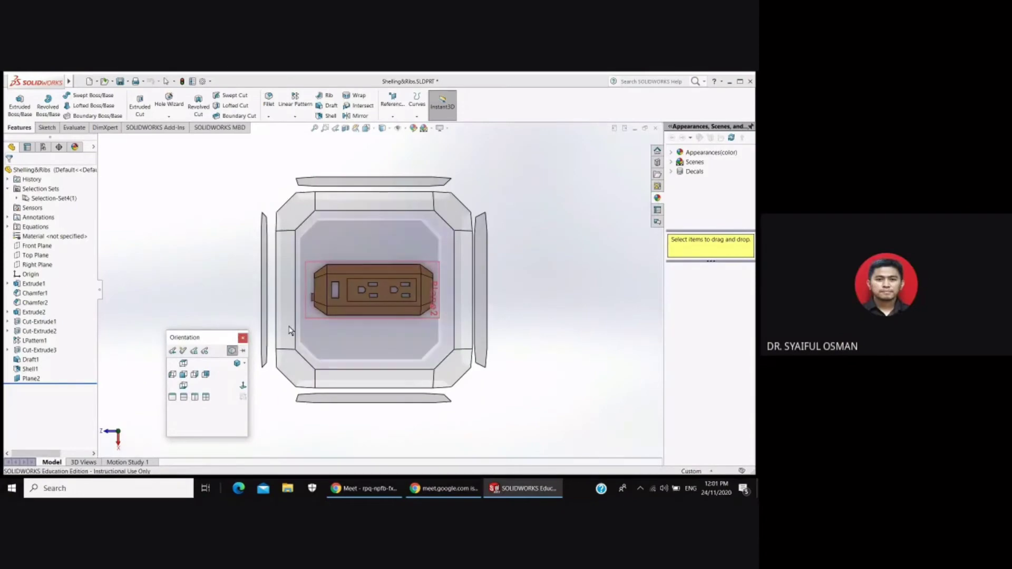
click(536, 364)
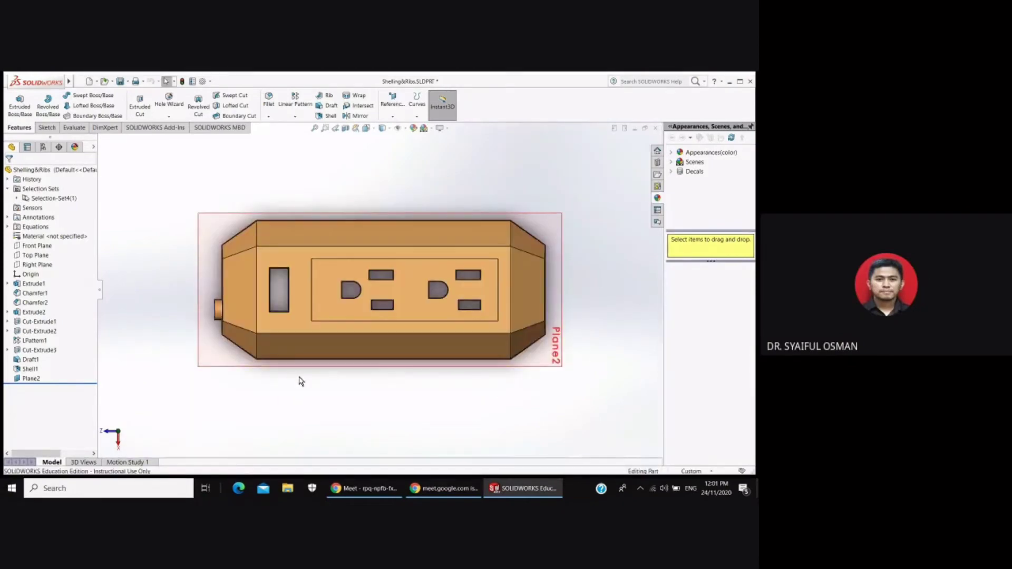
middle_drag(300, 380, 364, 270)
key(space)
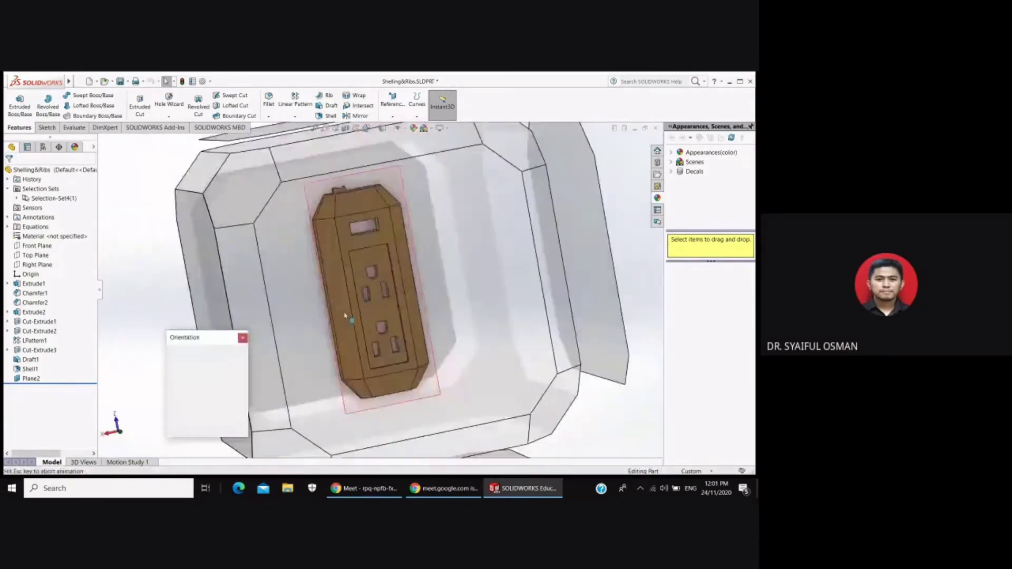
click(187, 368)
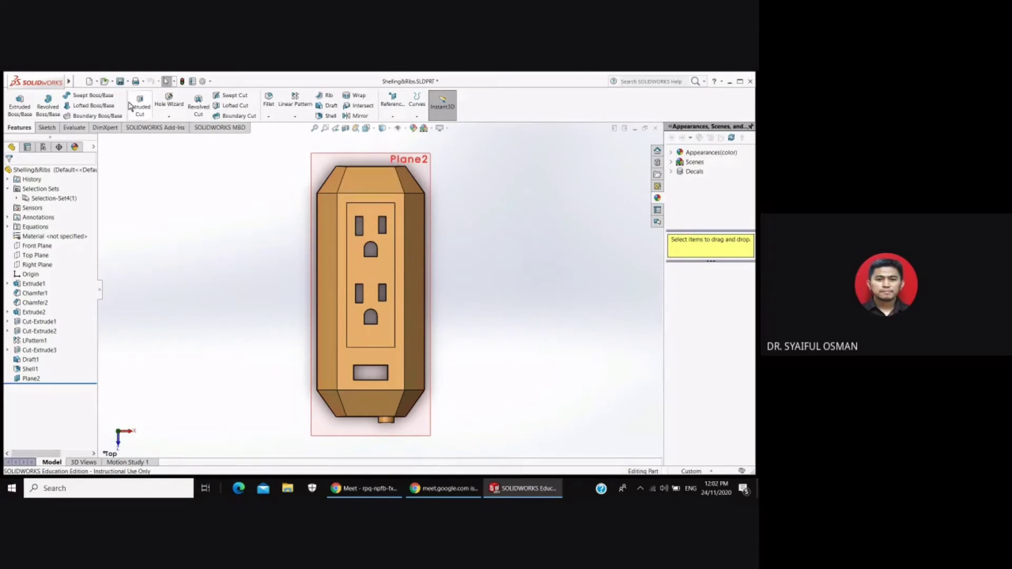
- Start a sketch on Plane2 and draw a horizontal line across the housing below the upper socket
click(45, 128)
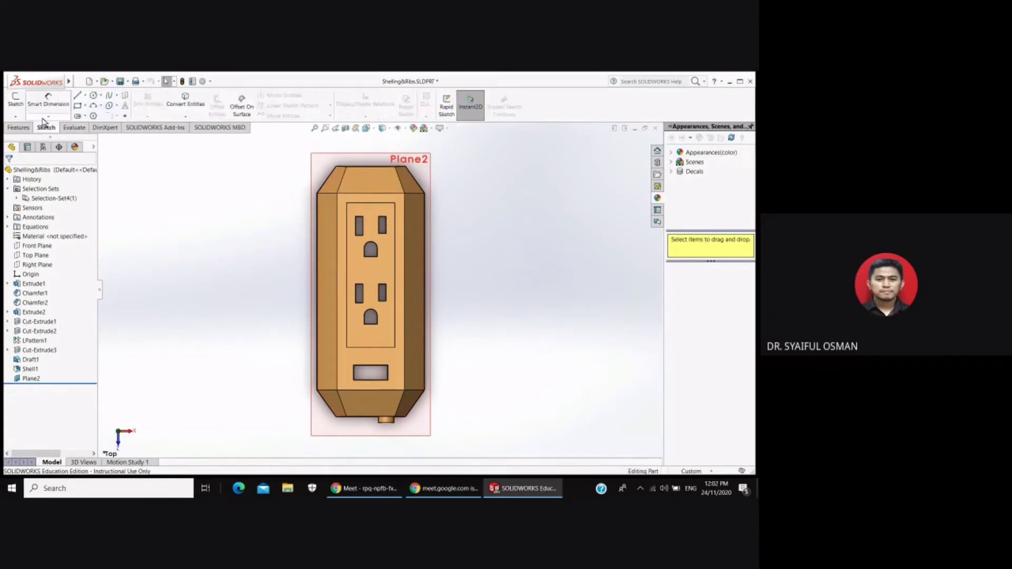
click(424, 176)
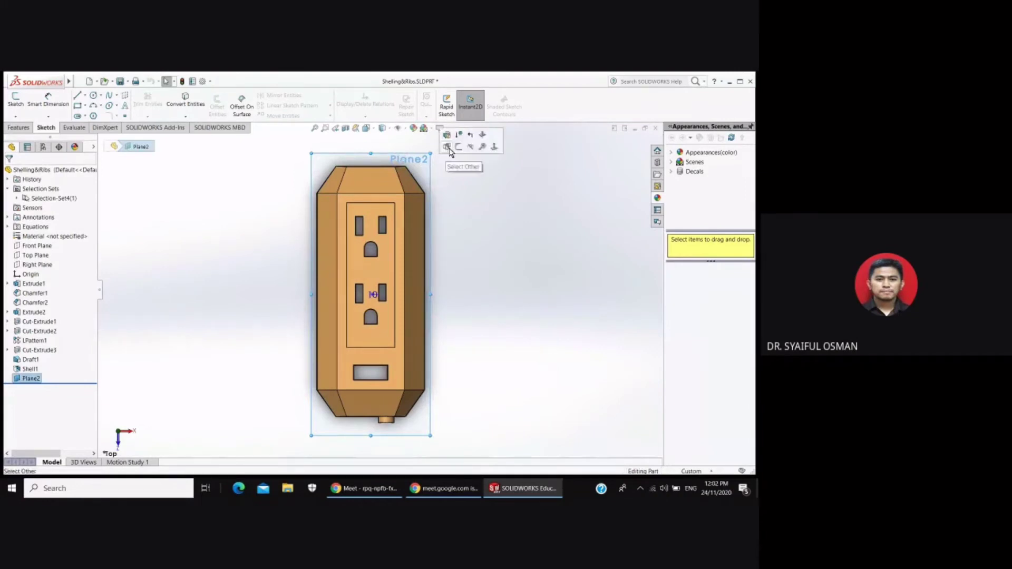
click(458, 148)
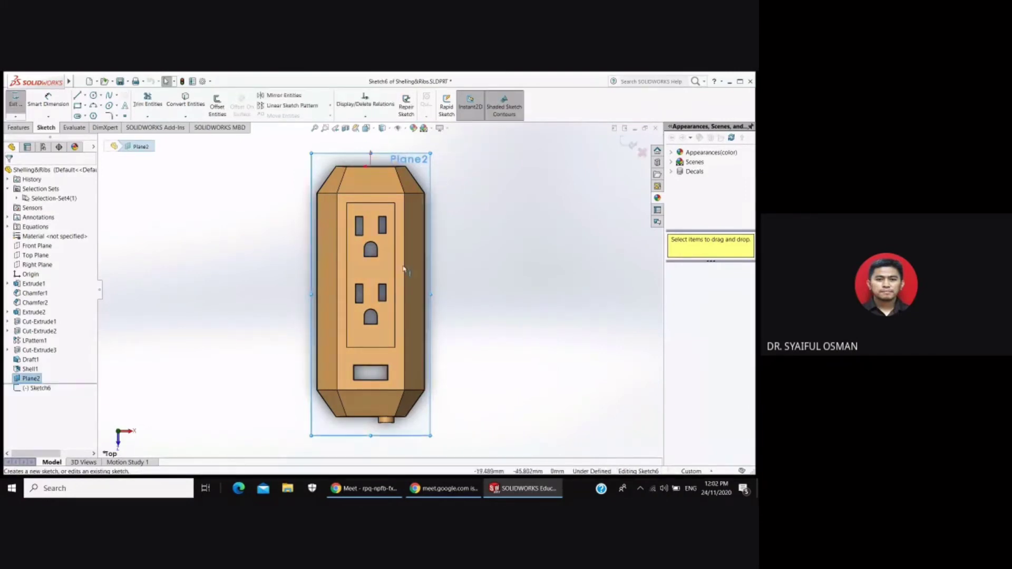
click(85, 96)
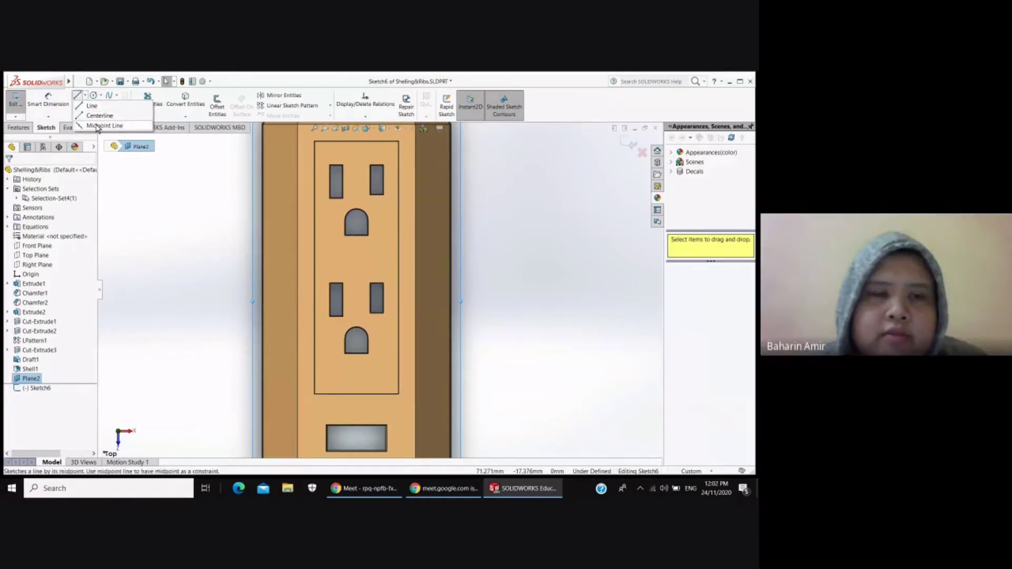
click(357, 253)
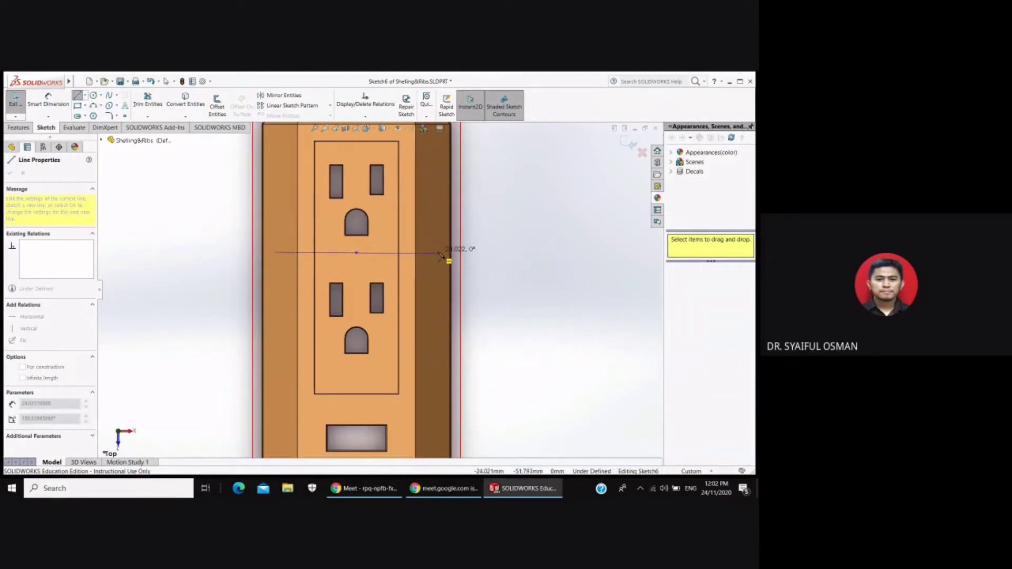
click(439, 253)
right_click(440, 256)
click(456, 261)
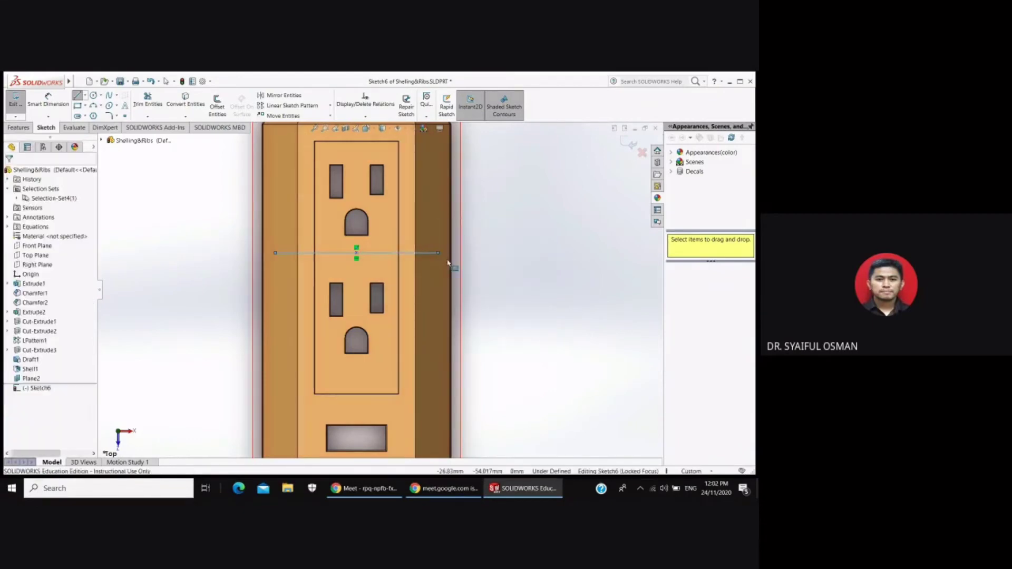
- Draw a second horizontal midpoint line across the housing below the lower socket
click(85, 97)
click(108, 129)
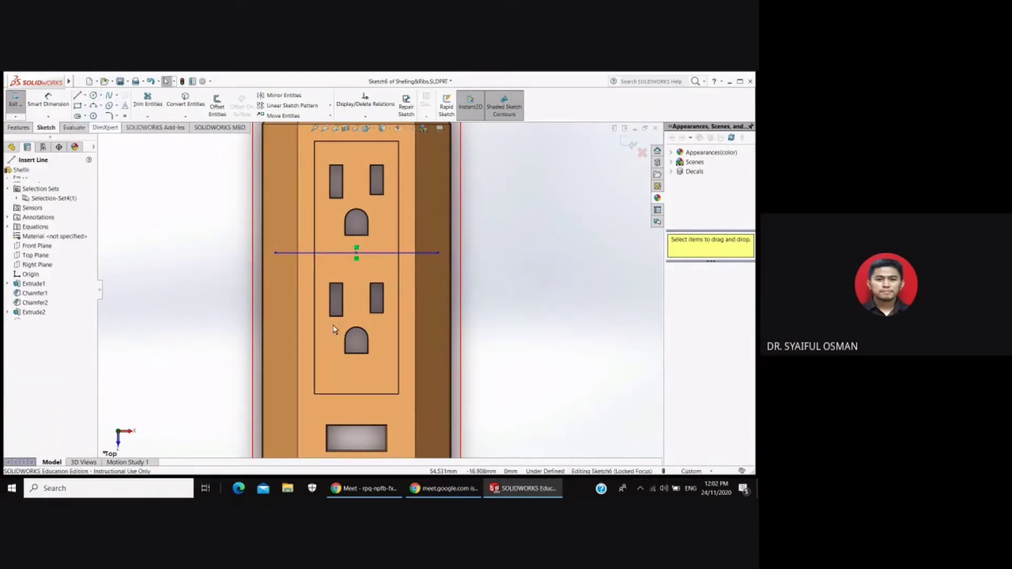
click(357, 367)
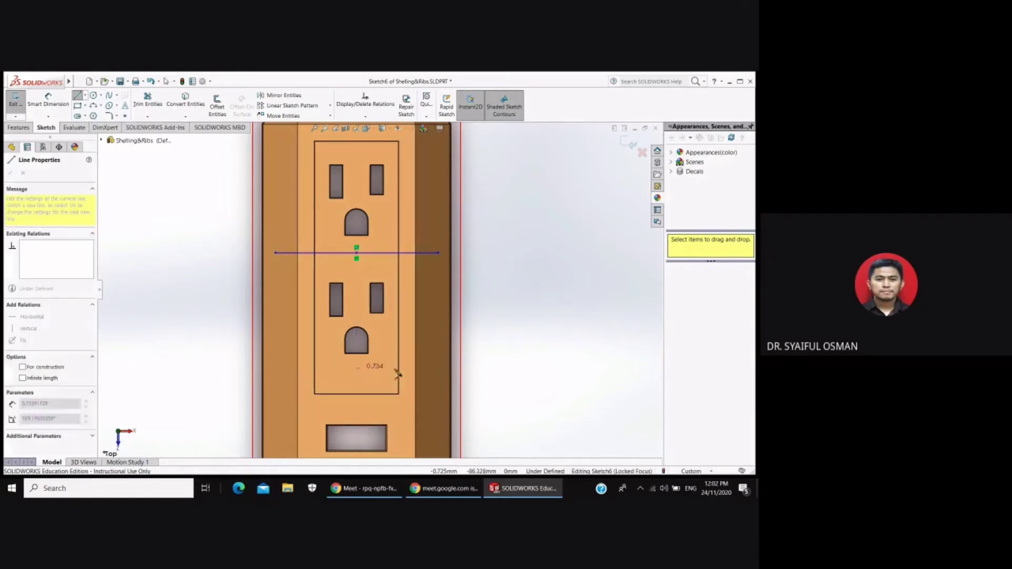
click(439, 368)
right_click(441, 372)
click(464, 387)
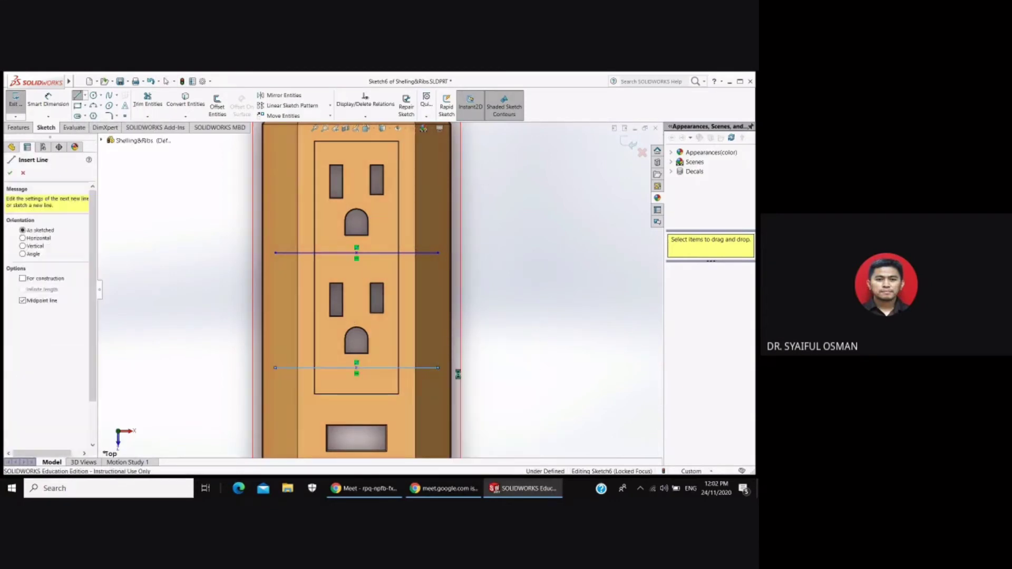
key(Escape)
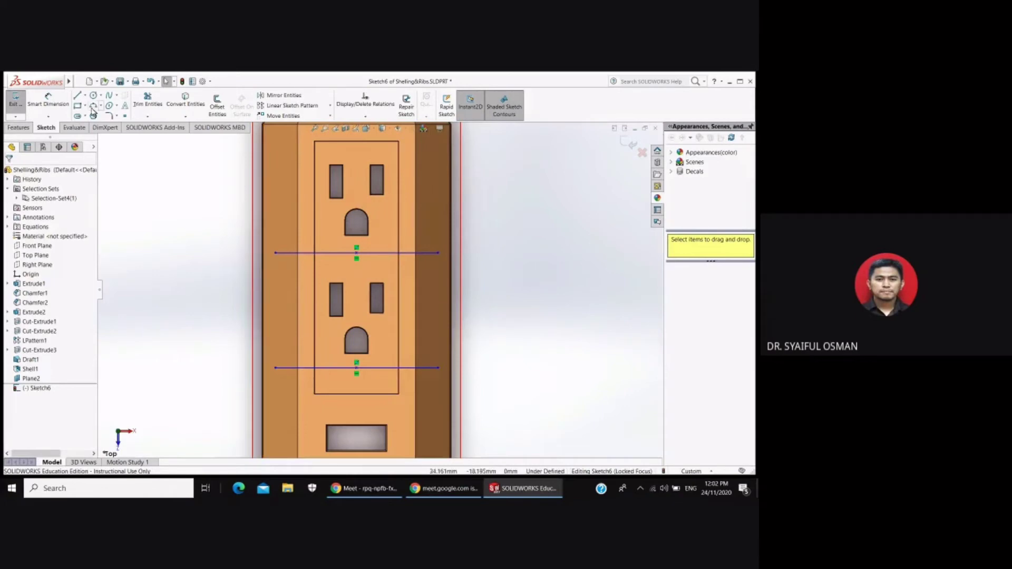
- Dimension the upper rib line 5 mm below the upper round hole's bottom edge
click(51, 103)
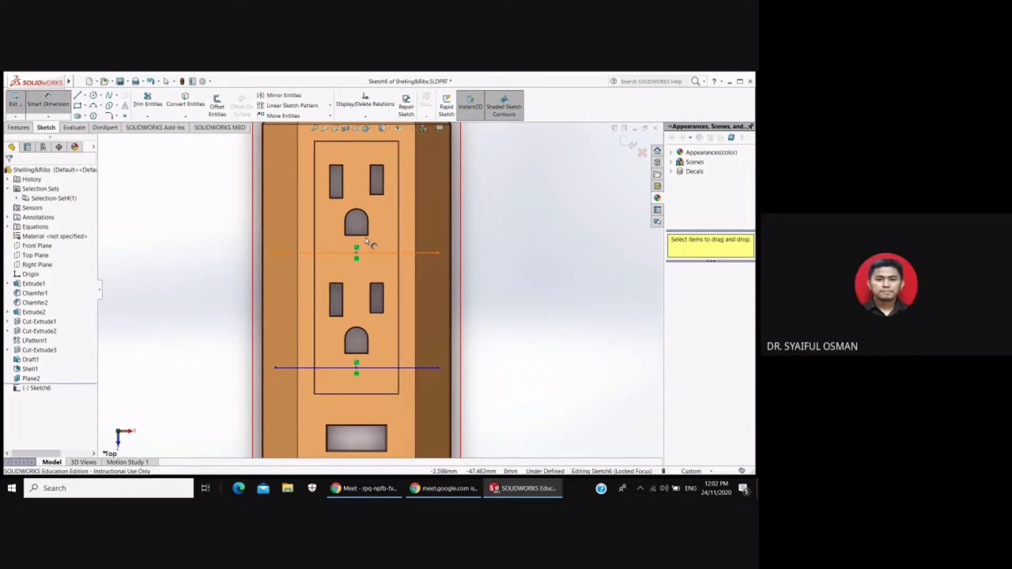
scroll(364, 239, down, 4)
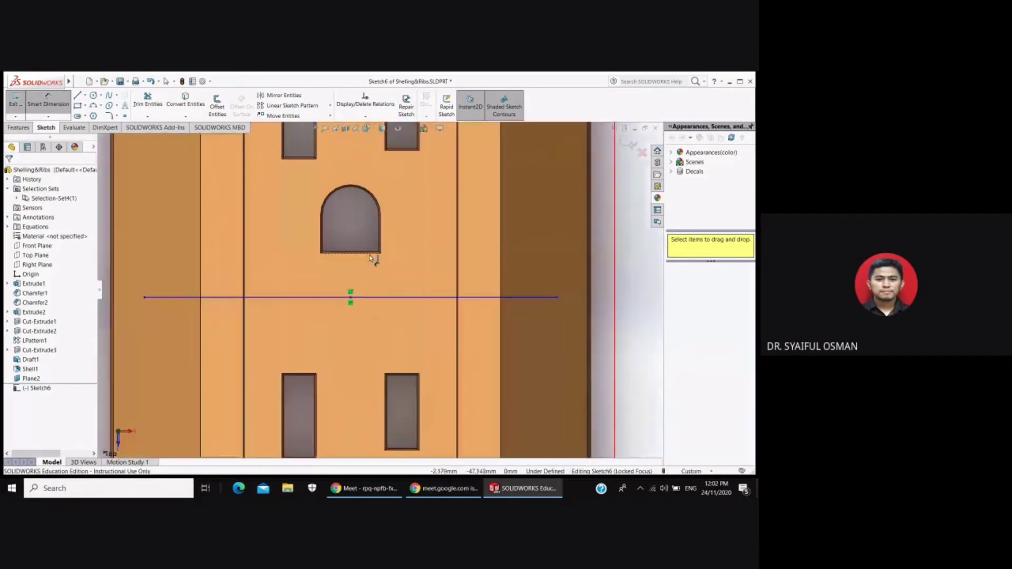
click(372, 256)
click(384, 297)
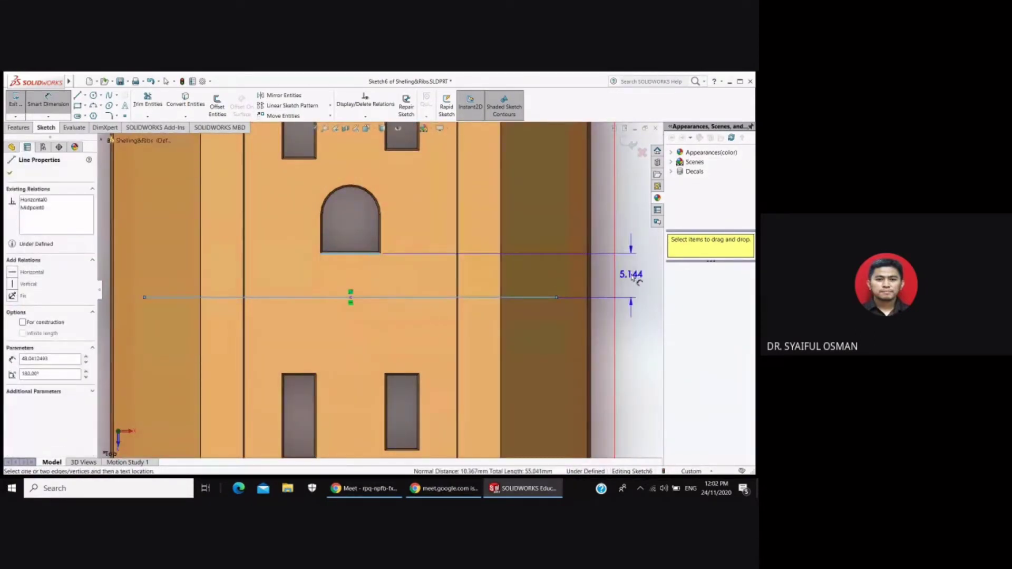
click(633, 277)
text(5)
key(Return)
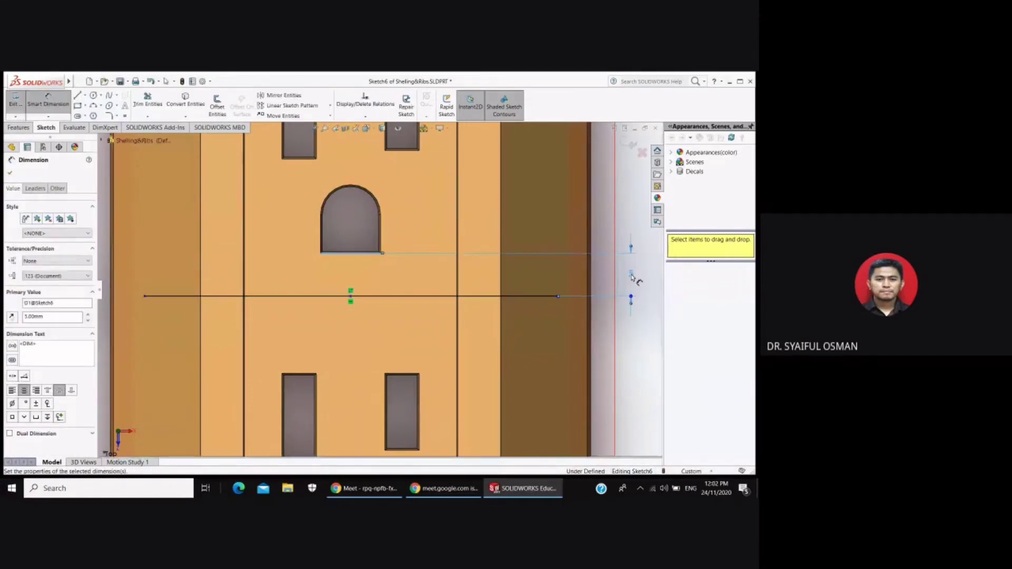
click(520, 350)
- Dimension the lower rib line 5 mm below the lower arch cutout's bottom edge
scroll(520, 350, up, 3)
scroll(384, 413, down, 1)
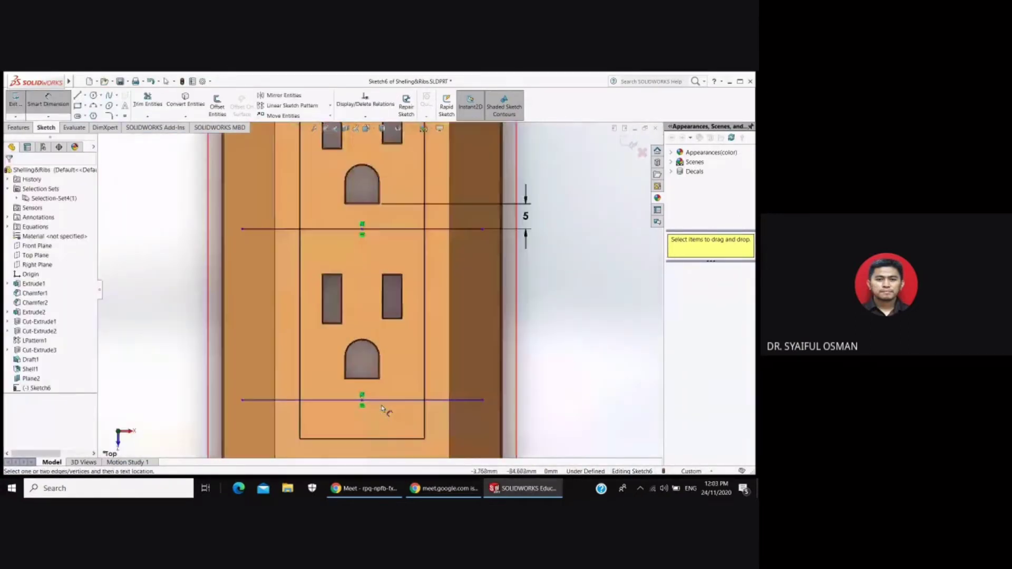
scroll(382, 408, down, 2)
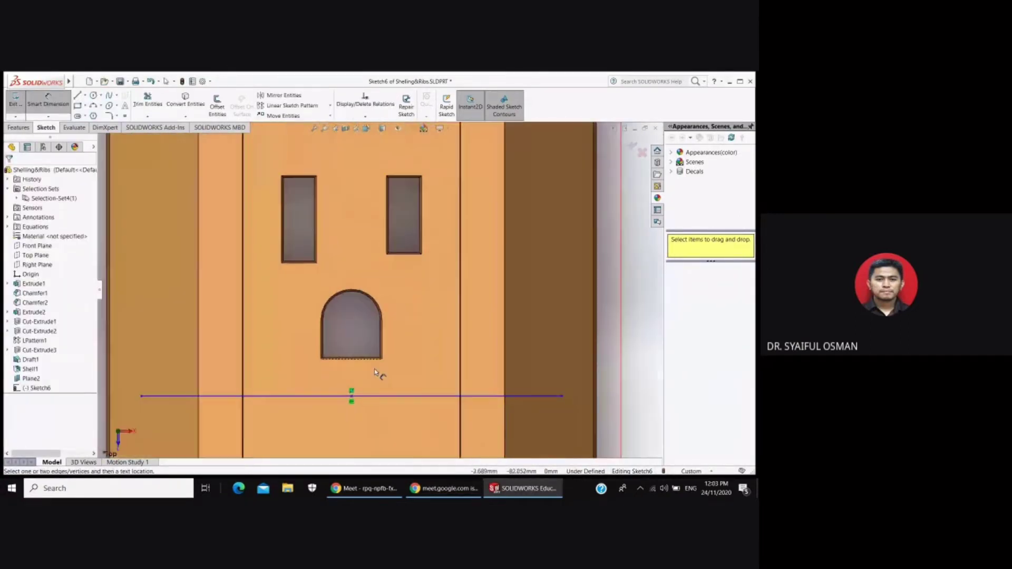
click(377, 396)
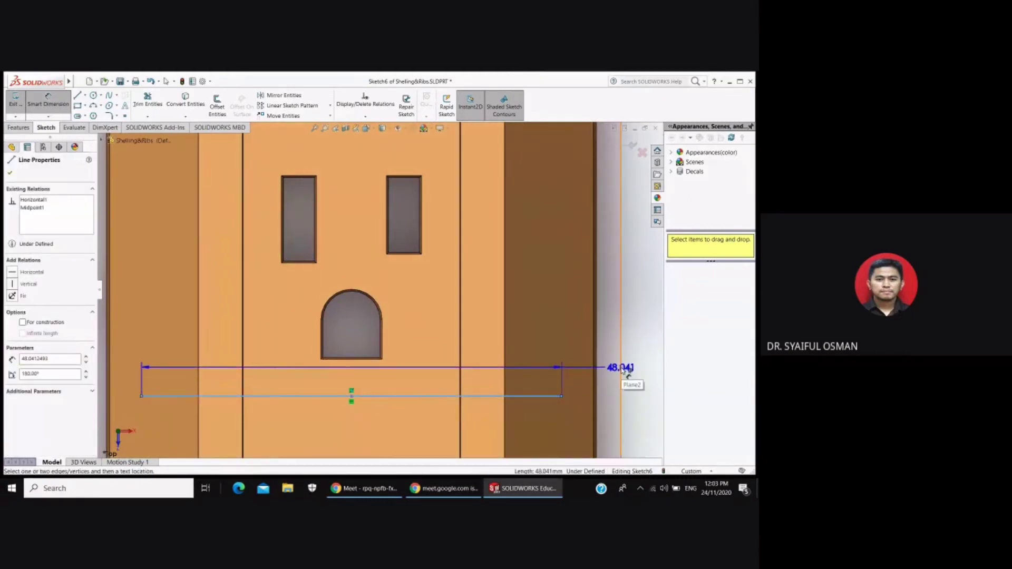
key(Escape)
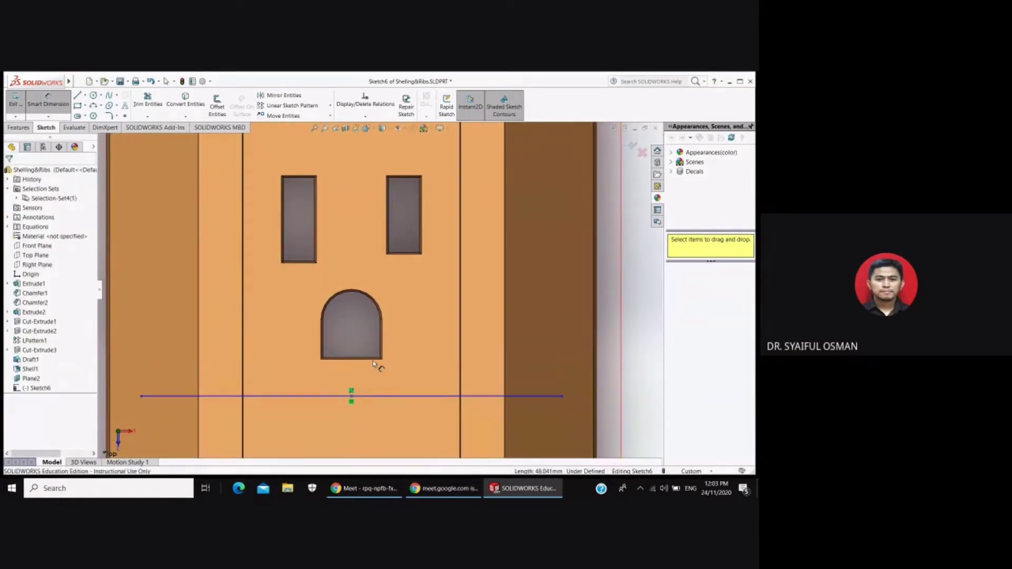
click(372, 359)
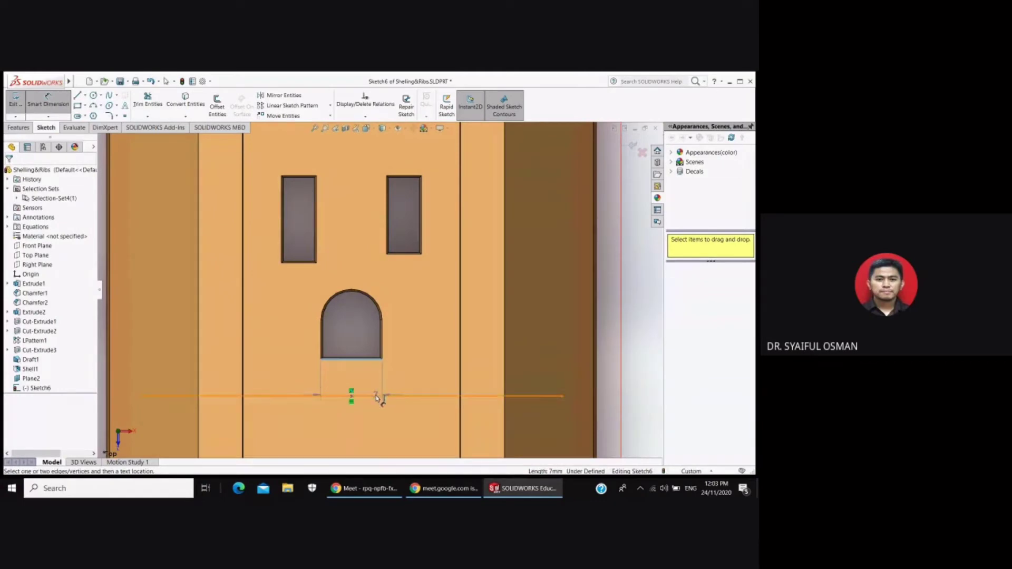
click(378, 397)
click(645, 385)
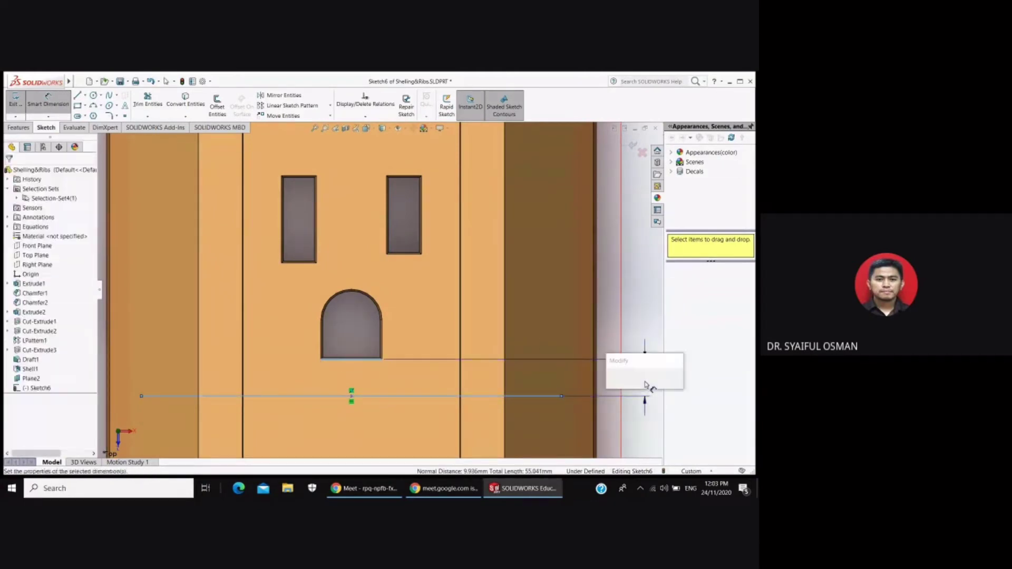
text(5)
key(Return)
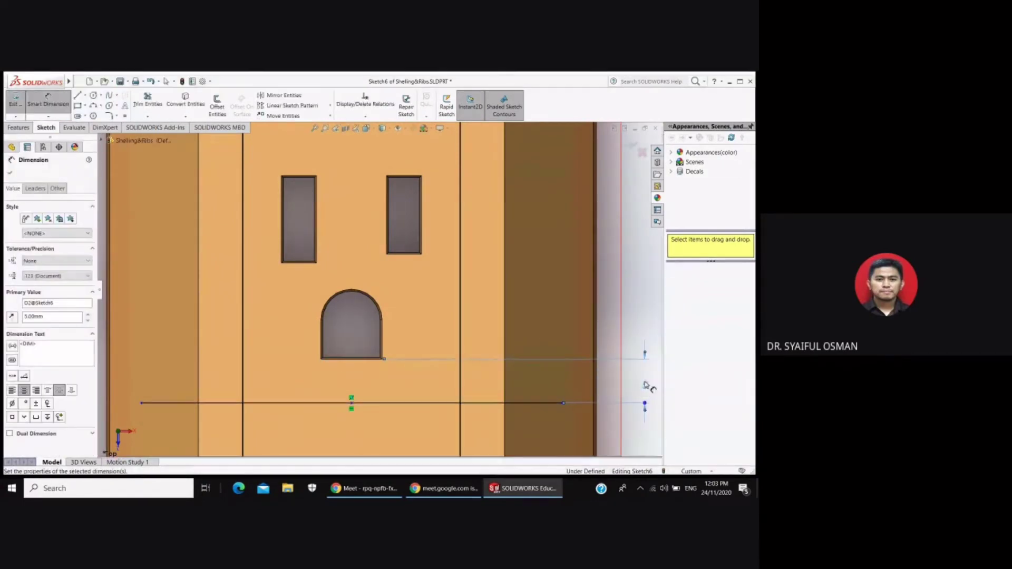
key(Escape)
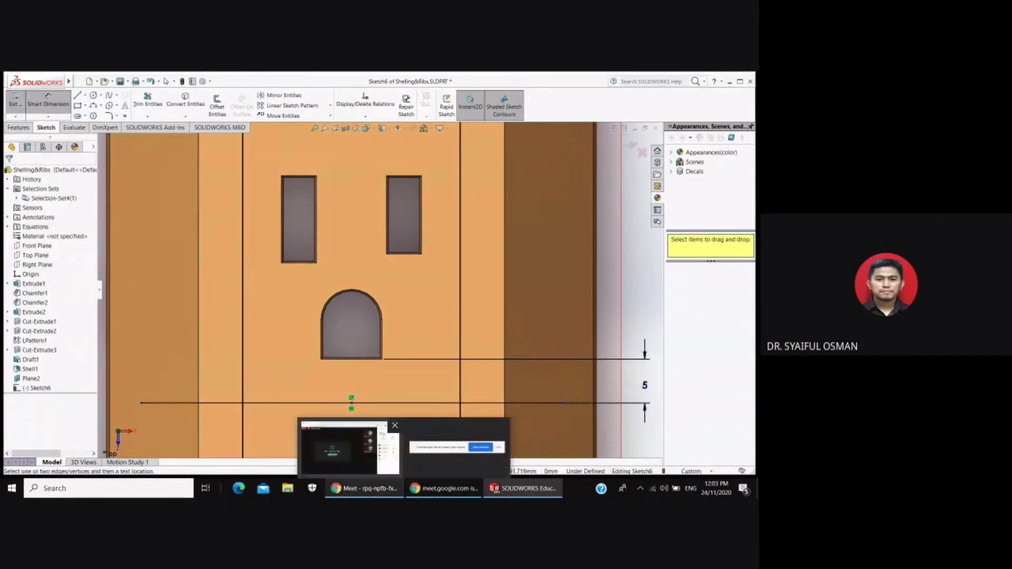
- Admit a waiting participant to the video call and return to the sketch
click(363, 488)
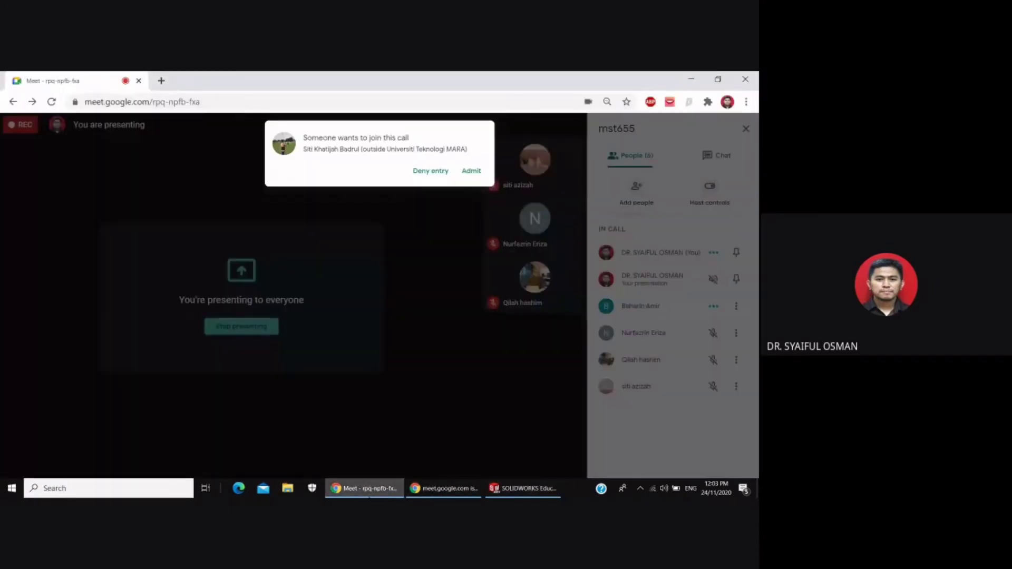
click(473, 172)
click(379, 493)
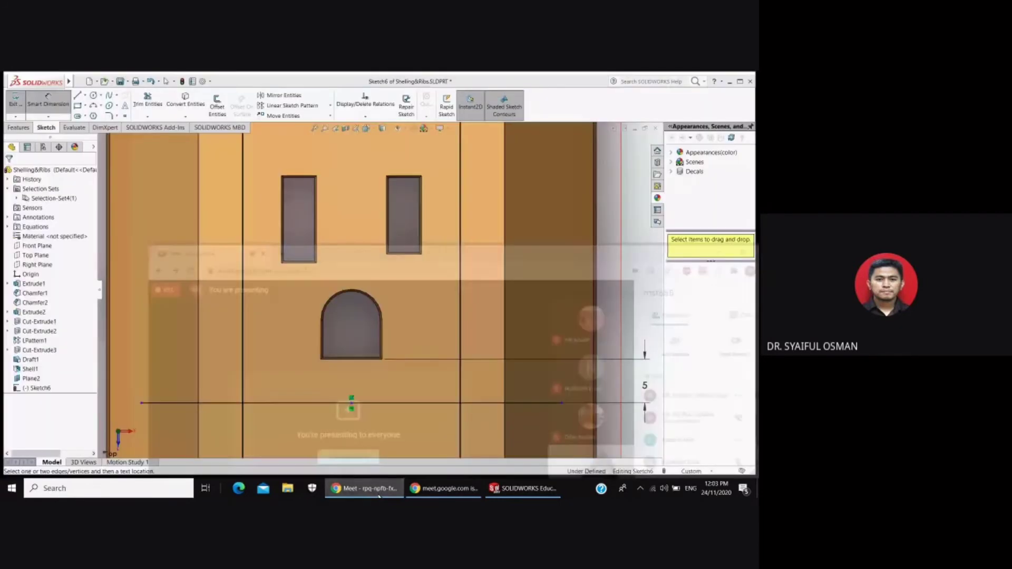
- Orbit and pan to see both rib lines in 3D, then show the Features commands
scroll(517, 397, up, 5)
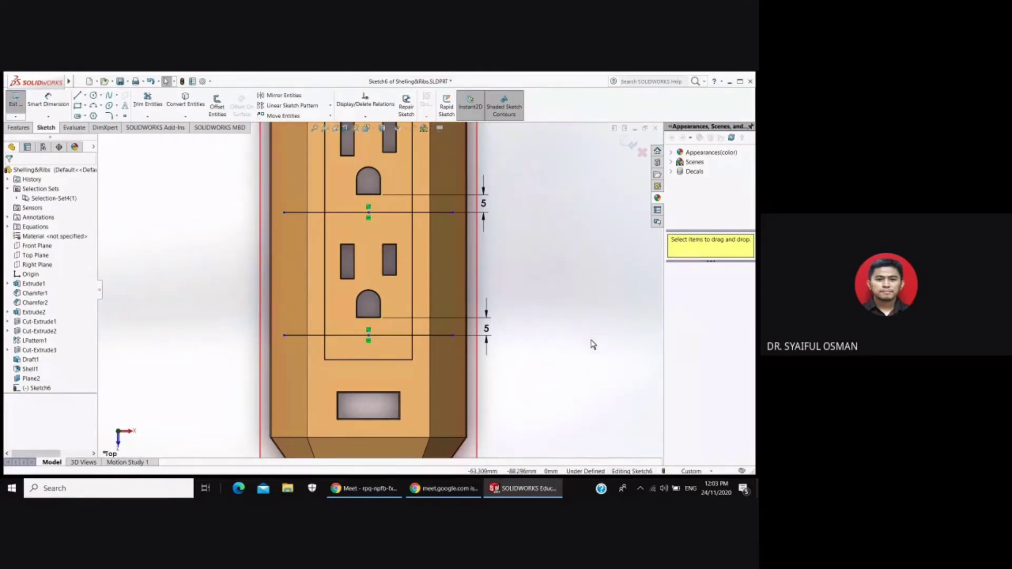
mouse_move(593, 344)
middle_down()
mouse_move(605, 410)
mouse_move(557, 376)
mouse_move(560, 384)
mouse_move(538, 375)
mouse_move(407, 107)
mouse_move(429, 395)
mouse_move(418, 368)
middle_up()
scroll(418, 354, down, 3)
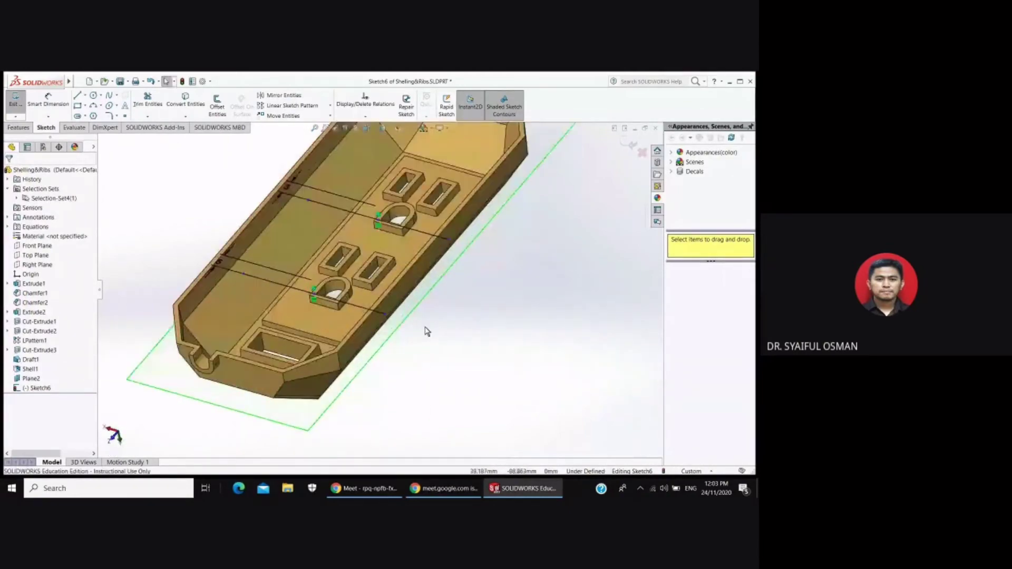
scroll(428, 330, up, 3)
scroll(427, 274, up, 1)
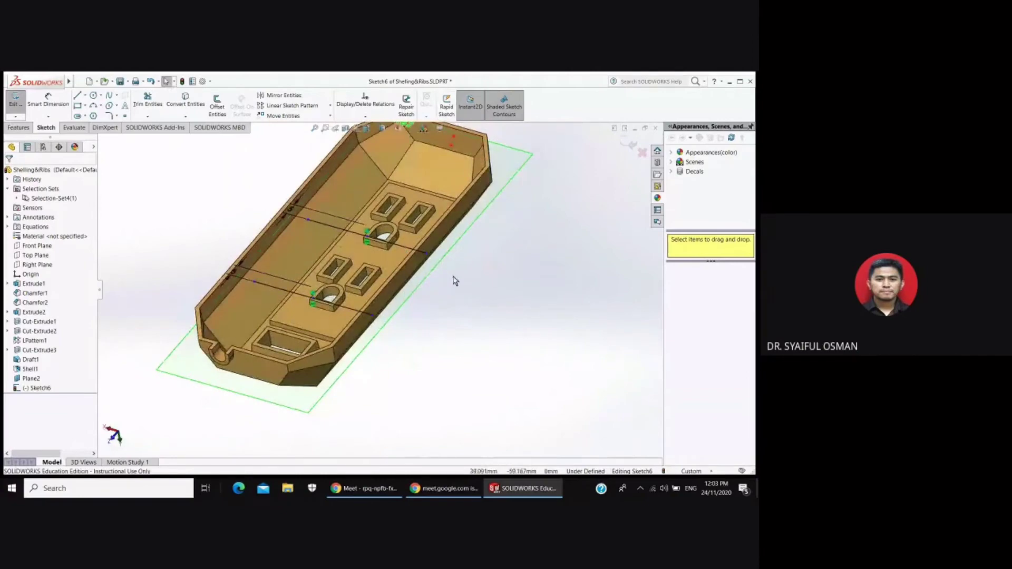
key(ctrl+Down)
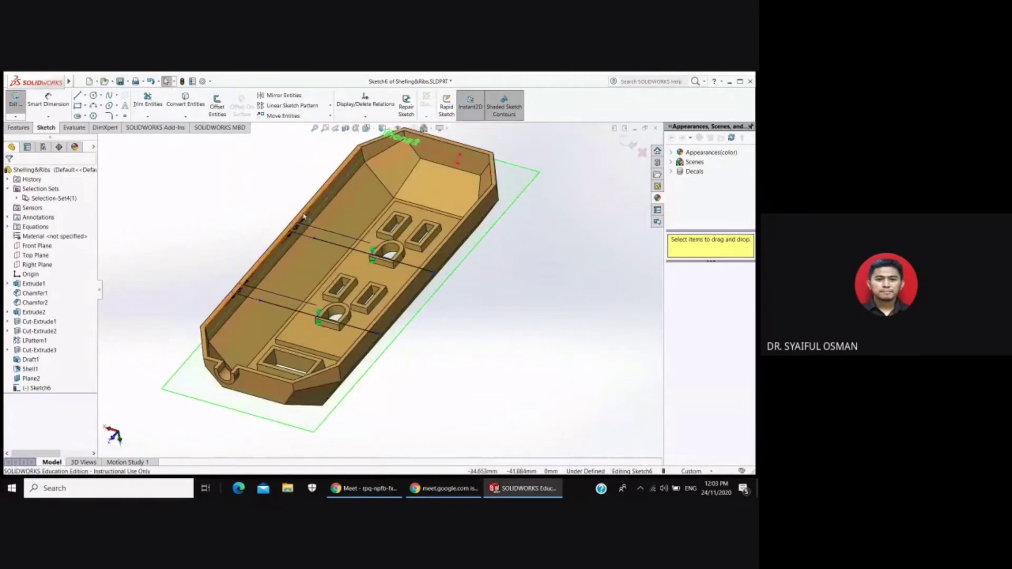
click(15, 129)
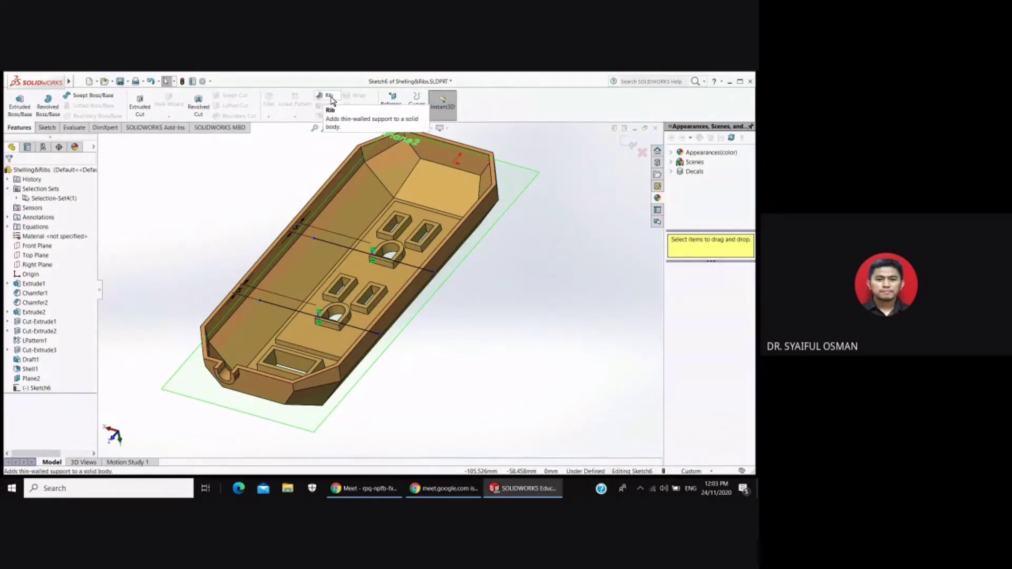
- Start a Rib on Sketch6's lines: 1.5 mm thick, 3° outward draft, Linear type
click(329, 97)
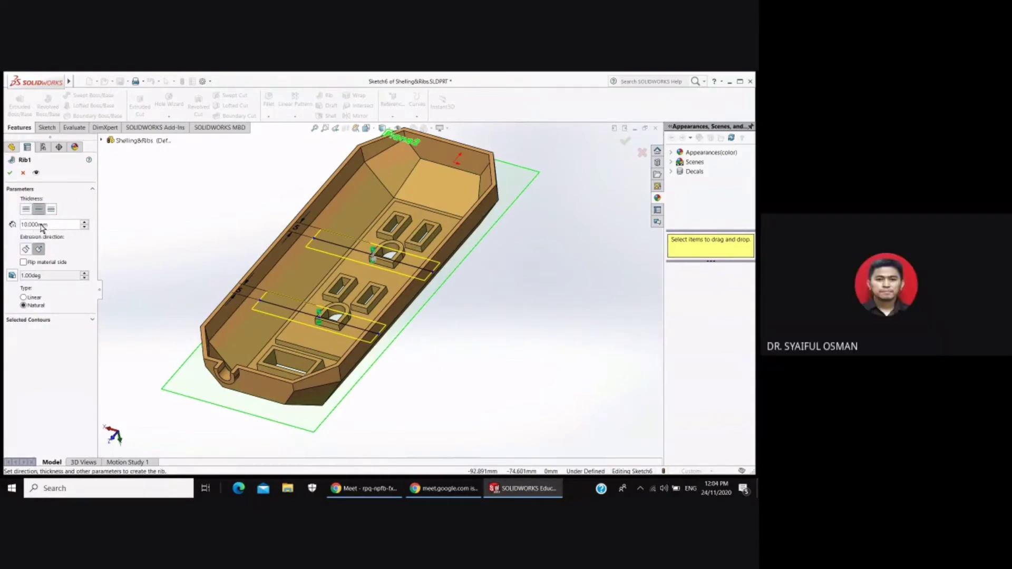
click(38, 224)
key(BackSpace)
key(BackSpace)
key(BackSpace)
text(.5)
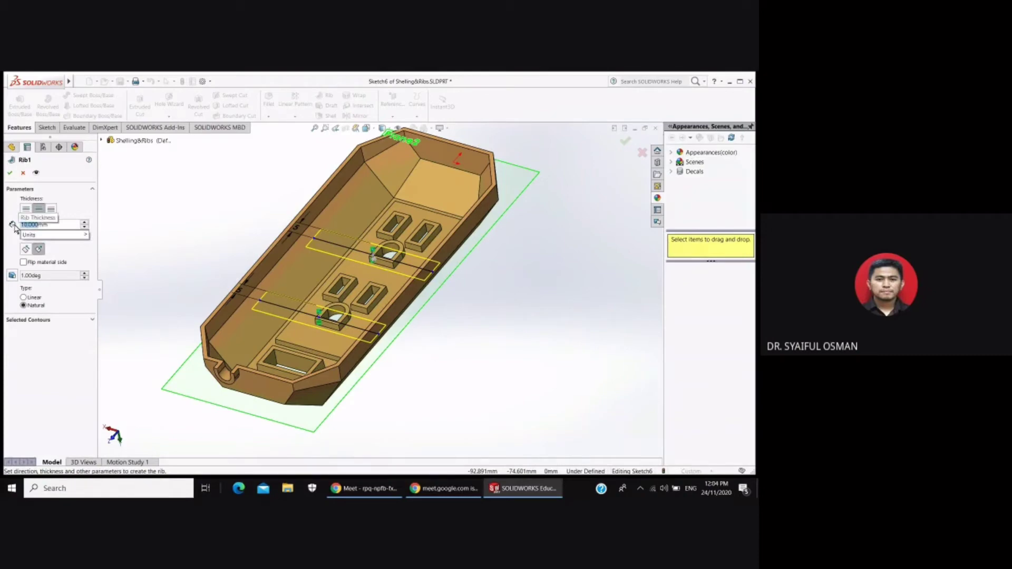
key(Return)
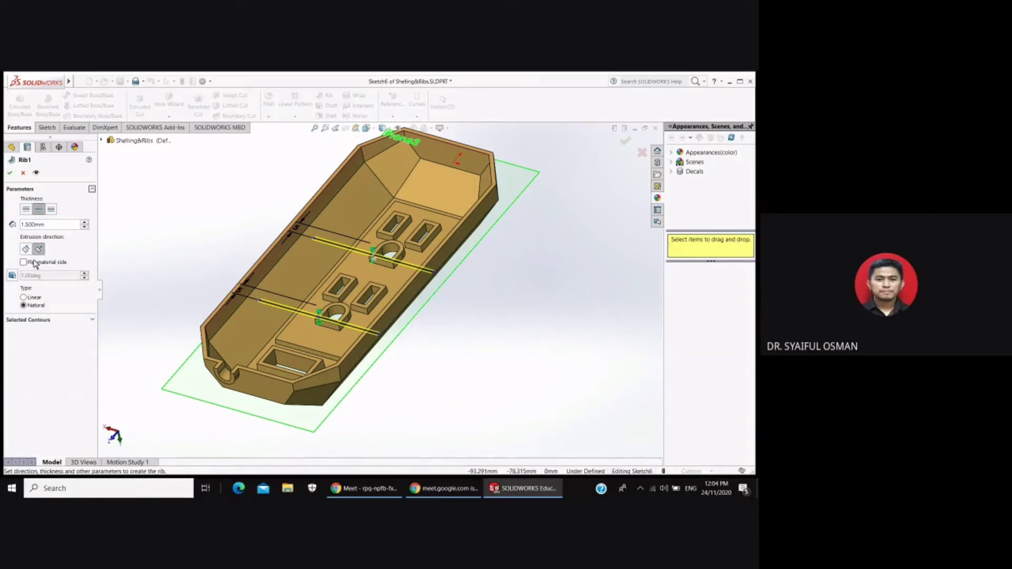
click(12, 275)
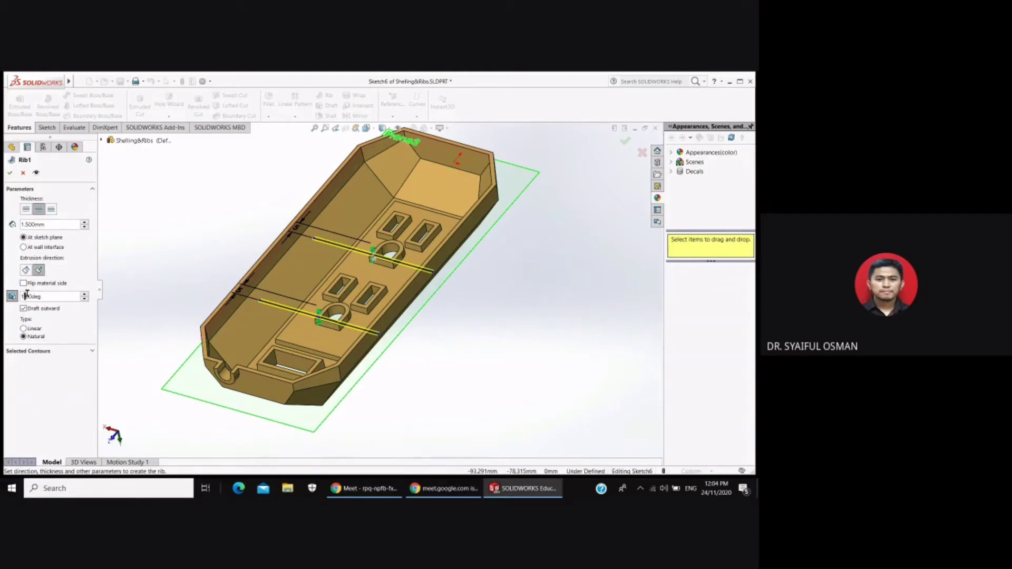
key(BackSpace)
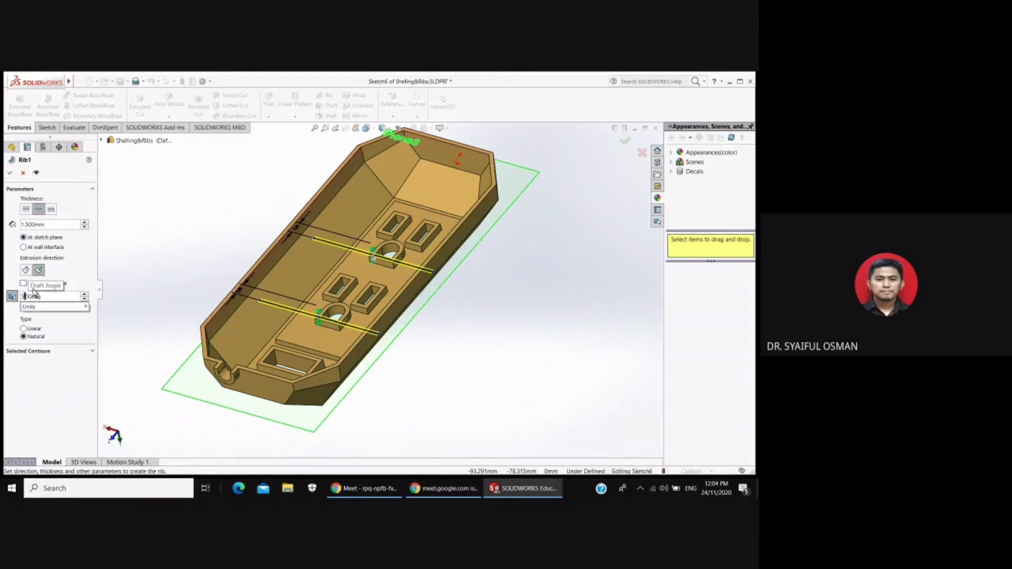
text(3)
key(Return)
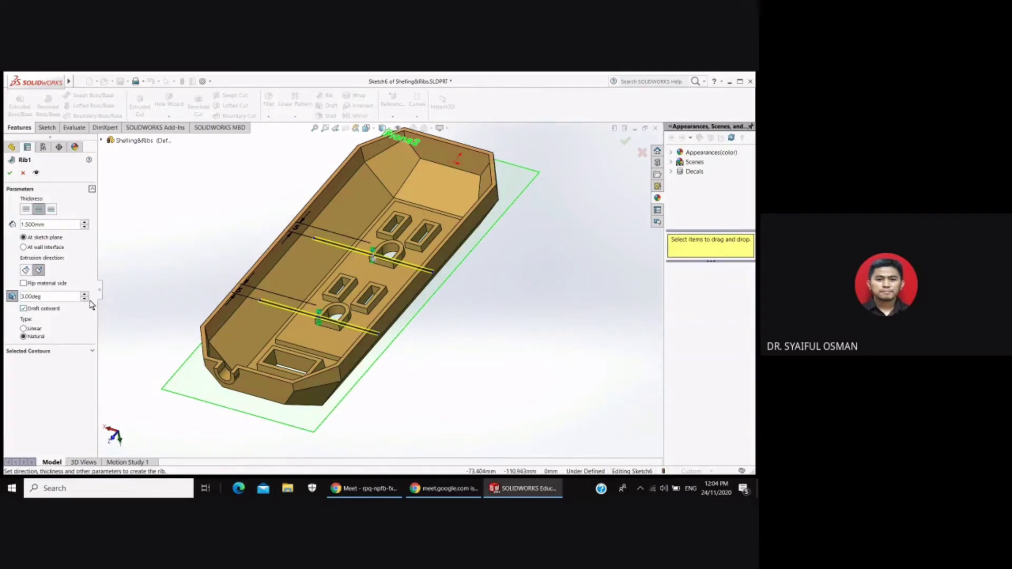
click(23, 329)
- Create Rib1 and orbit the housing to inspect the two new ribs
click(10, 174)
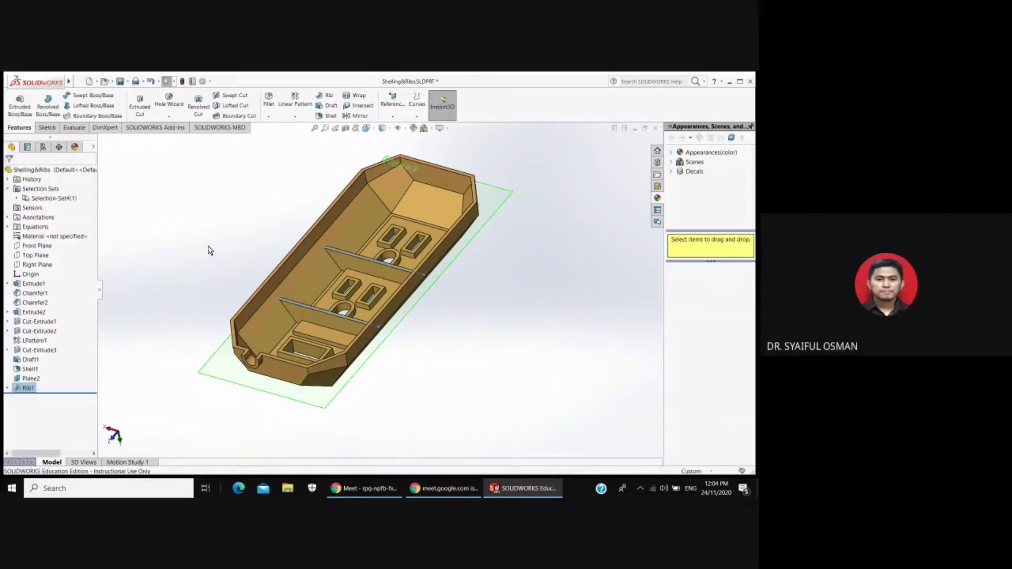
middle_drag(209, 251, 232, 240)
scroll(455, 331, down, 2)
scroll(456, 331, down, 2)
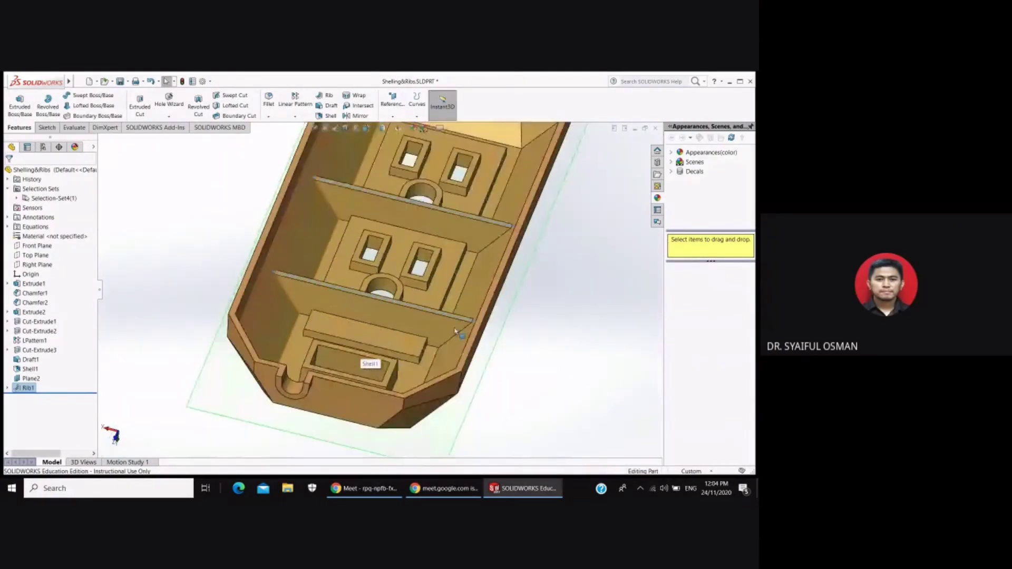
mouse_move(545, 334)
middle_down()
mouse_move(542, 375)
mouse_move(538, 318)
mouse_move(561, 309)
mouse_move(515, 352)
middle_up()
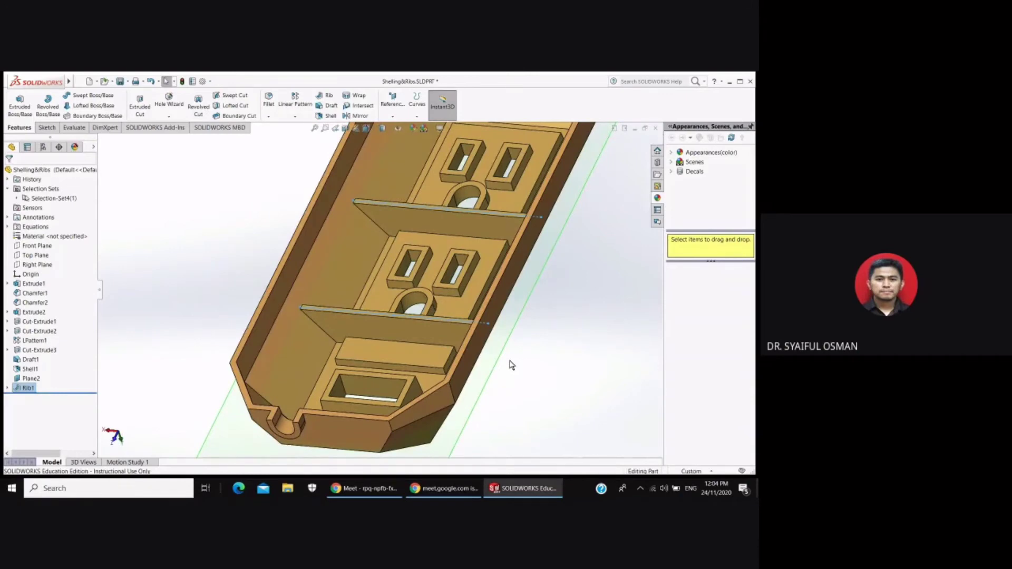
- Snap to the isometric view and hide Plane2
key(ctrl+7)
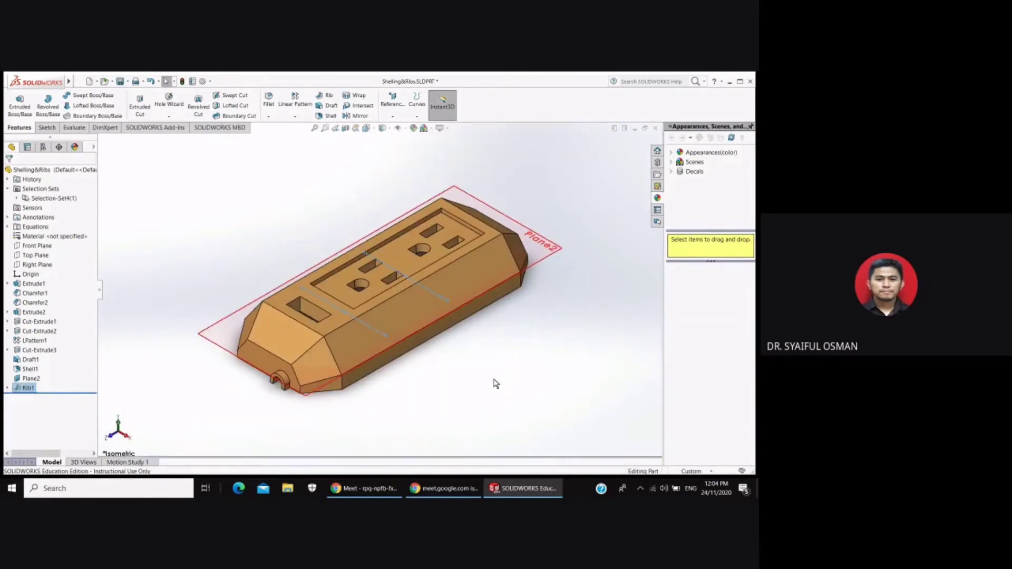
click(542, 260)
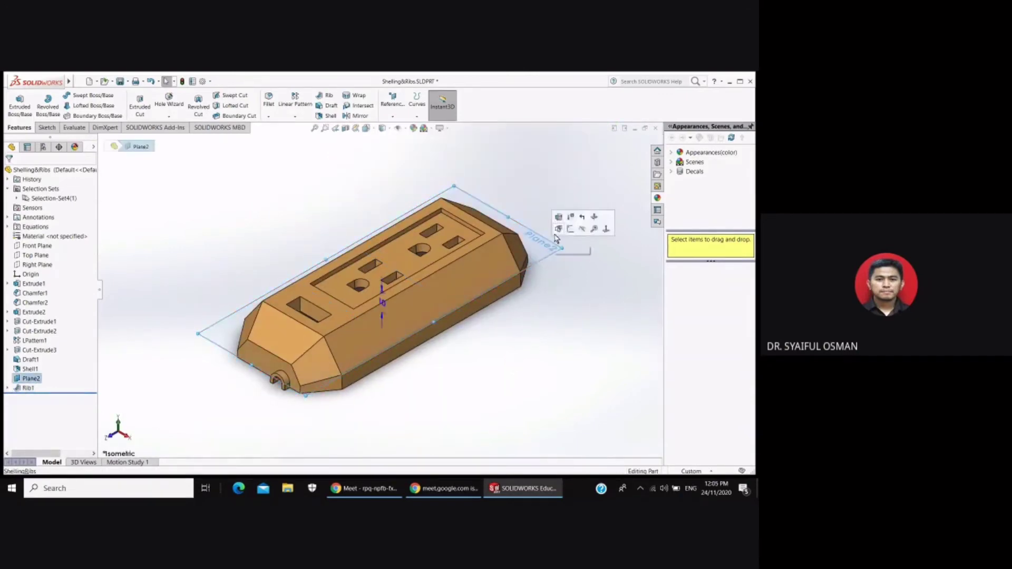
click(587, 232)
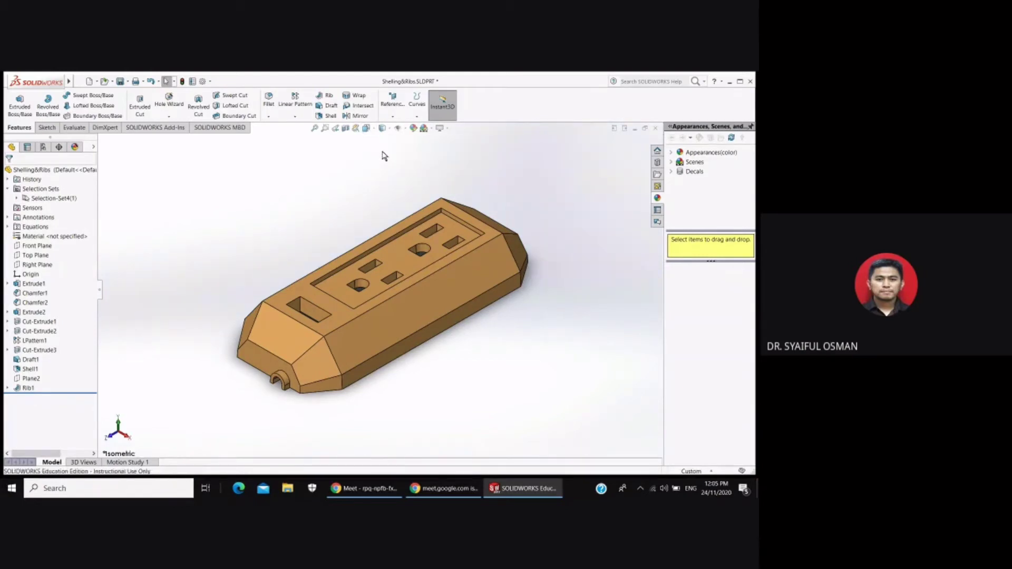
- Show the housing from the Right view, fitted, in Hidden Lines Visible style
key(space)
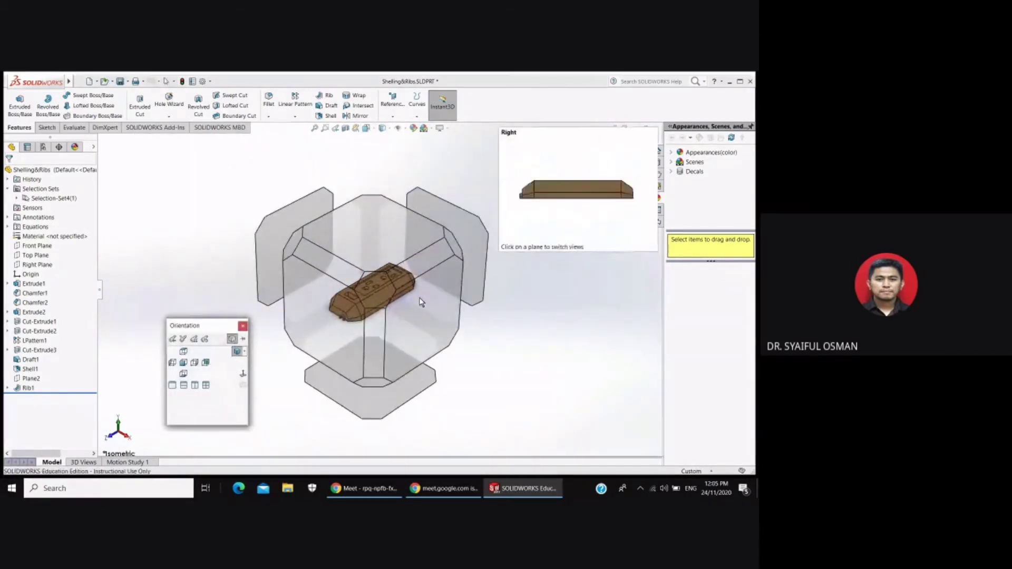
click(421, 300)
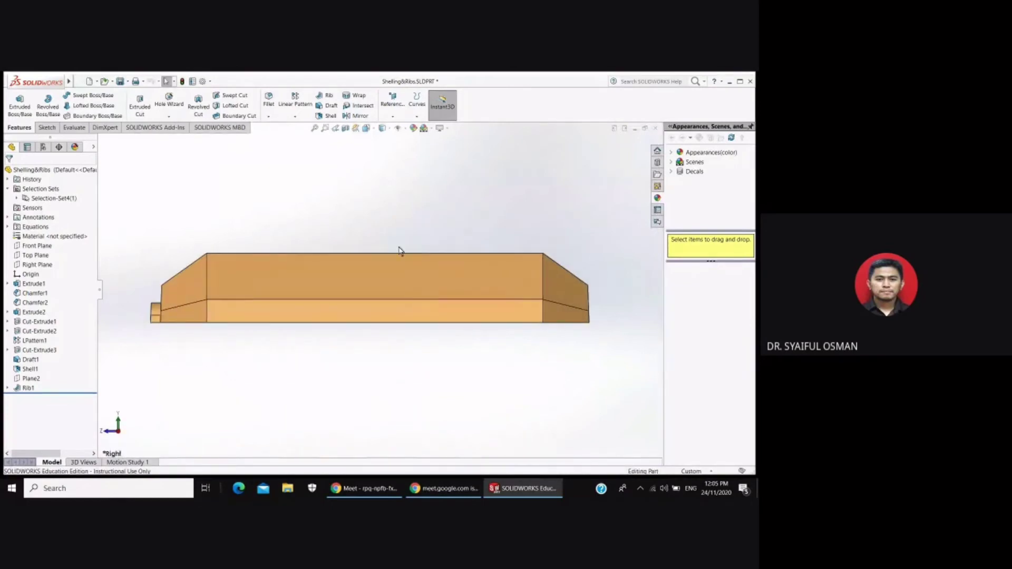
click(368, 128)
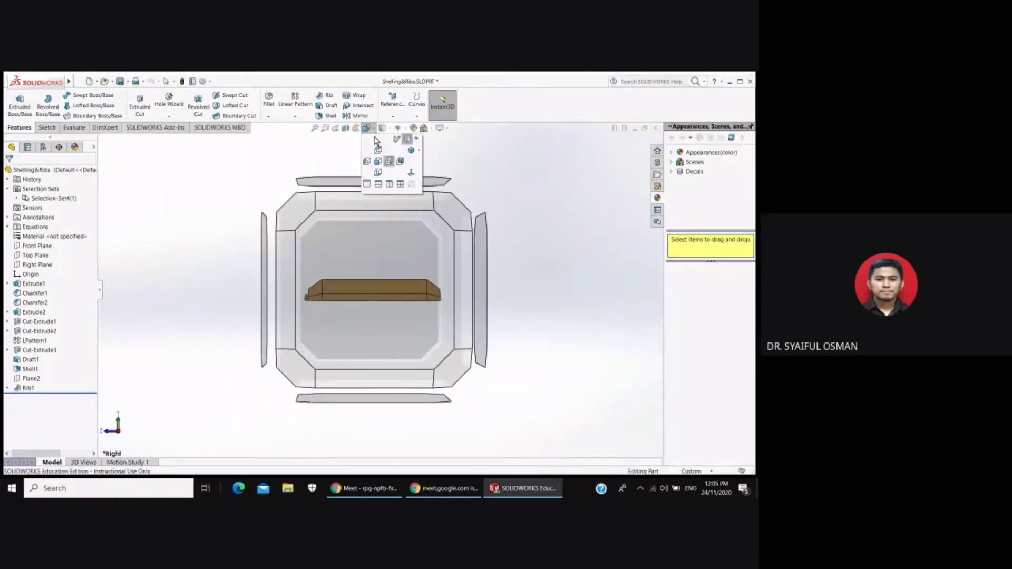
click(388, 147)
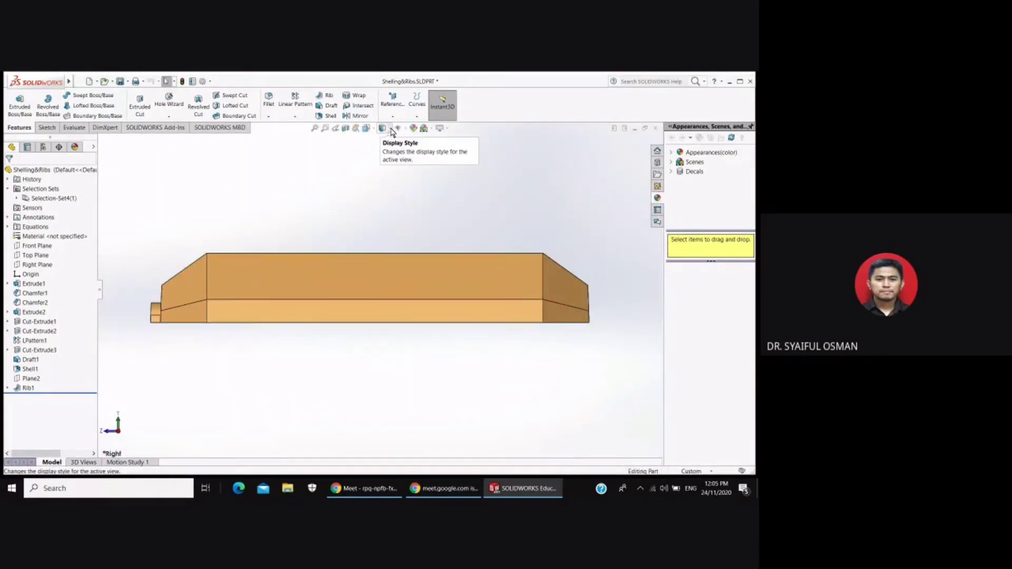
click(391, 130)
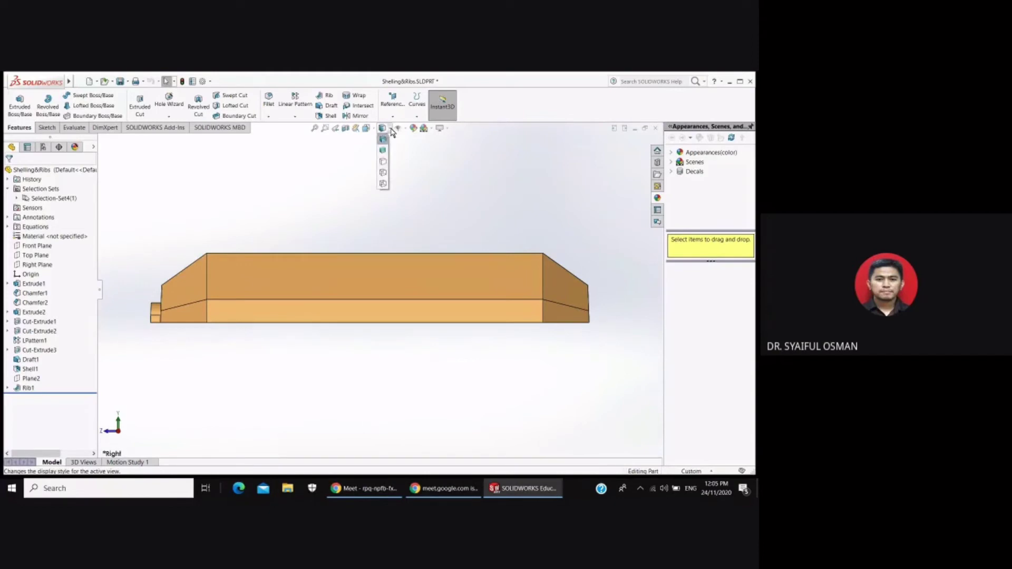
click(382, 175)
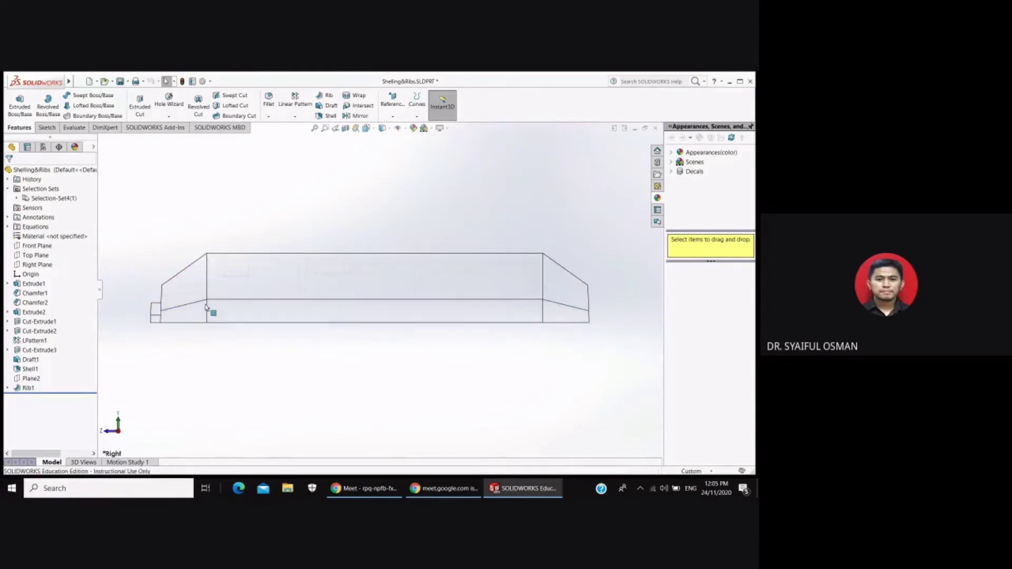
- Zoom around the housing's left end and select Right Plane
scroll(211, 310, down, 2)
scroll(280, 281, down, 3)
scroll(320, 275, up, 1)
scroll(353, 275, down, 3)
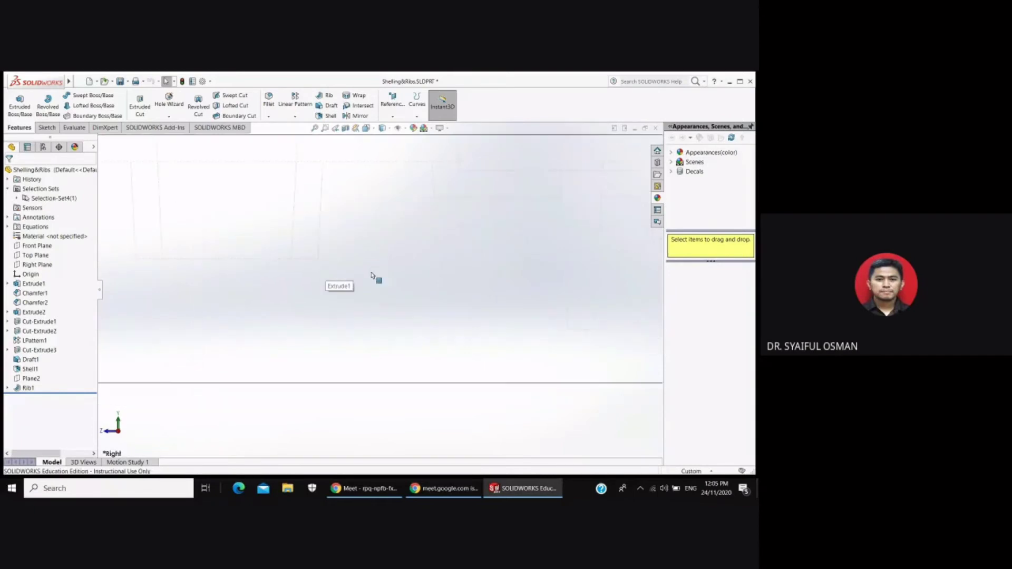
scroll(385, 276, up, 2)
scroll(393, 276, up, 2)
scroll(411, 316, up, 1)
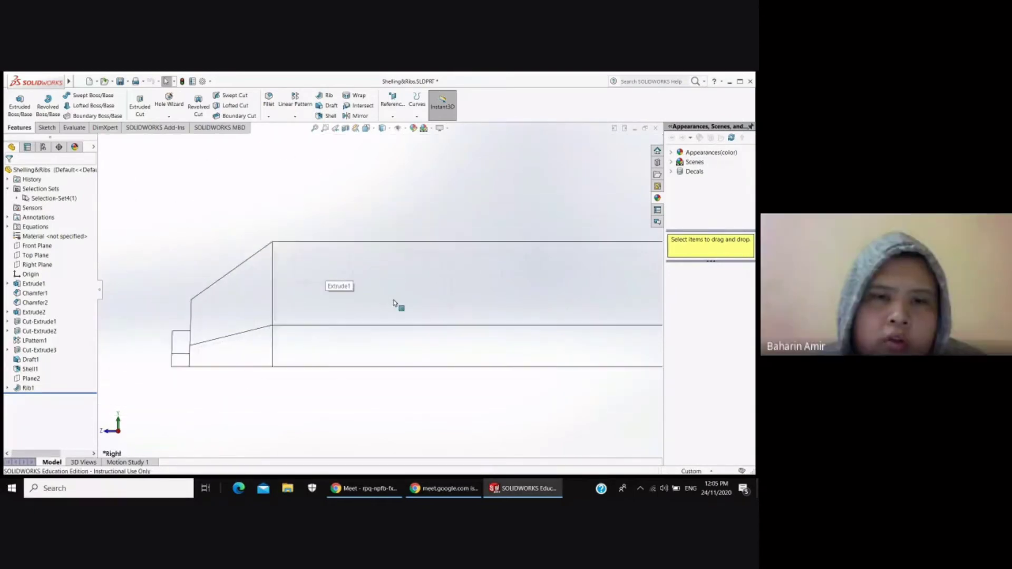
scroll(398, 306, down, 1)
scroll(436, 342, down, 2)
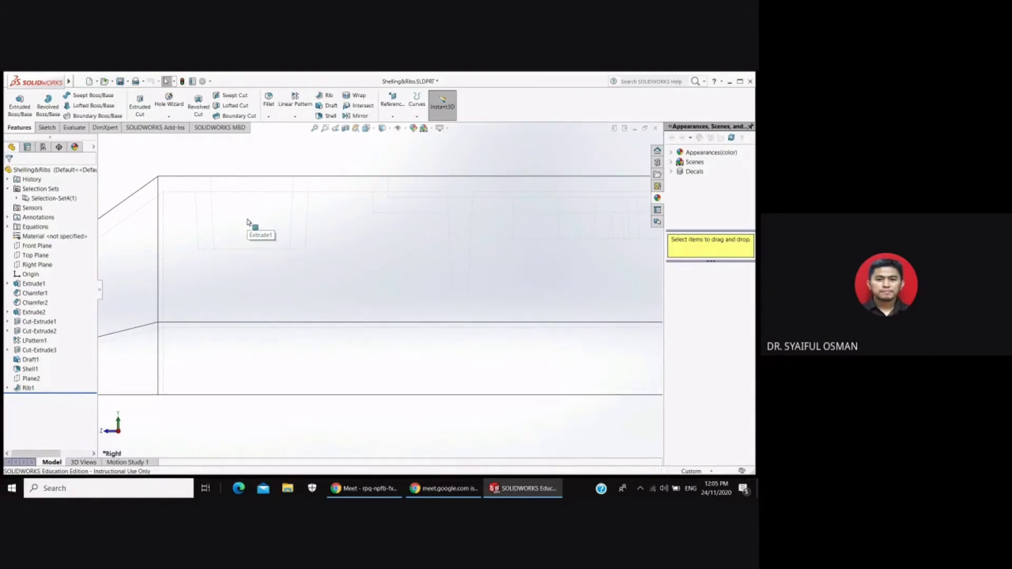
key(z)
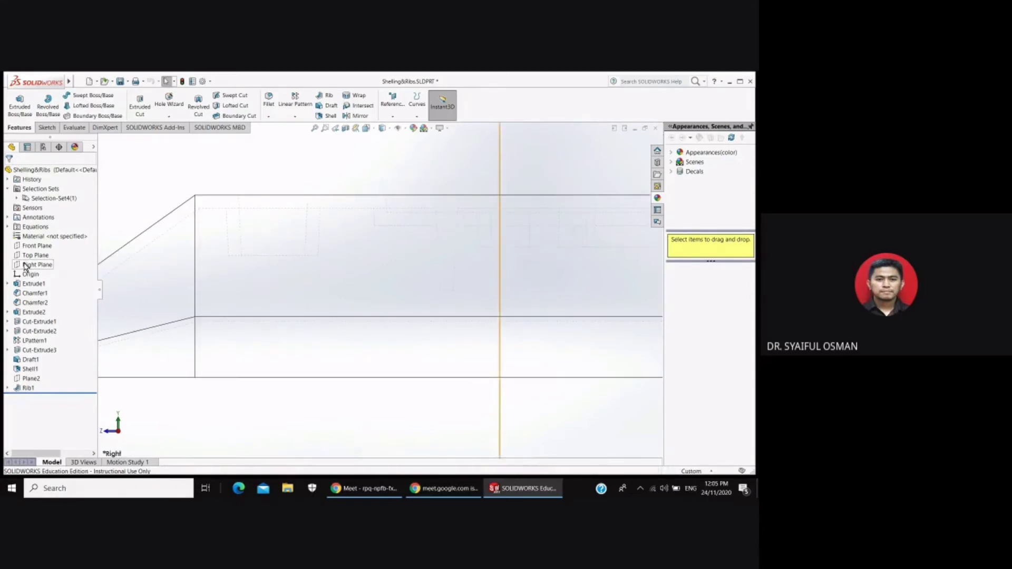
click(25, 266)
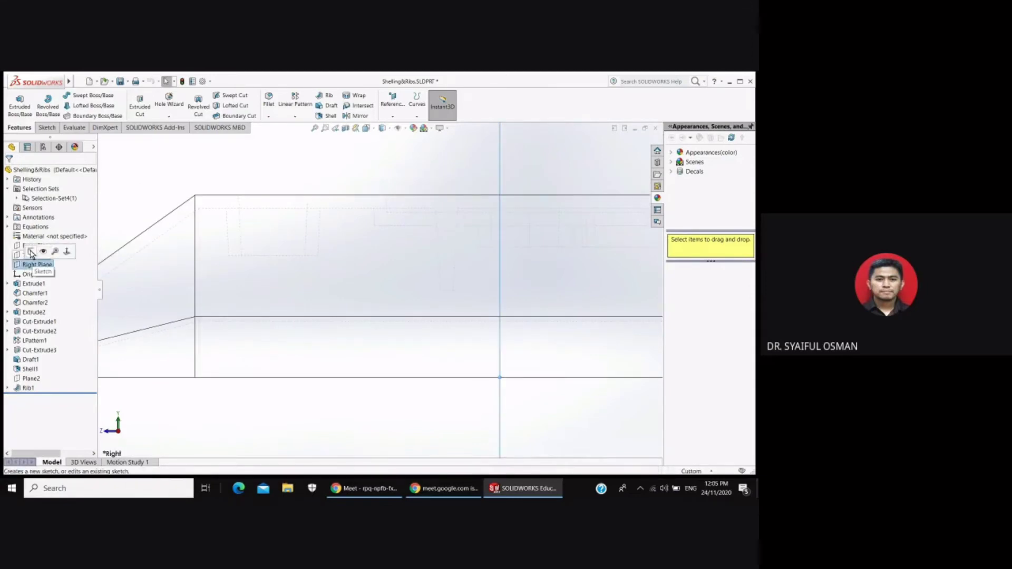
- Start a sketch on Right Plane and draw one horizontal line inside the housing
click(31, 253)
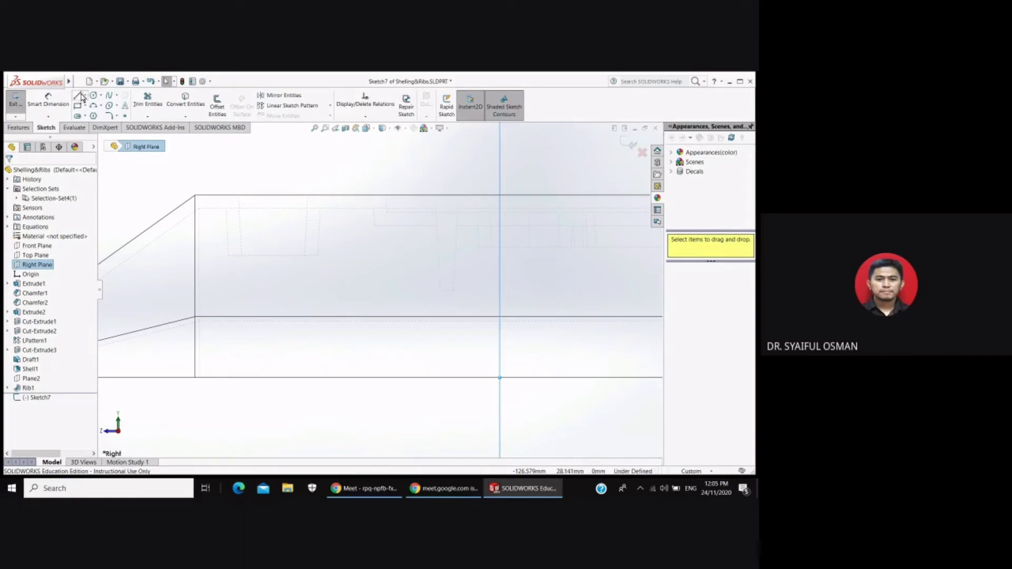
click(79, 96)
scroll(337, 267, down, 2)
scroll(330, 259, down, 2)
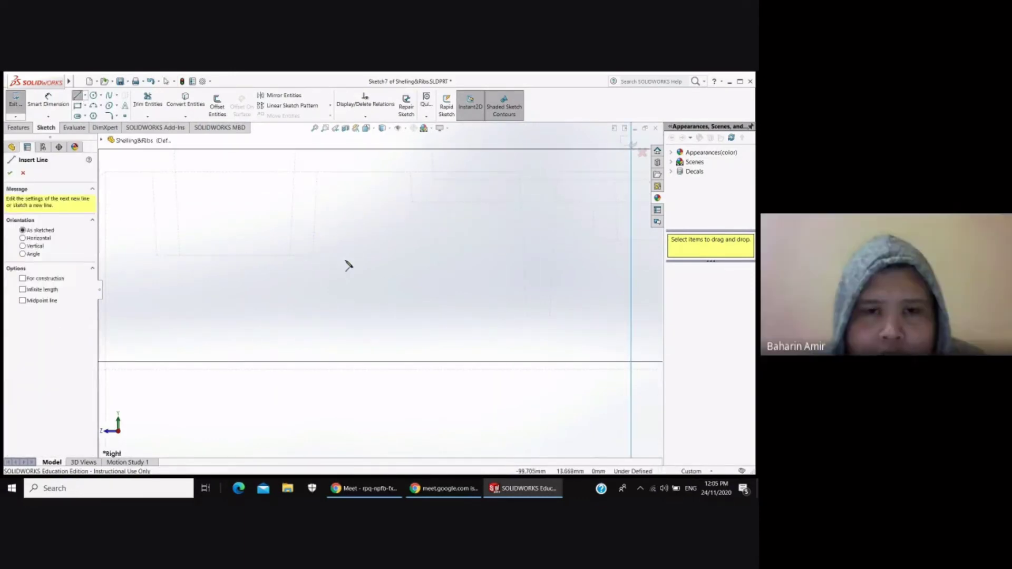
scroll(348, 266, up, 3)
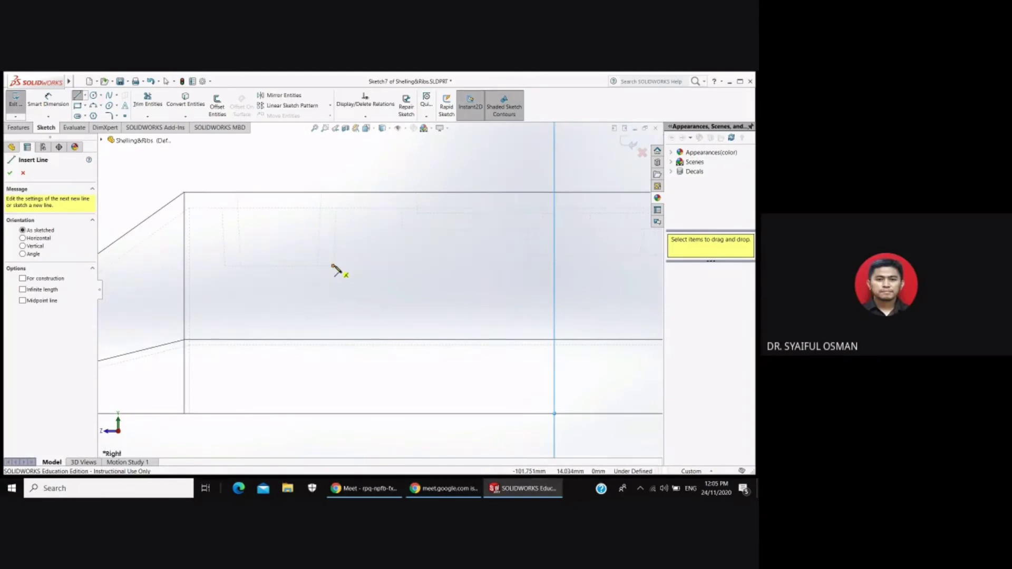
click(333, 267)
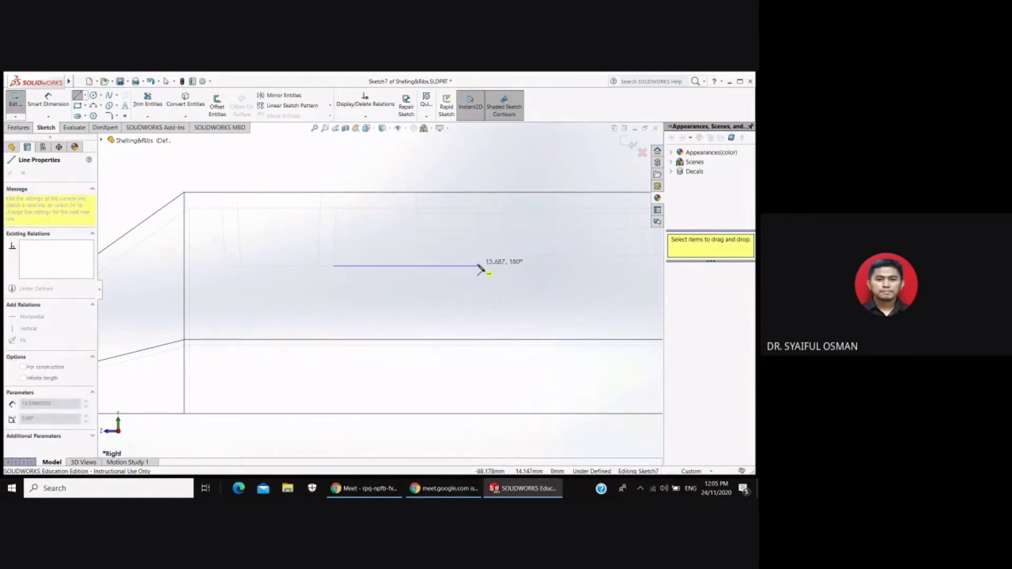
click(481, 266)
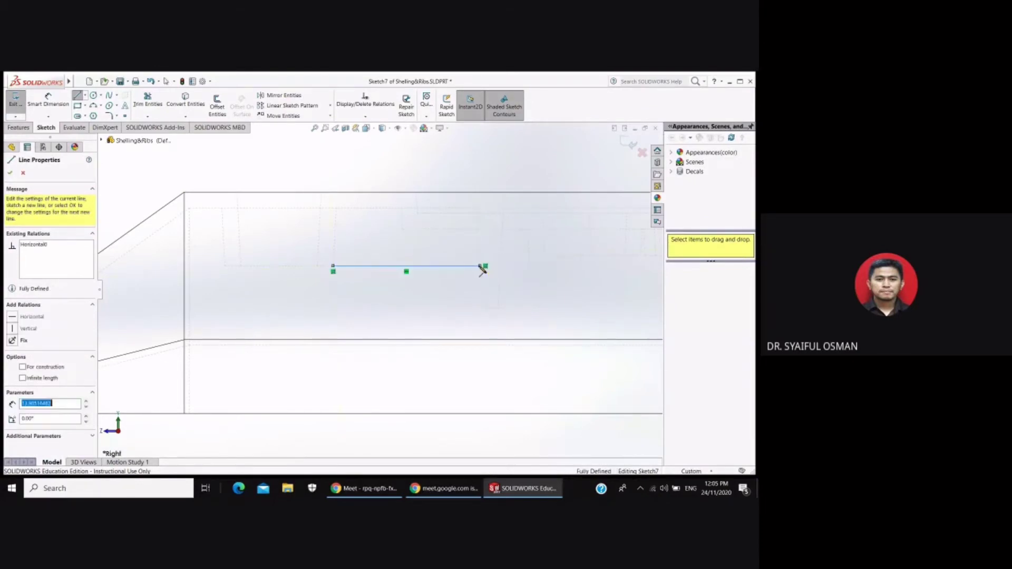
right_click(482, 268)
click(498, 273)
- Zoom and orbit the part into a tilted 3D view
scroll(480, 270, up, 2)
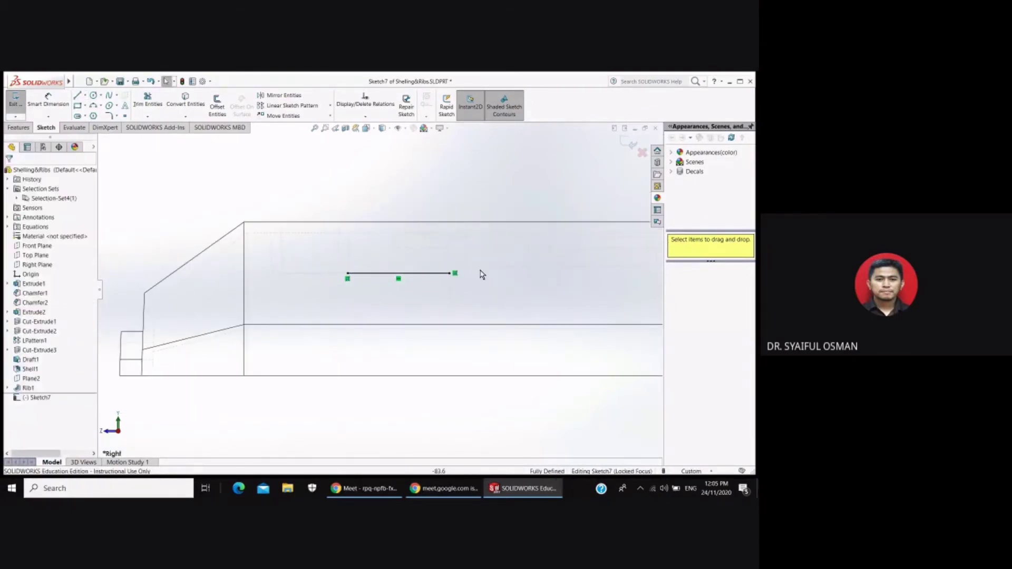
scroll(482, 302, up, 2)
scroll(476, 305, up, 1)
scroll(476, 305, up, 1)
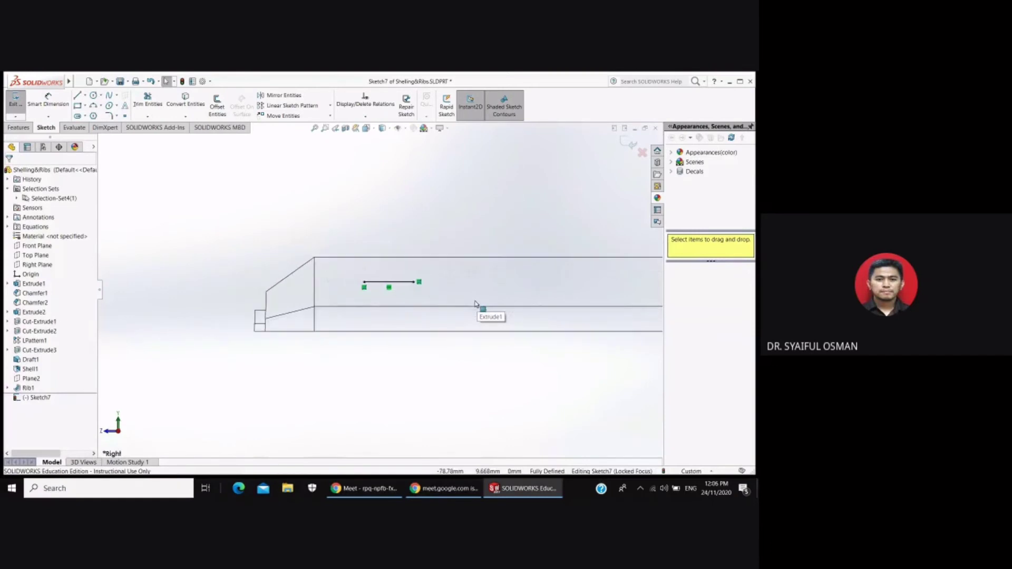
scroll(475, 317, up, 1)
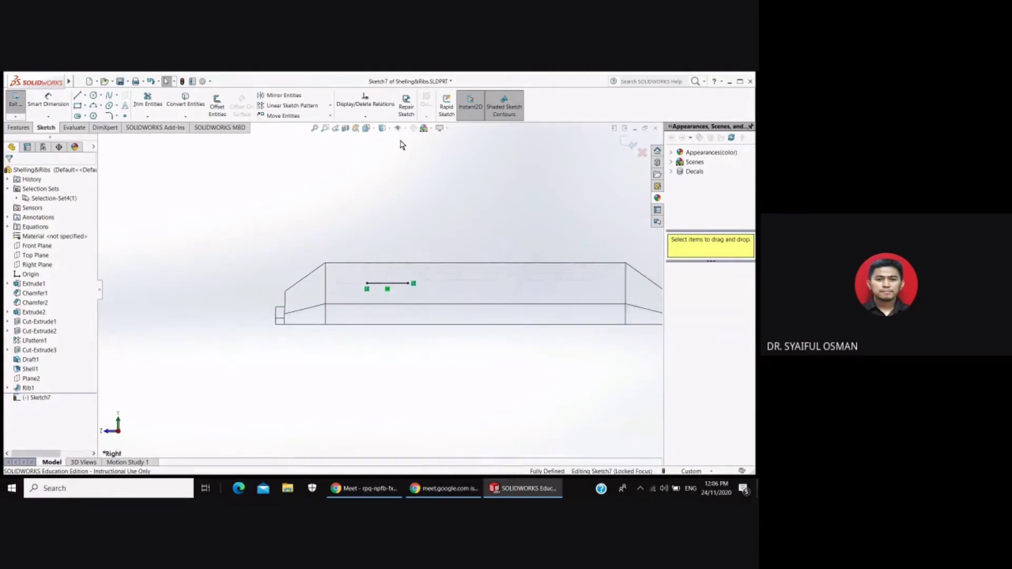
mouse_move(502, 370)
middle_down()
mouse_move(472, 374)
mouse_move(420, 343)
middle_up()
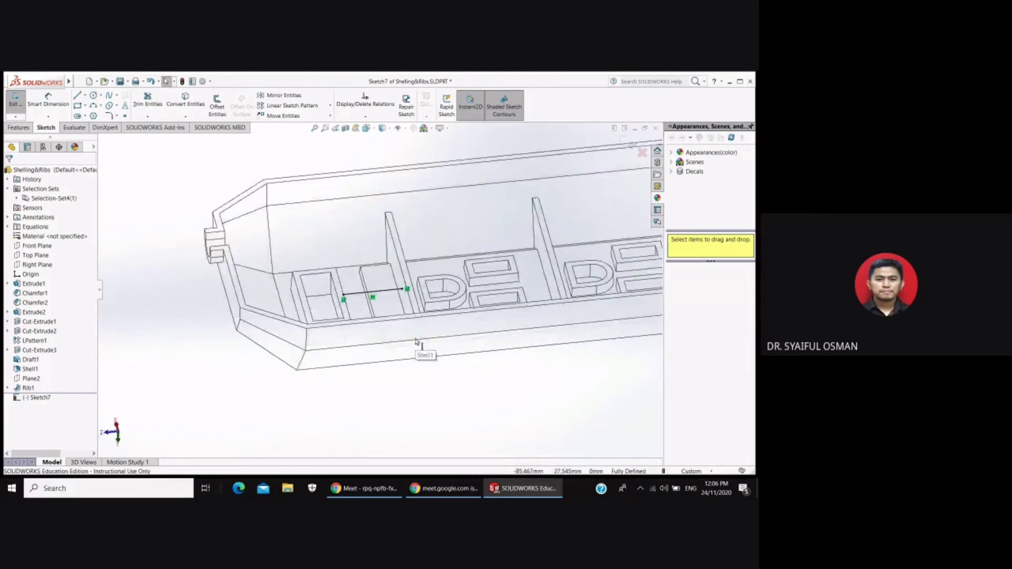
- Build Rib2 from Sketch7's line with a 3° draft, extruded normal to the sketch
click(19, 128)
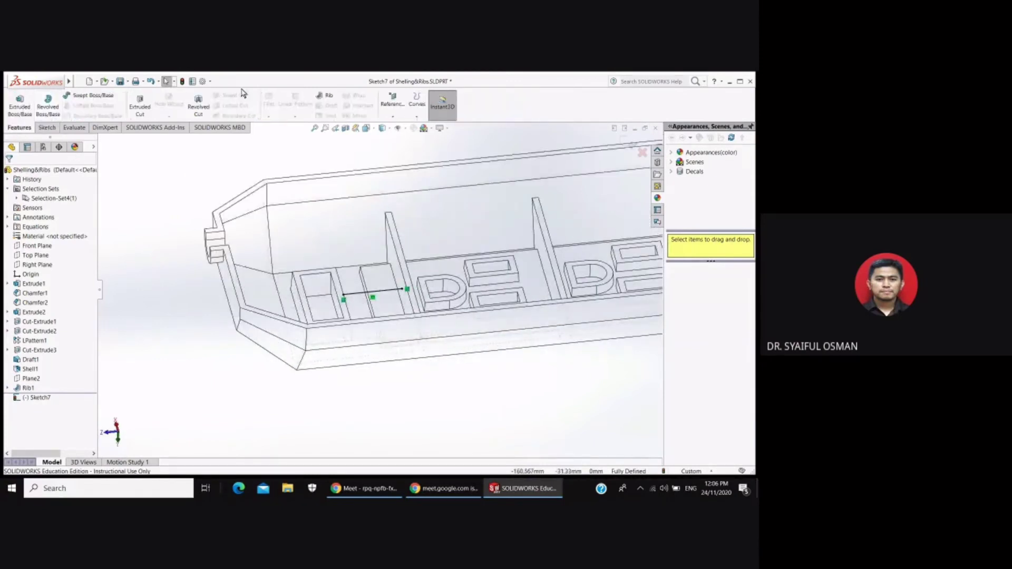
click(321, 97)
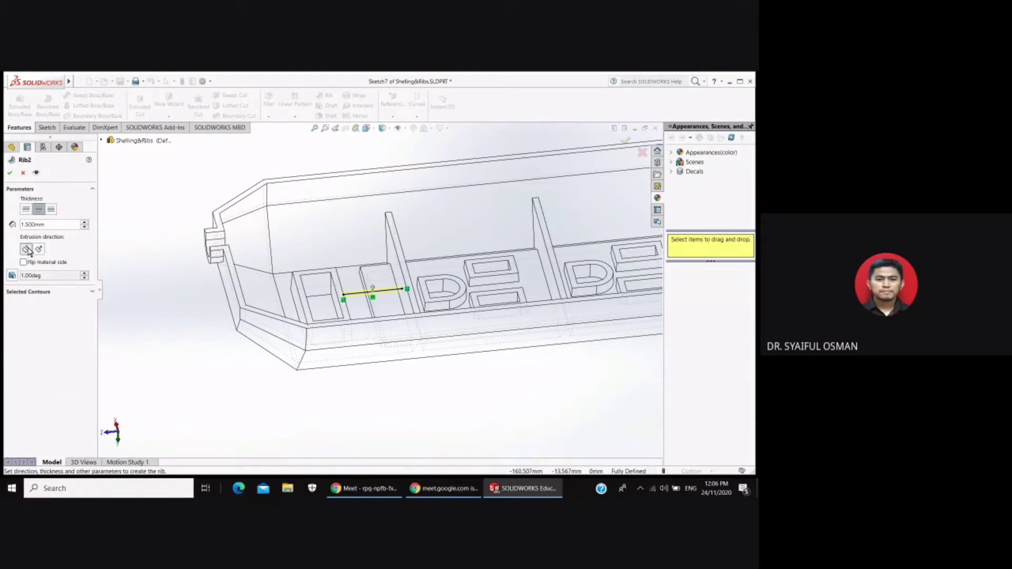
click(12, 275)
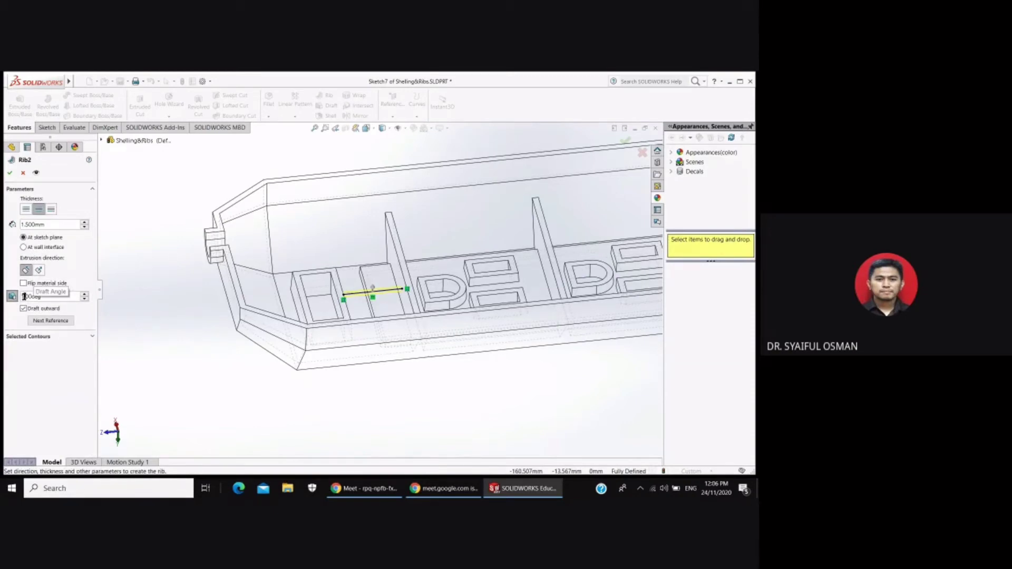
double_click(24, 297)
text(3)
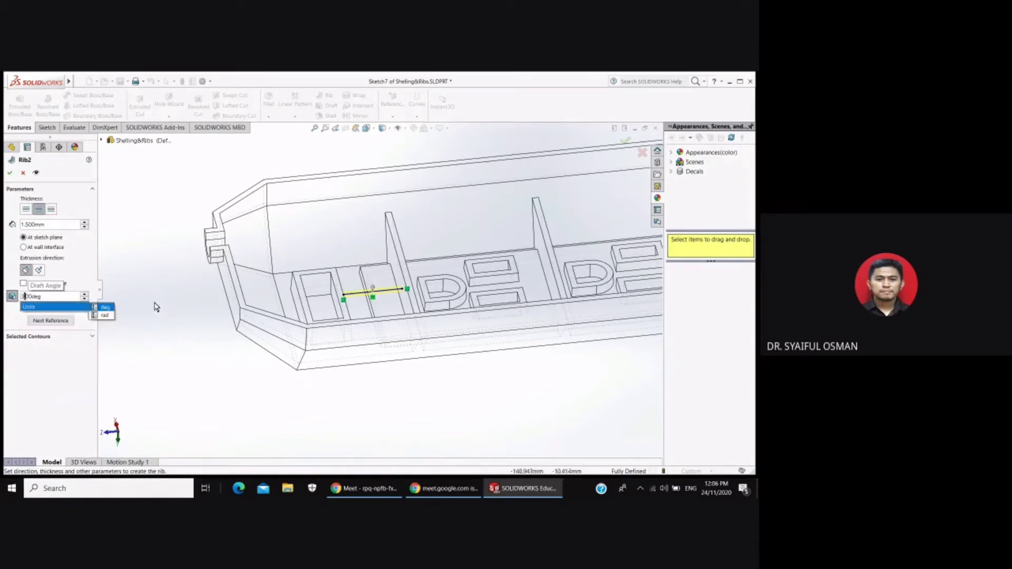
key(Return)
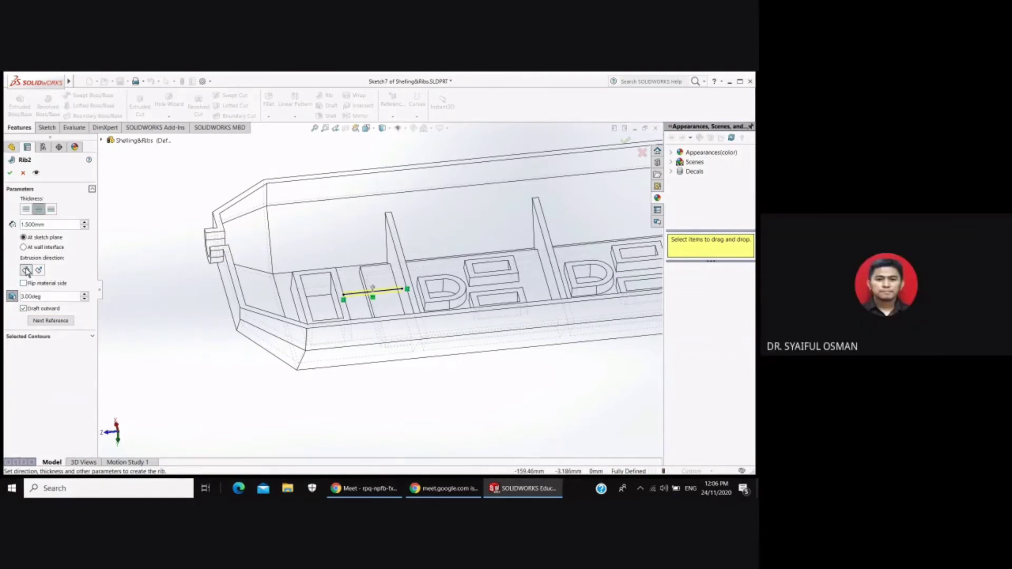
click(28, 270)
click(39, 270)
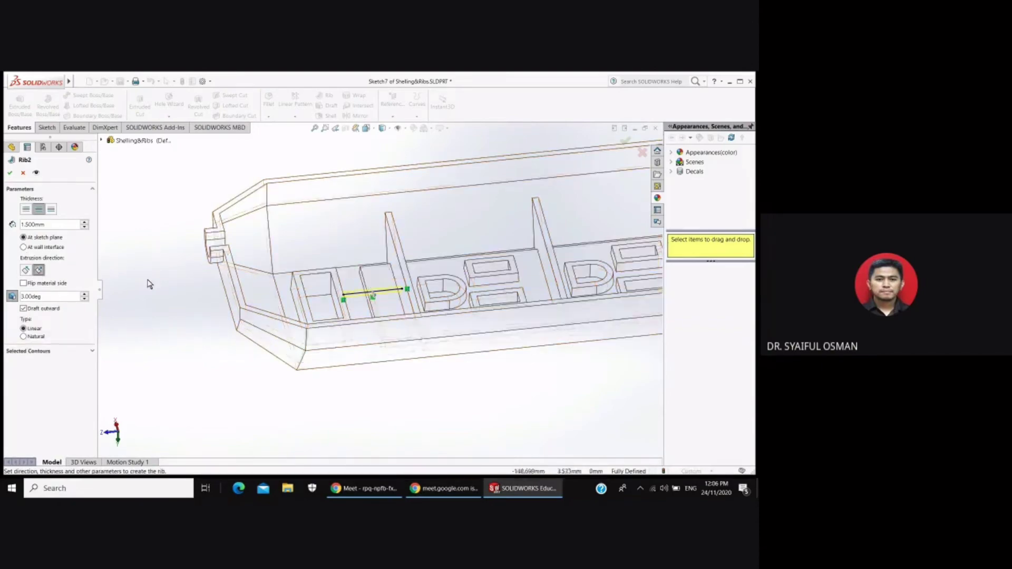
middle_drag(146, 266, 153, 293)
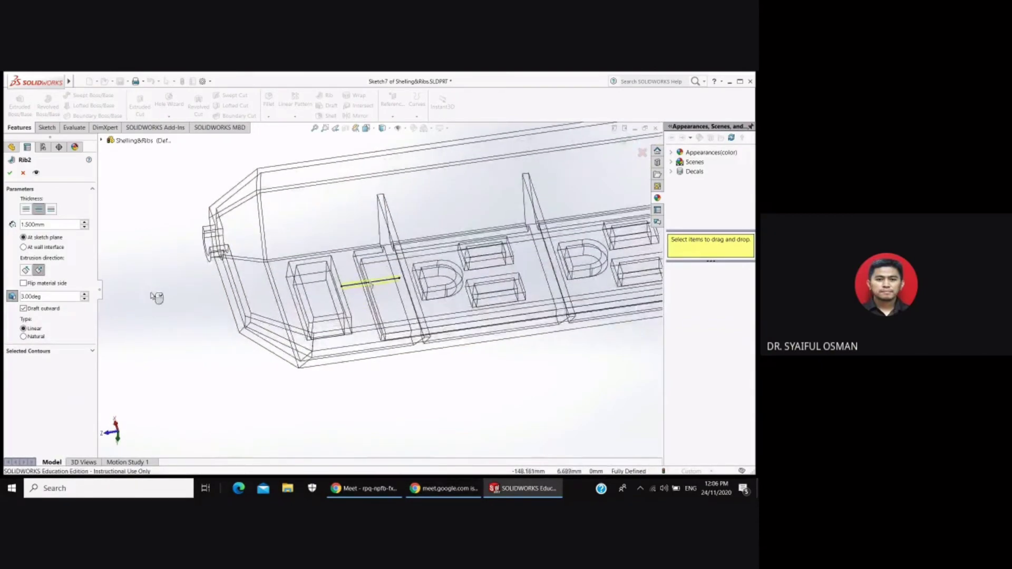
click(10, 174)
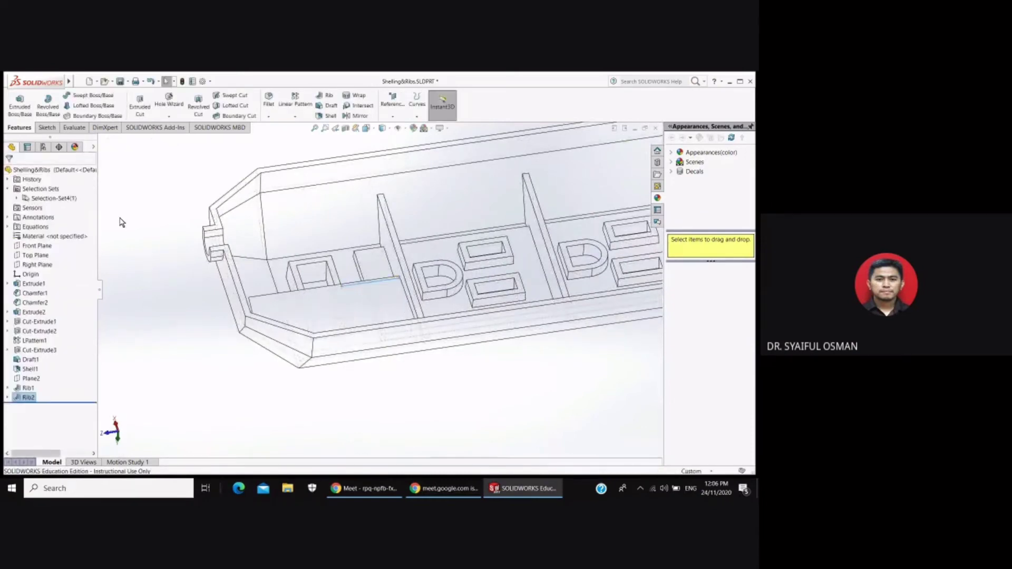
- Undo Rib2 and rebuild it as Rib3 with a 3° draft, Normal to Sketch
key(ctrl+z)
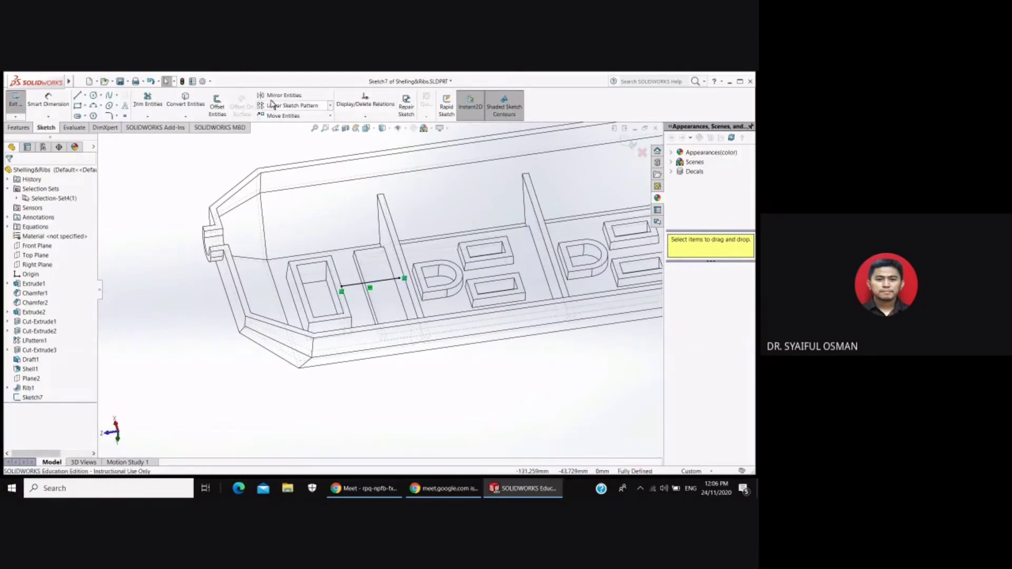
click(21, 128)
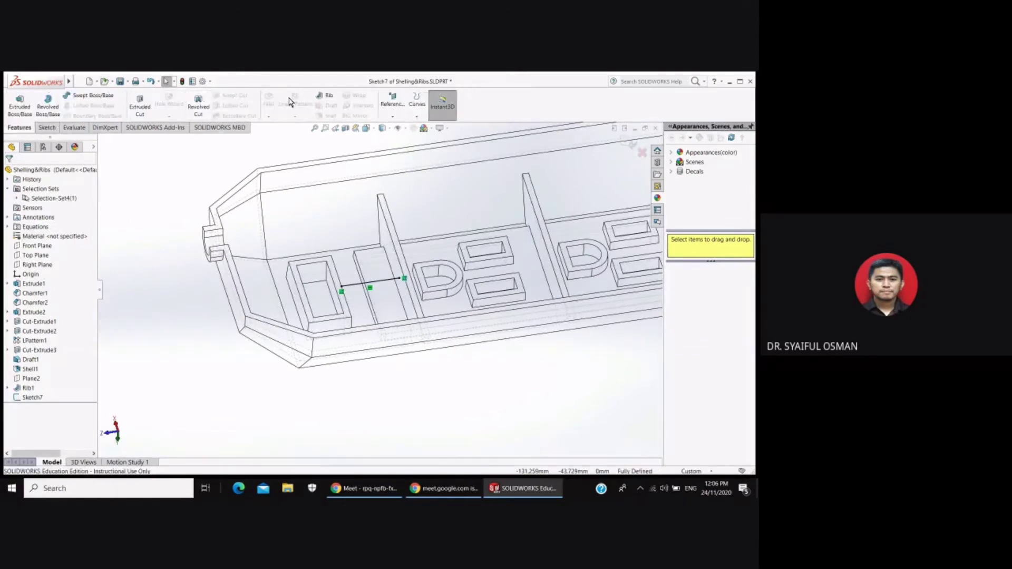
click(322, 97)
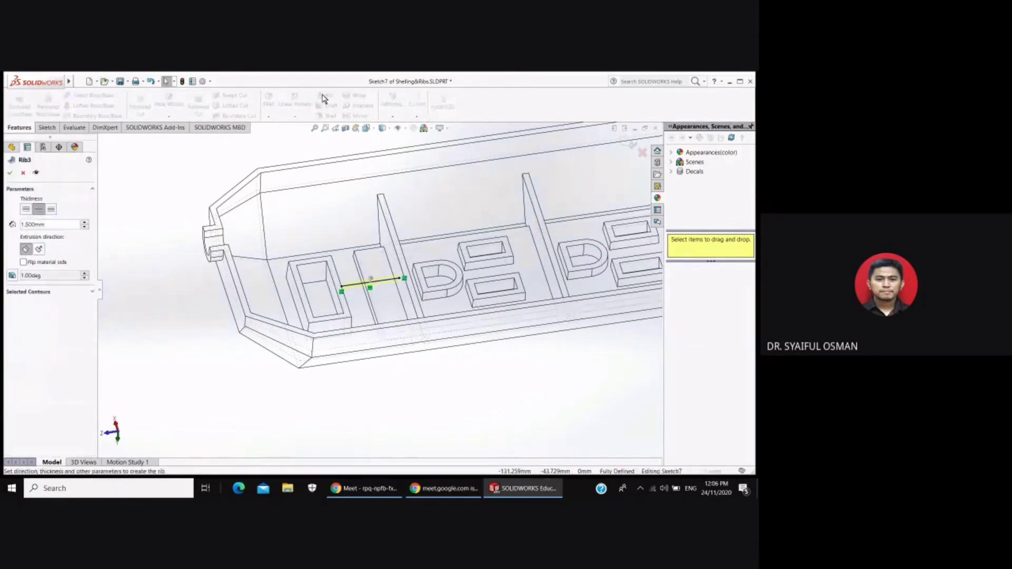
click(39, 250)
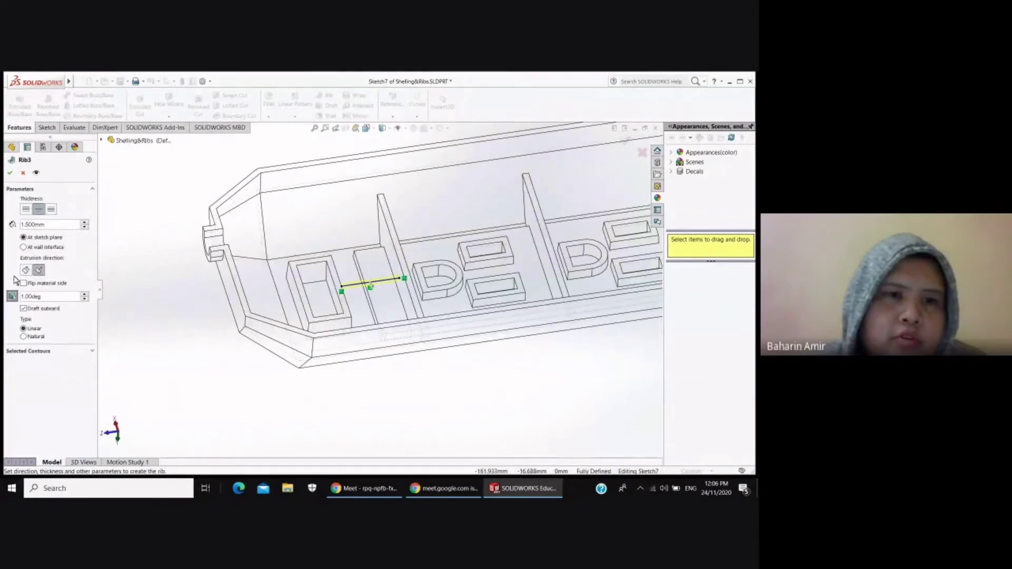
click(12, 296)
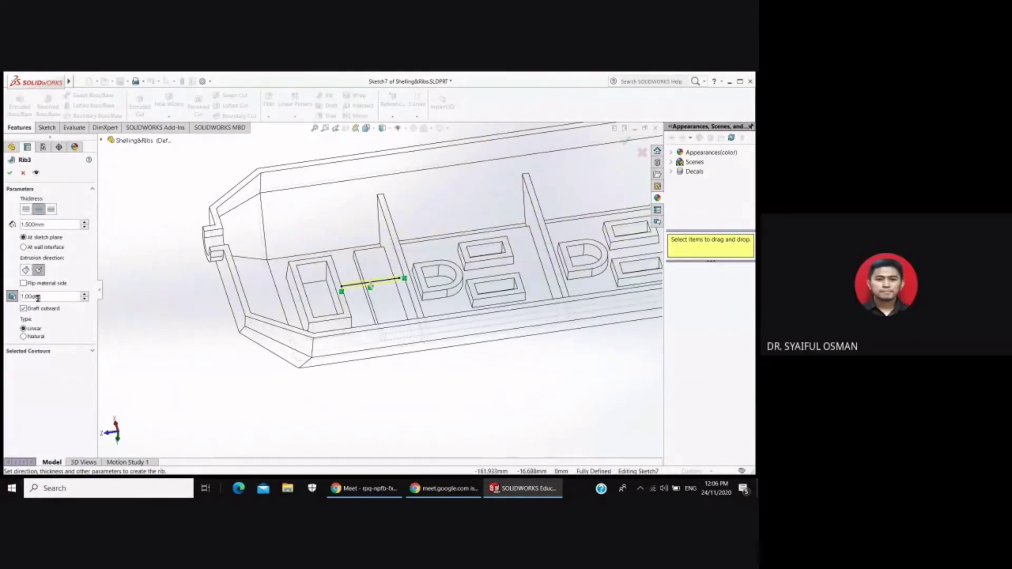
text(3)
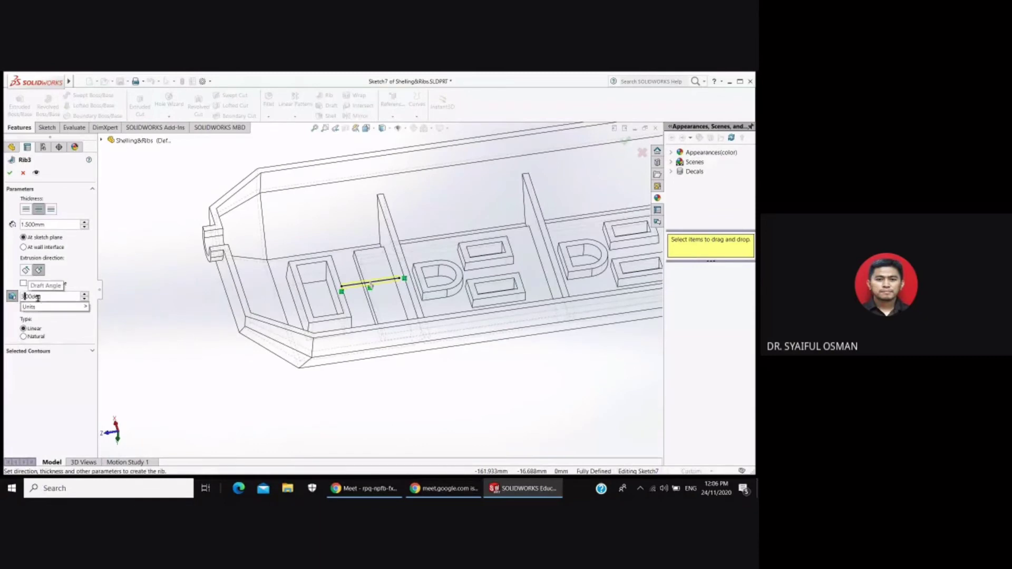
key(Return)
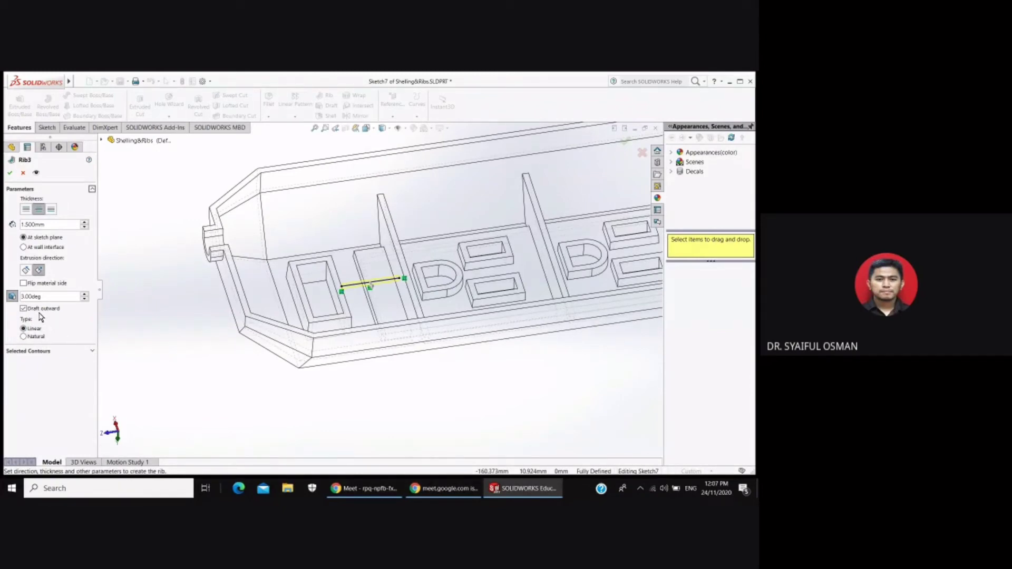
click(40, 271)
click(10, 173)
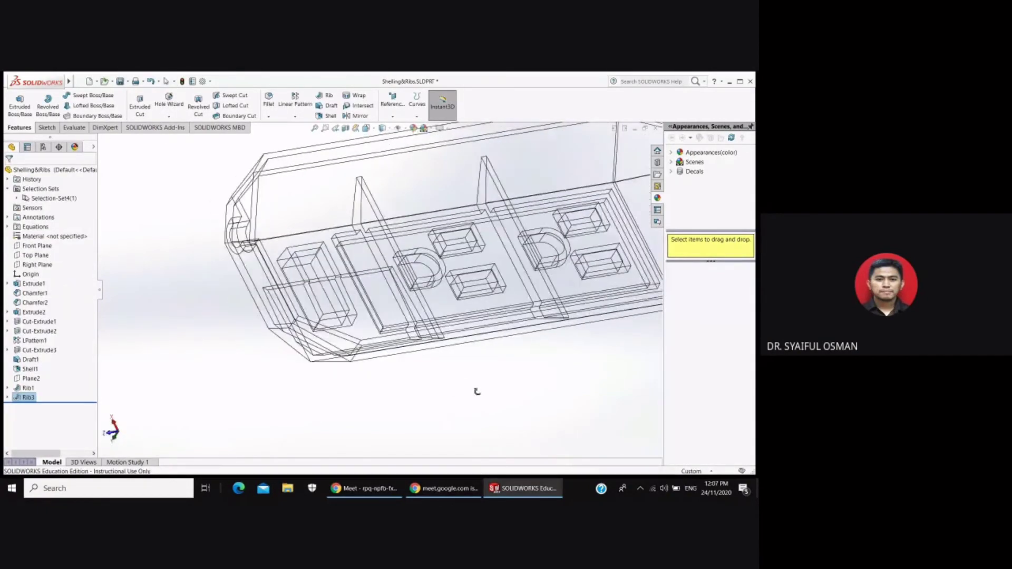
- Edit Rib3 to extrude Parallel to Sketch with the material side flipped, keeping its 3° draft
middle_drag(444, 419, 459, 379)
click(27, 399)
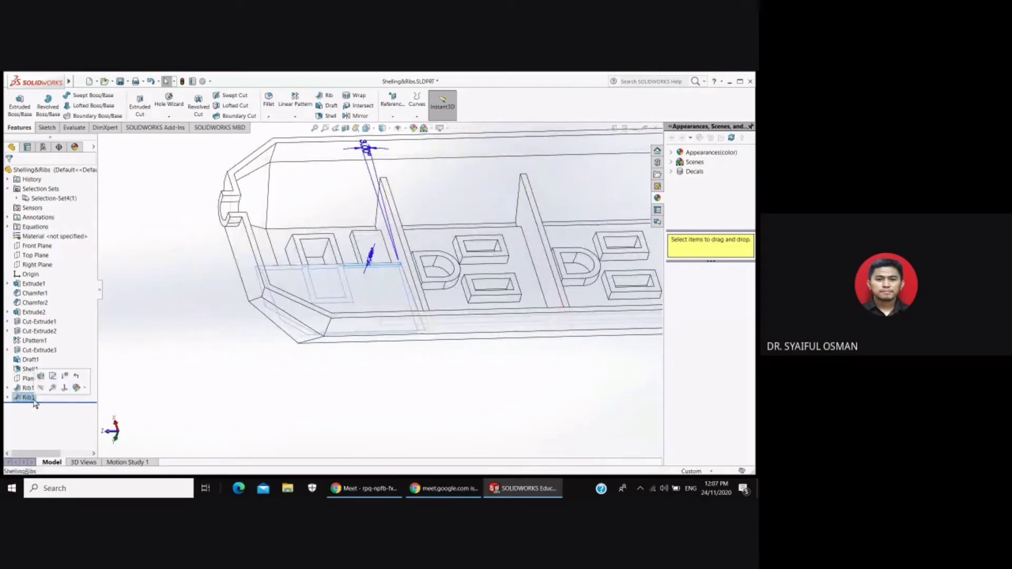
right_click(31, 403)
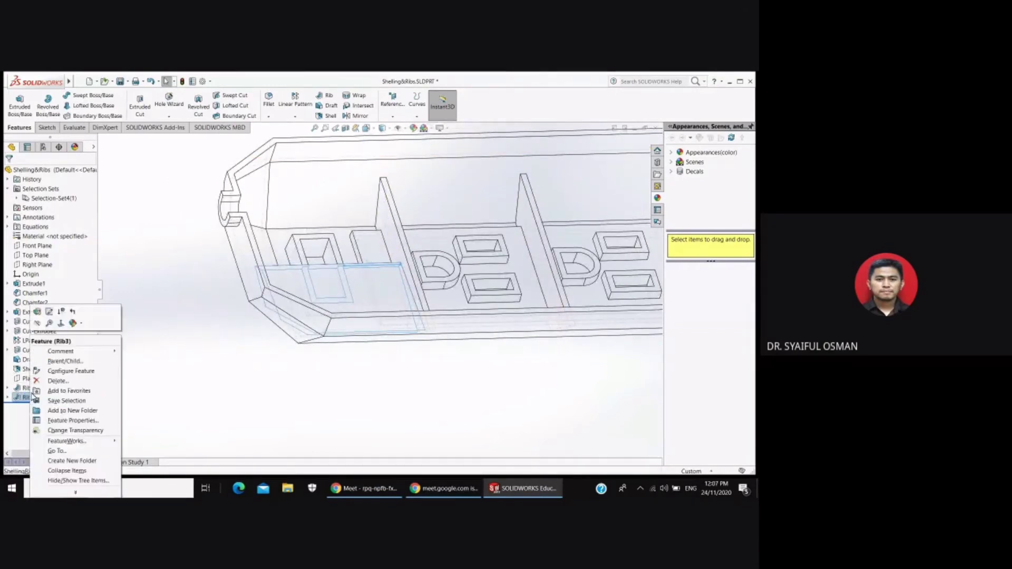
click(43, 318)
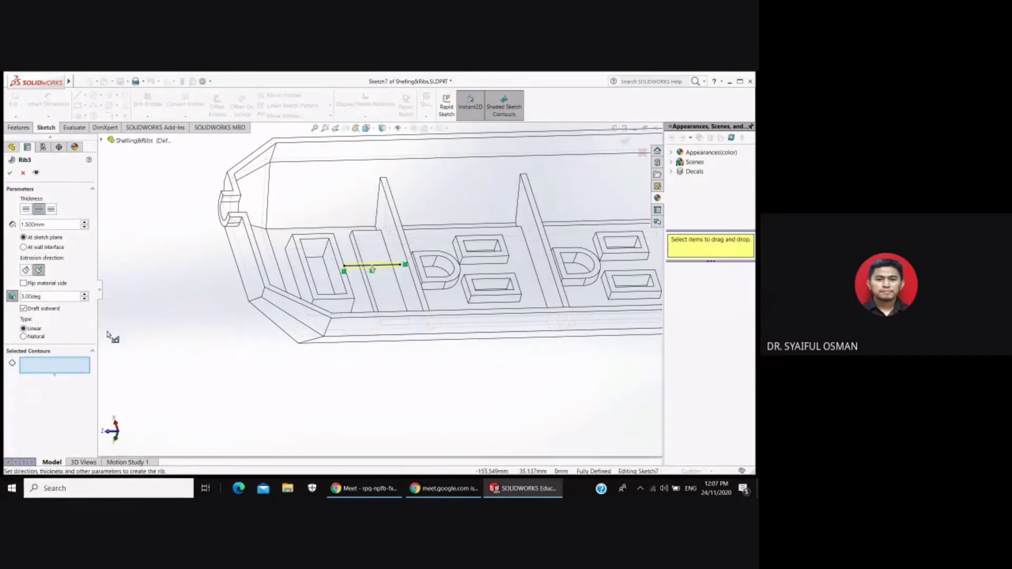
mouse_move(398, 366)
middle_down()
mouse_move(394, 324)
mouse_move(408, 374)
middle_up()
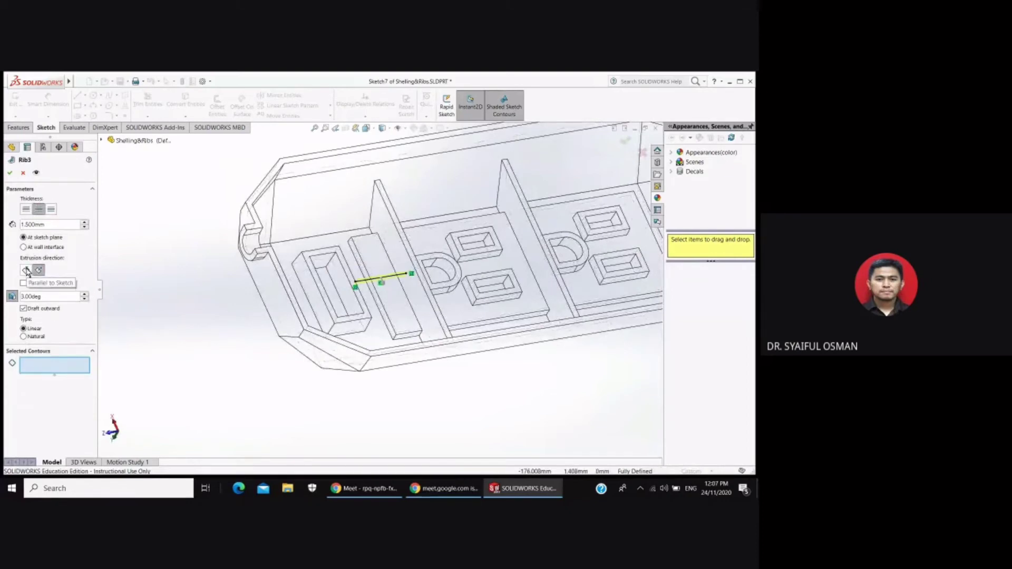
click(26, 271)
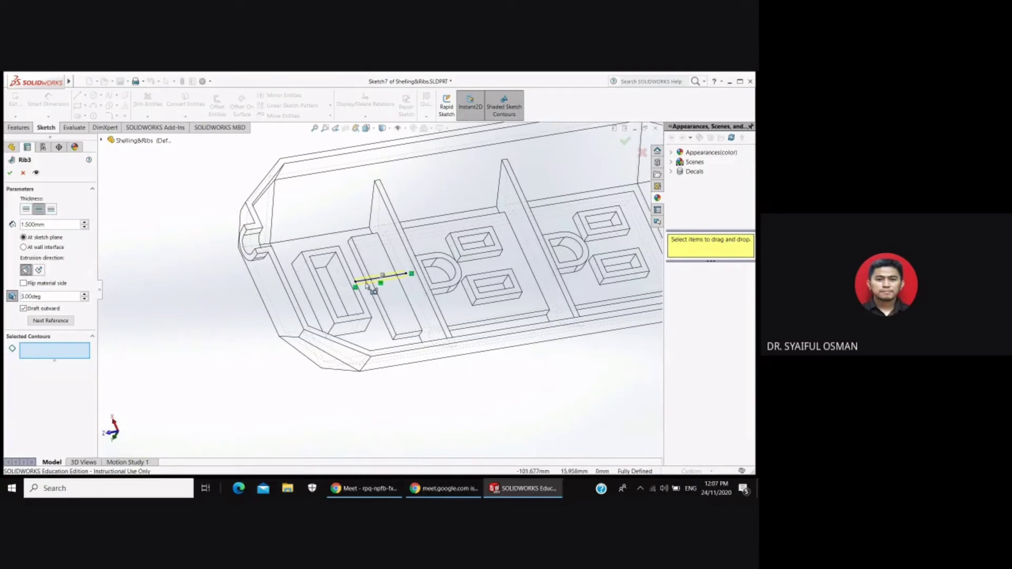
middle_drag(194, 284, 181, 260)
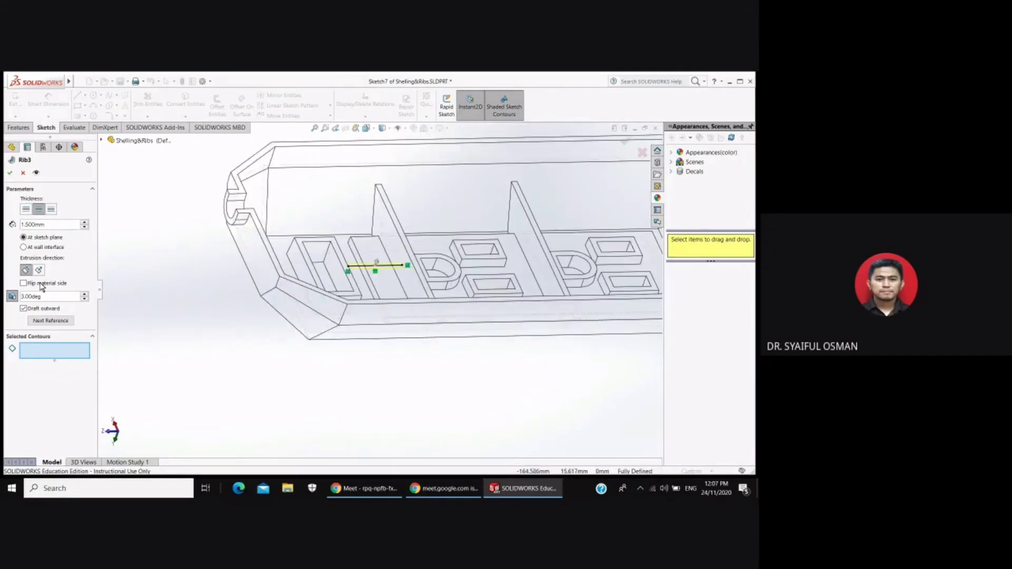
click(11, 174)
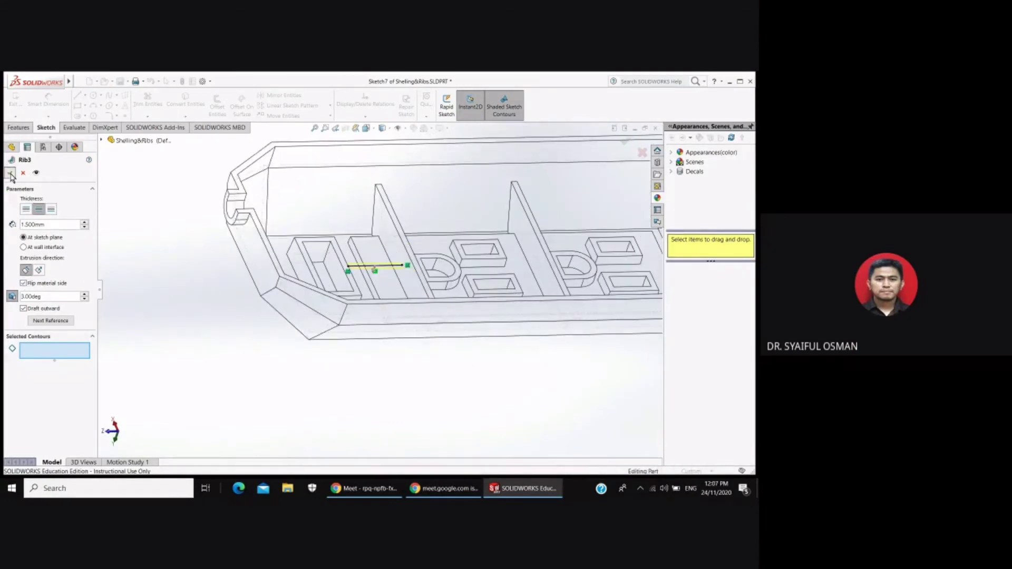
scroll(456, 343, down, 2)
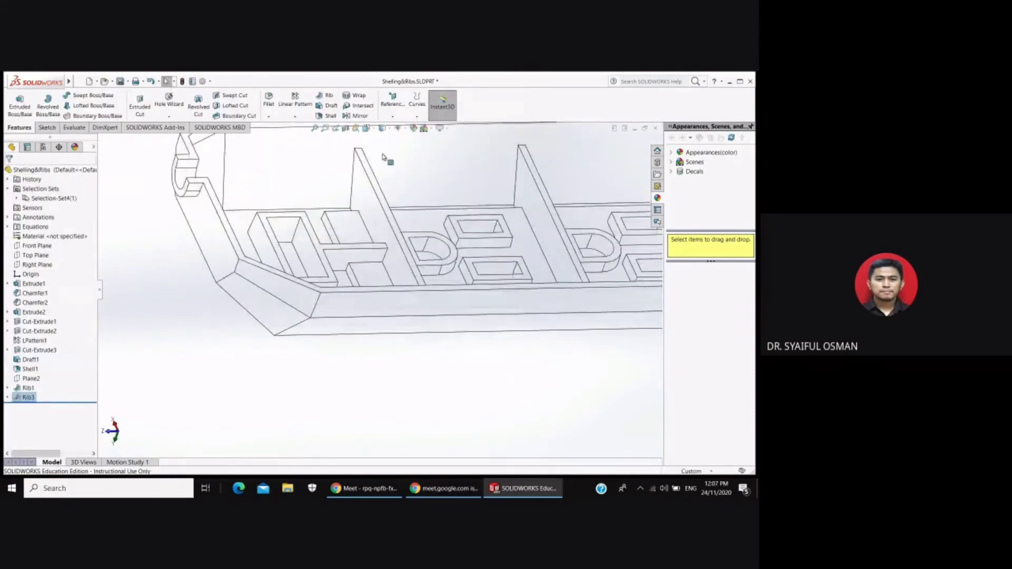
- Show the housing as a shaded solid, reset to isometric, then bring up the video call
scroll(384, 159, up, 2)
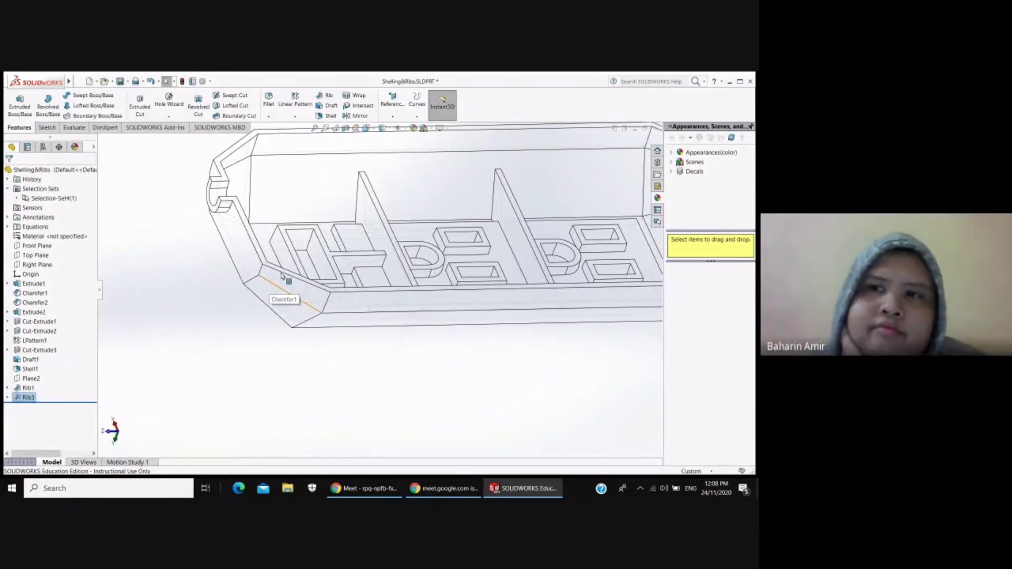
click(385, 129)
click(383, 150)
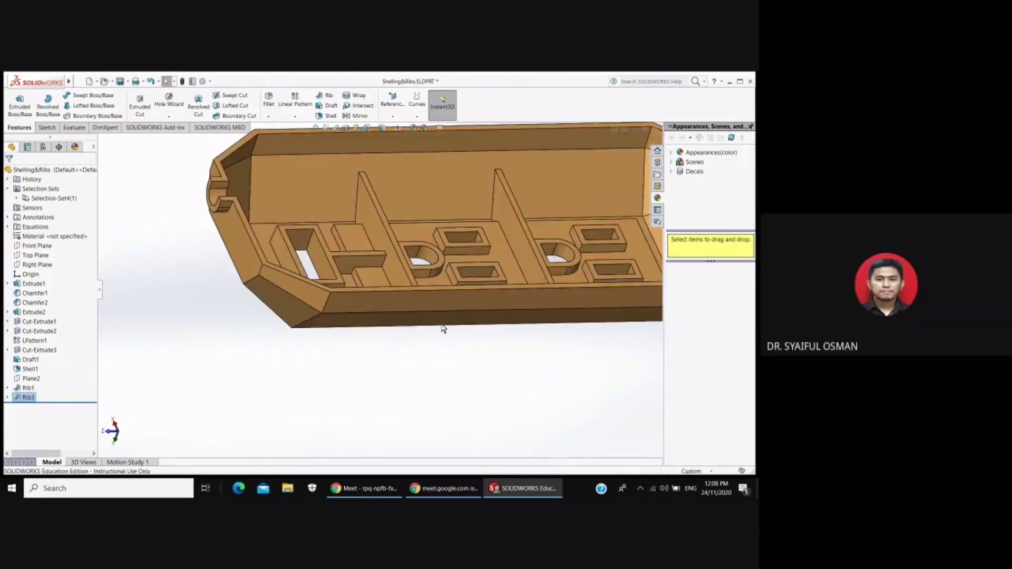
scroll(454, 306, down, 2)
scroll(464, 275, down, 2)
scroll(465, 263, up, 3)
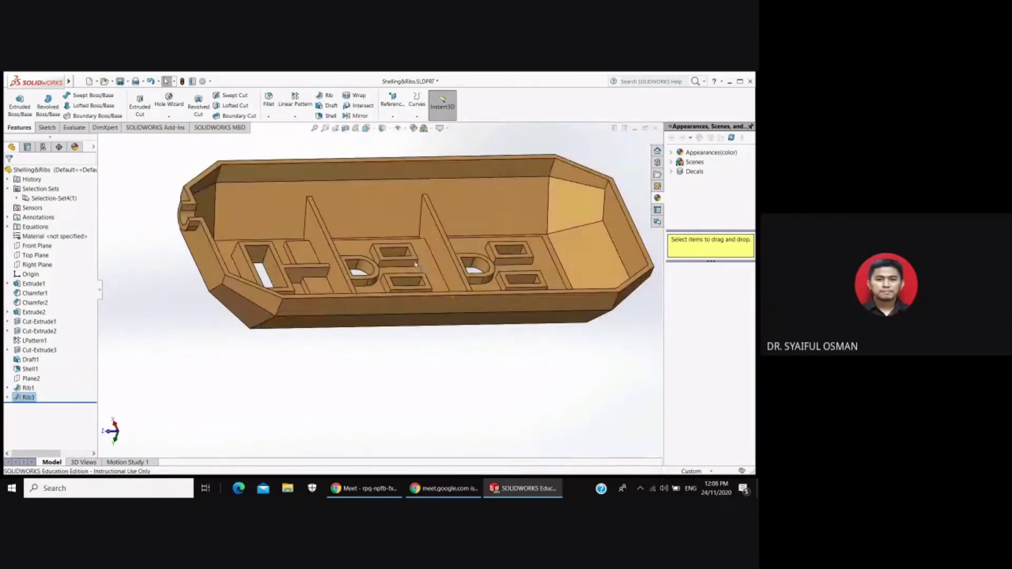
middle_drag(414, 265, 425, 347)
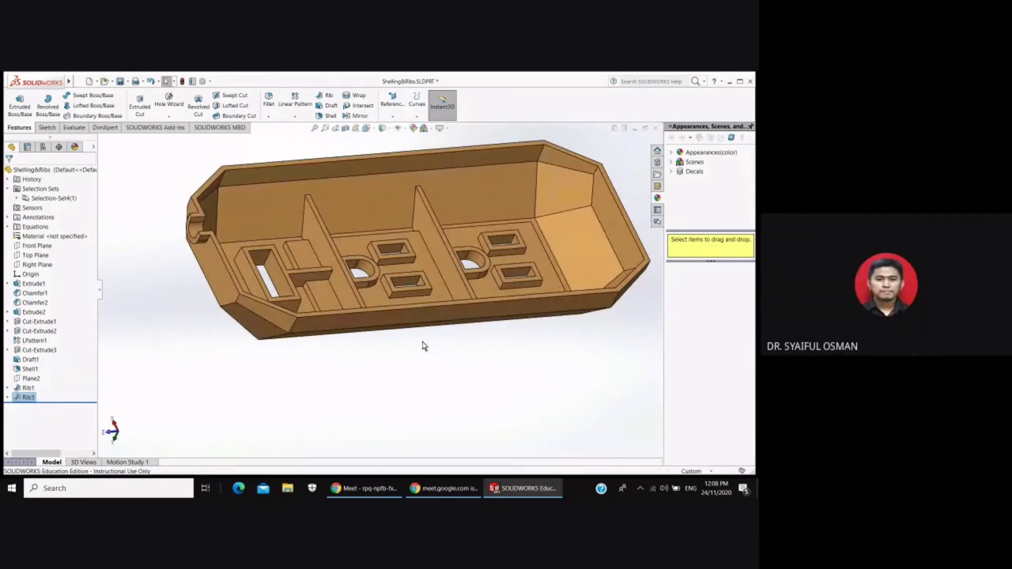
key(ctrl+7)
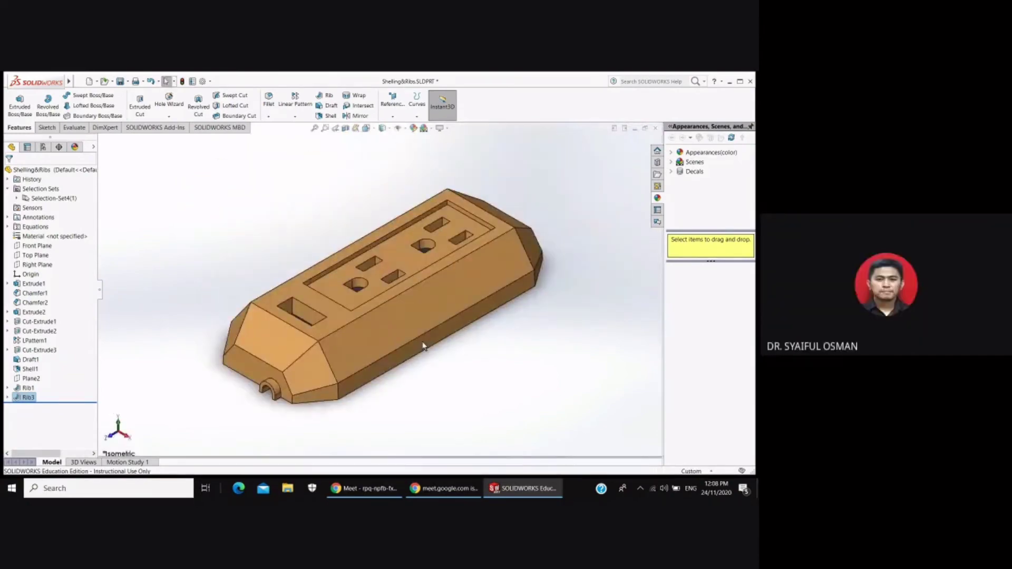
click(380, 490)
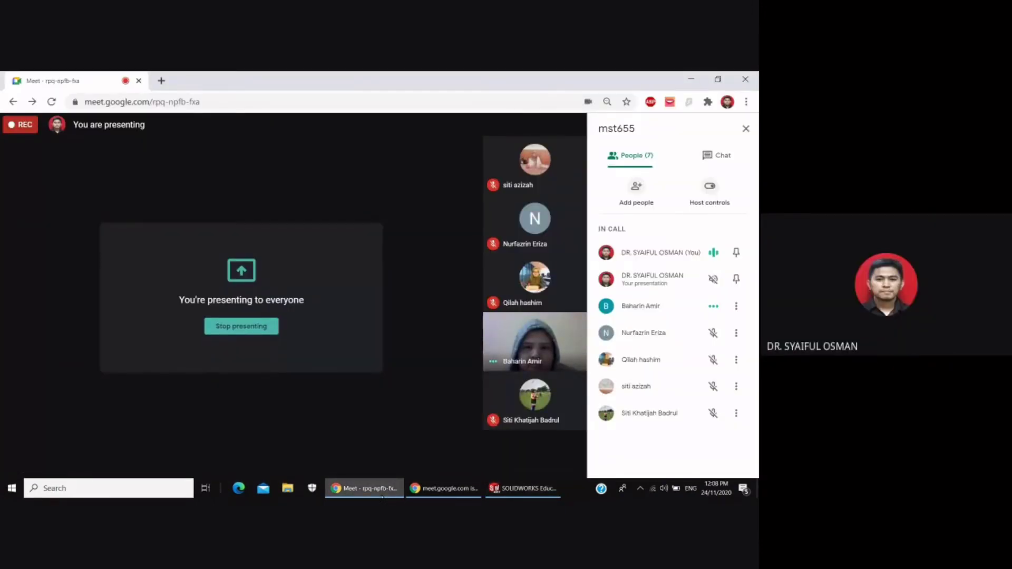
click(383, 490)
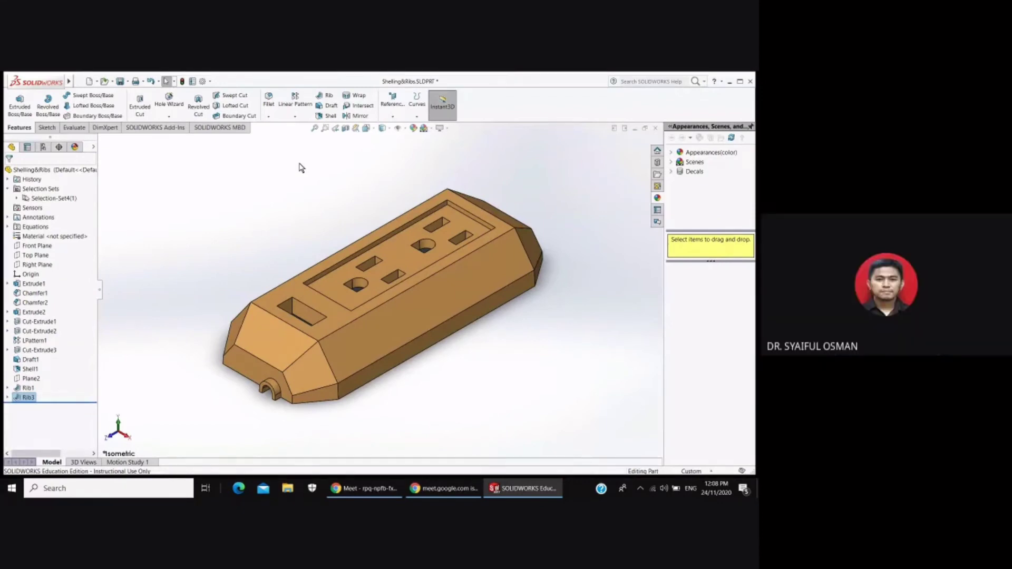
click(346, 129)
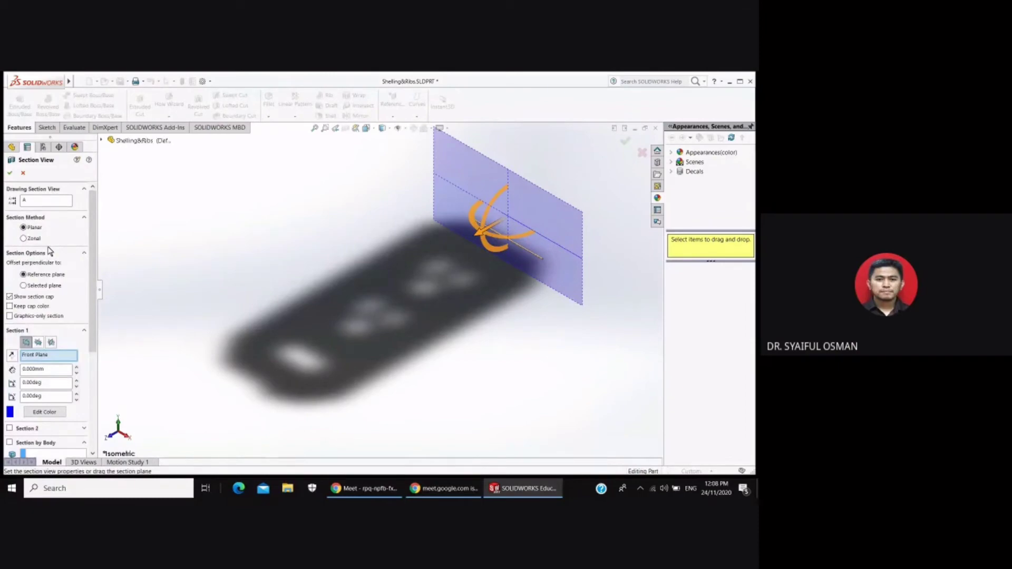
click(24, 201)
mouse_move(477, 232)
mouse_down()
mouse_move(237, 373)
mouse_move(232, 398)
mouse_move(291, 345)
mouse_move(330, 348)
mouse_move(299, 356)
mouse_move(255, 345)
mouse_up()
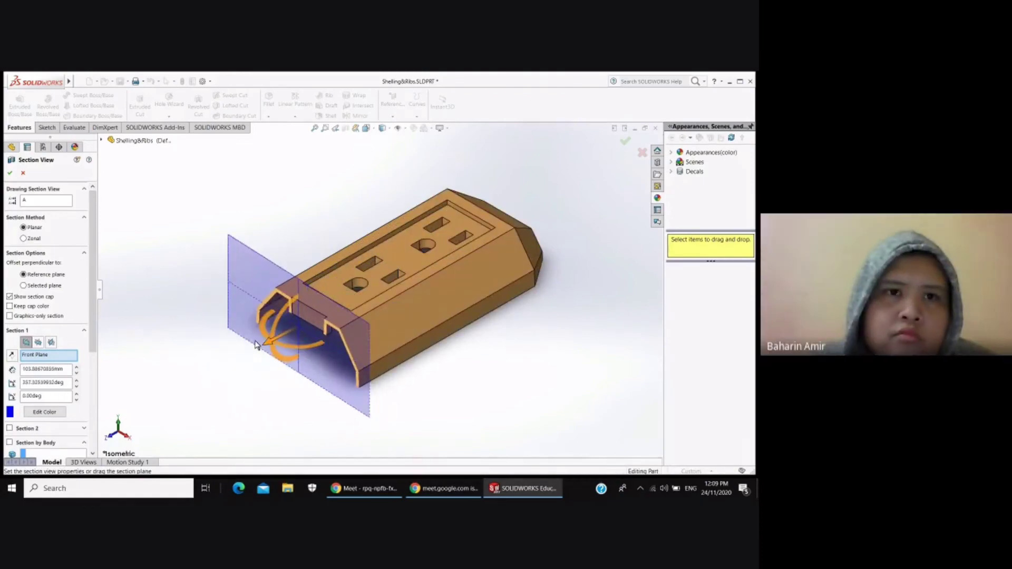
mouse_move(256, 346)
mouse_down()
mouse_move(312, 344)
mouse_move(235, 225)
mouse_up()
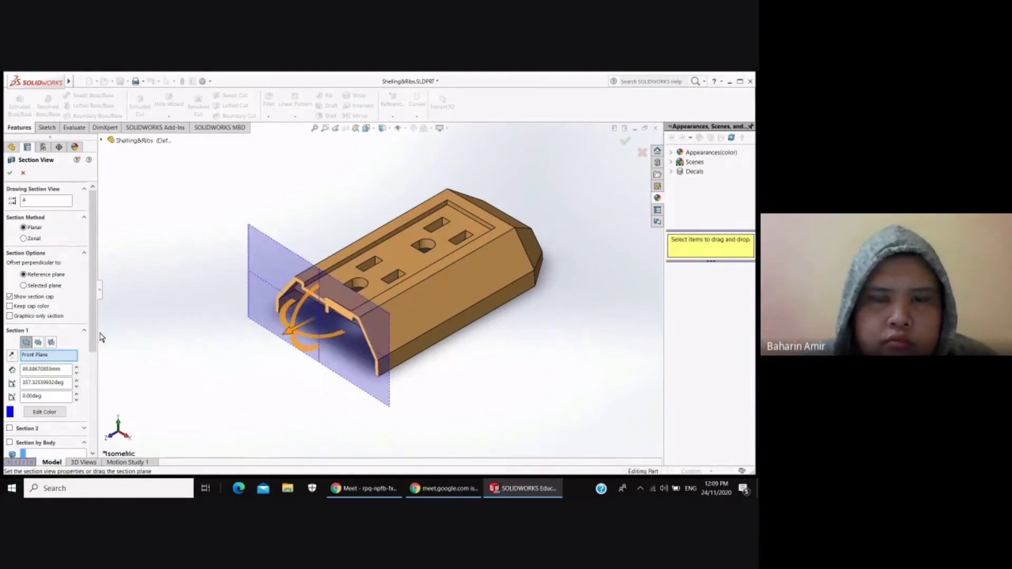
click(22, 174)
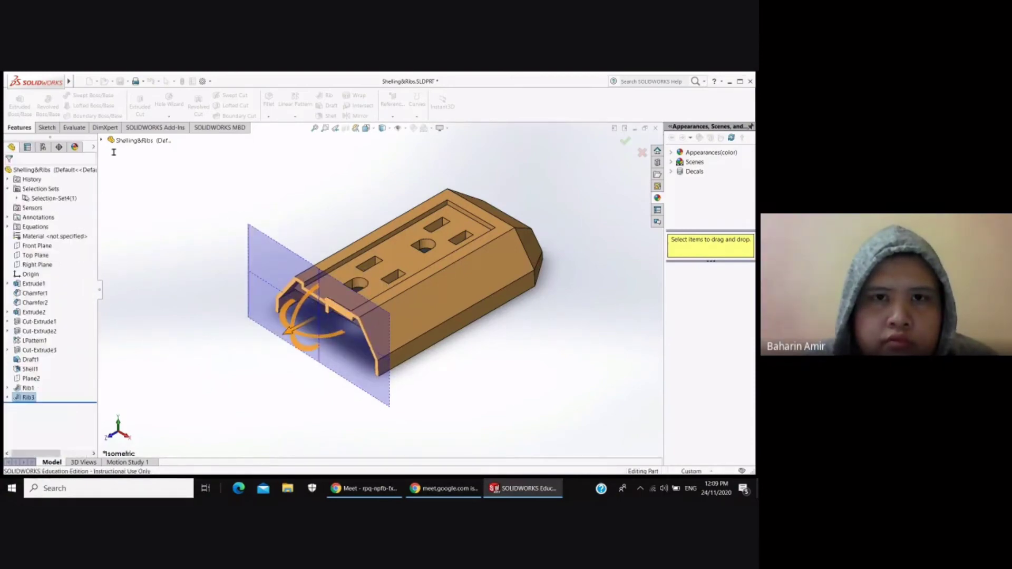
click(346, 130)
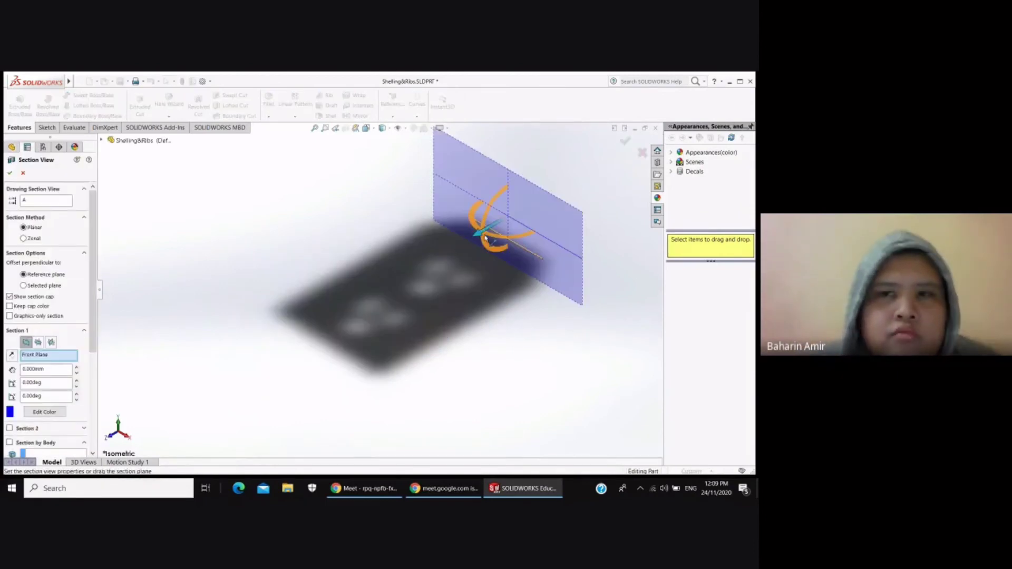
drag(485, 240, 295, 351)
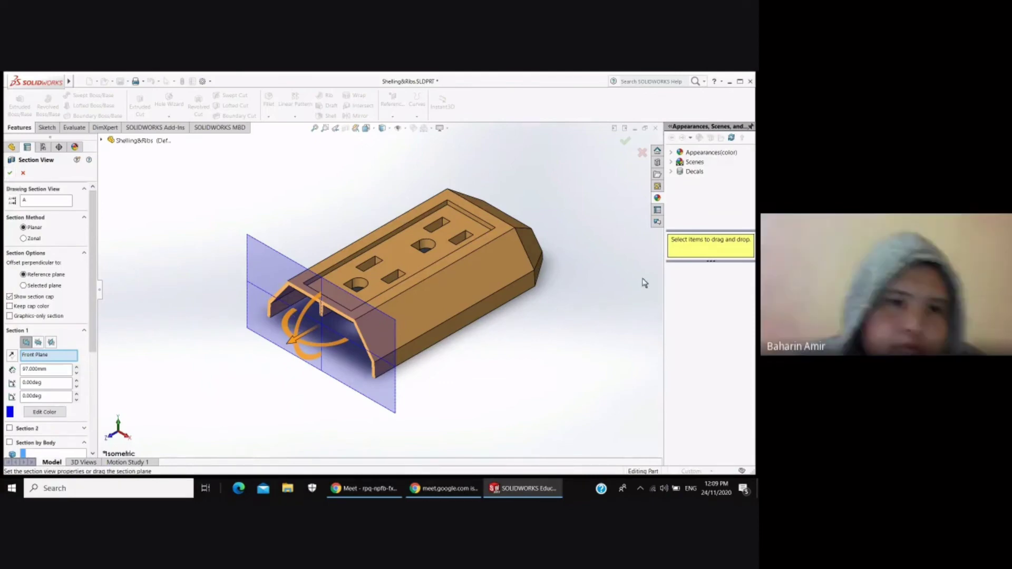
middle_drag(601, 283, 562, 310)
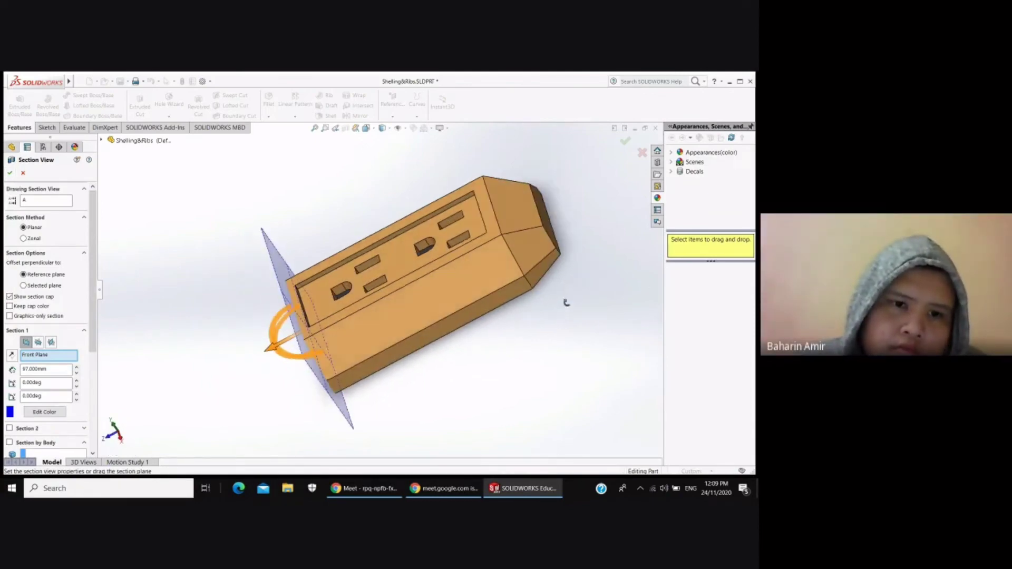
key(ctrl+7)
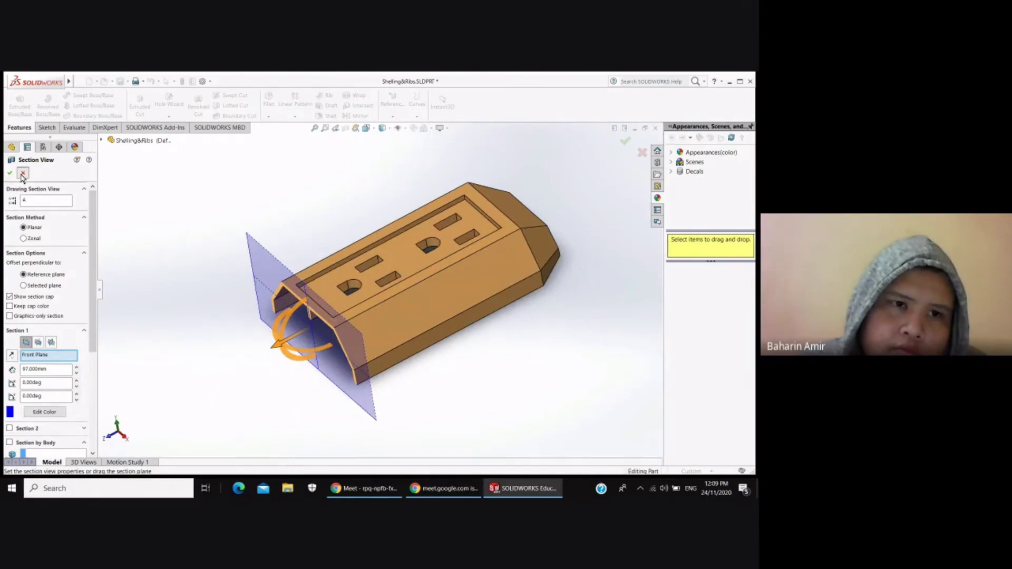
click(23, 173)
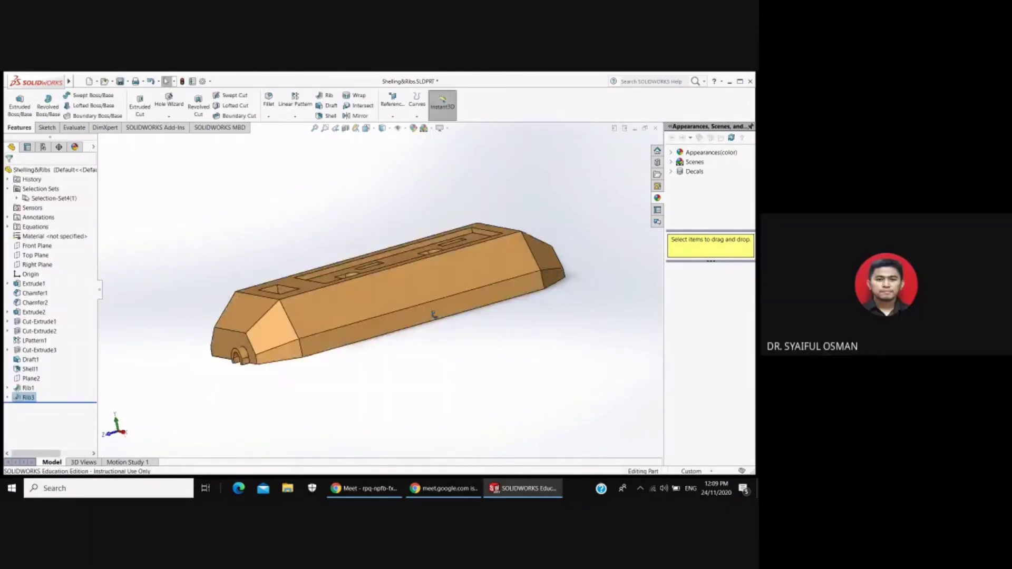
- Cycle through the Right and Isometric views, then orbit to the open underside showing the ribs
mouse_move(374, 384)
middle_down()
mouse_move(414, 417)
mouse_move(472, 276)
mouse_move(467, 337)
mouse_move(501, 389)
mouse_move(378, 426)
middle_up()
key(ctrl+7)
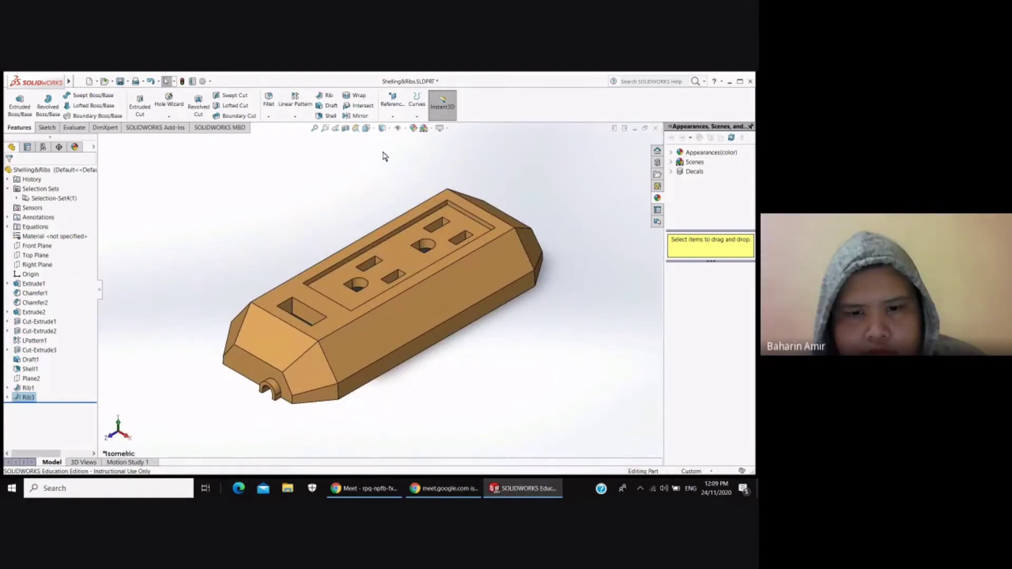
key(space)
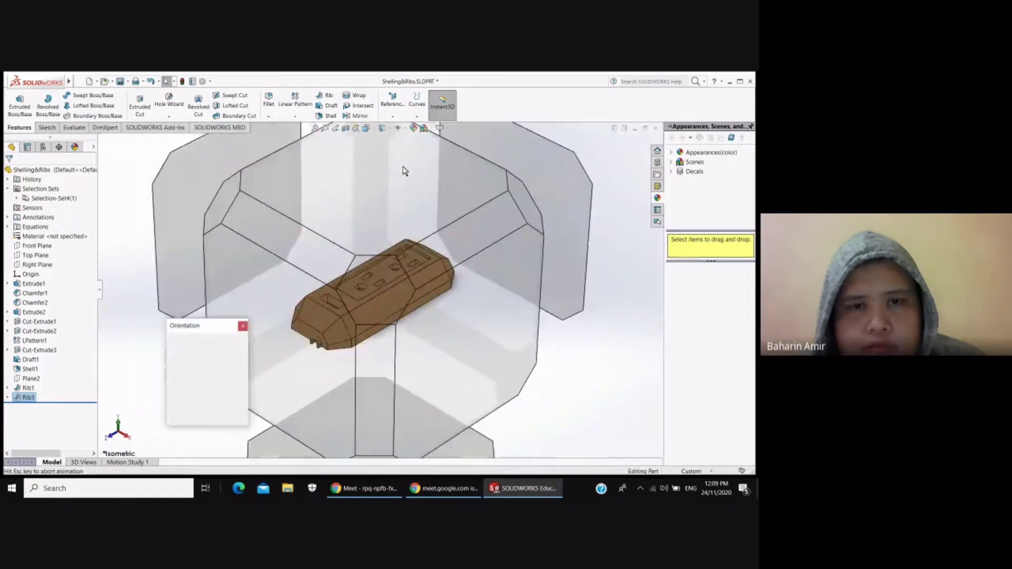
click(442, 284)
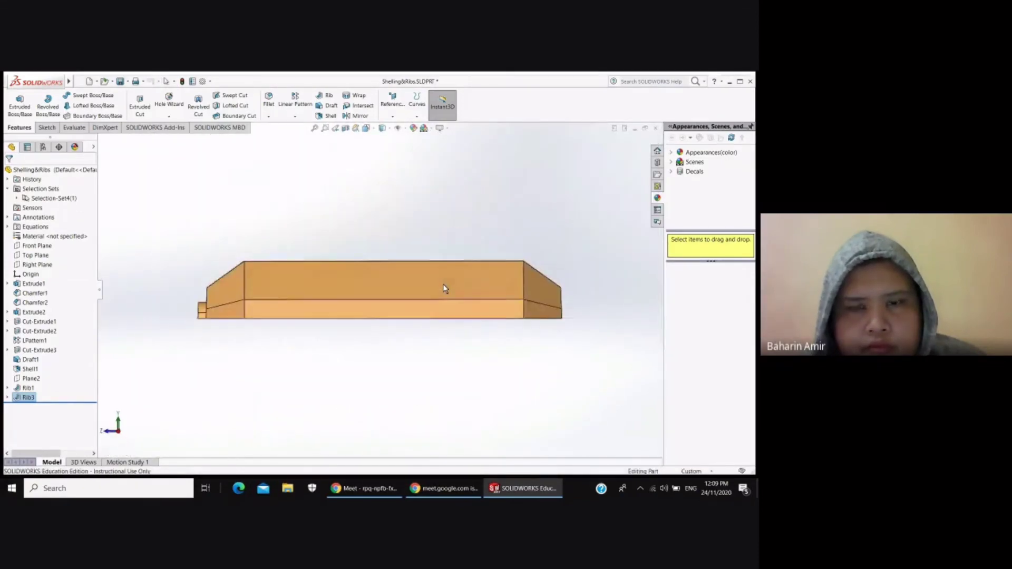
key(space)
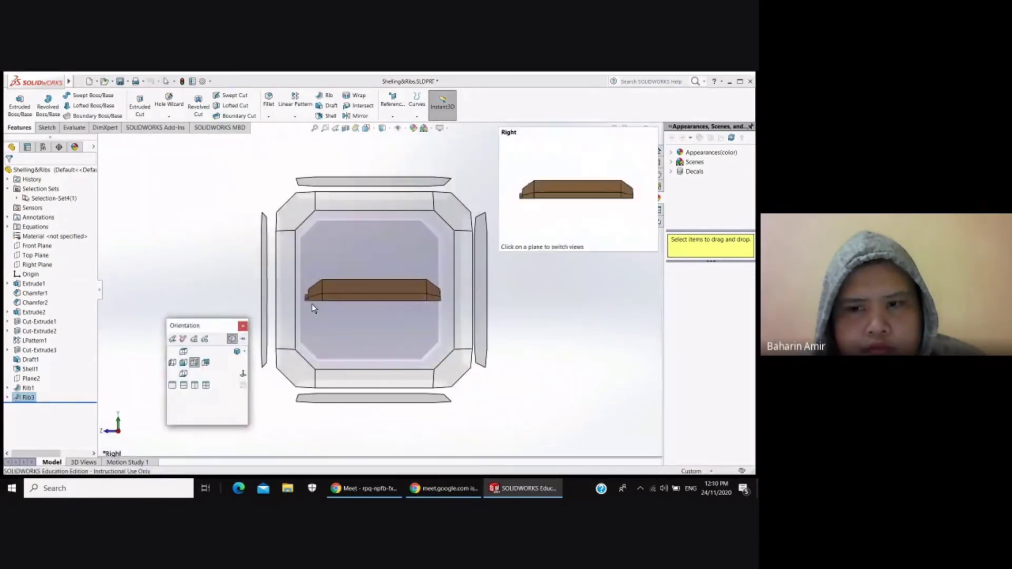
click(295, 219)
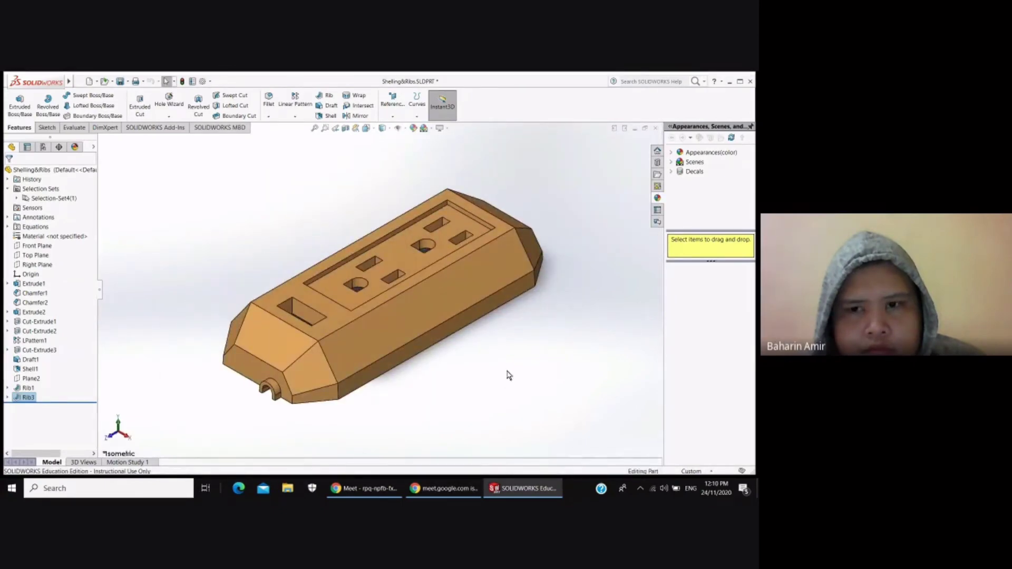
mouse_move(522, 381)
middle_down()
mouse_move(389, 294)
mouse_move(376, 297)
middle_up()
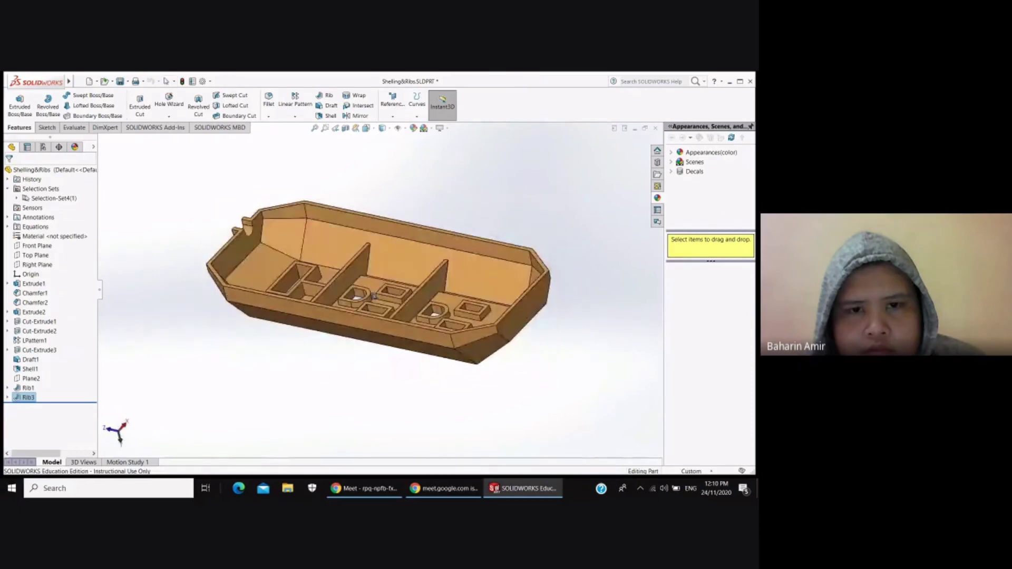
click(345, 129)
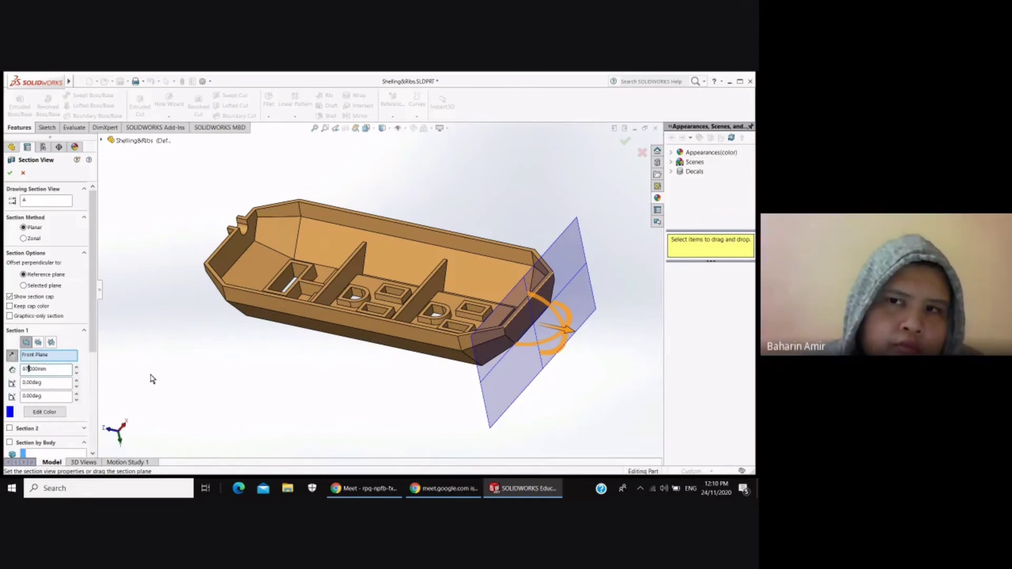
click(9, 174)
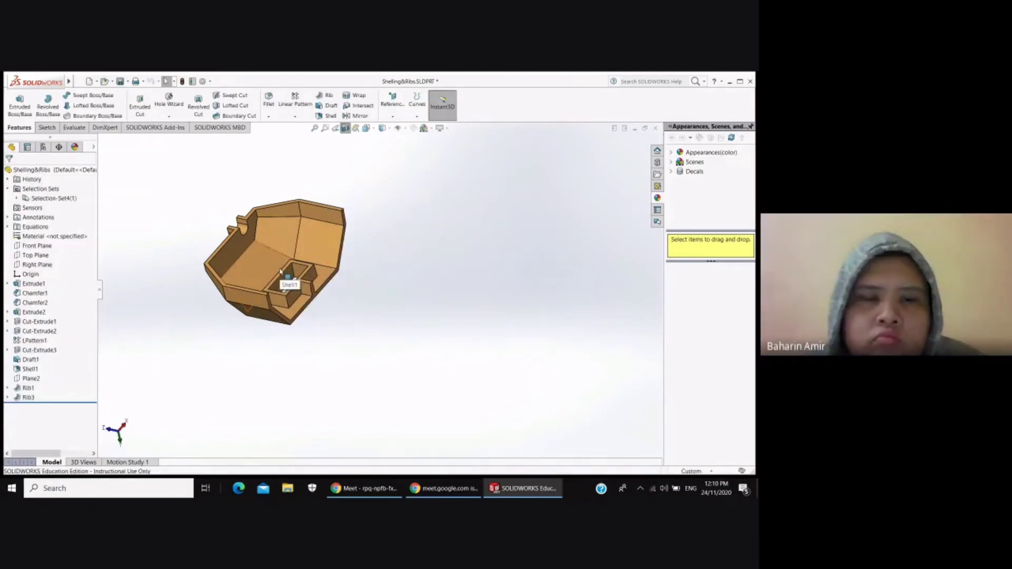
mouse_move(280, 271)
middle_down()
mouse_move(177, 238)
mouse_move(174, 216)
middle_up()
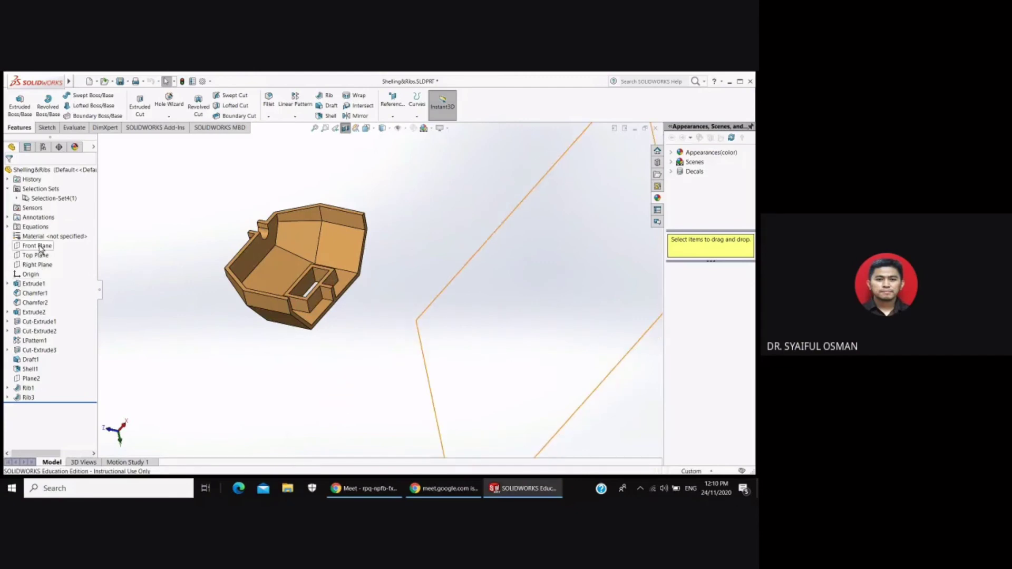
- Start Sketch8 on the Right Plane, then orbit and zoom to look into the housing
click(34, 264)
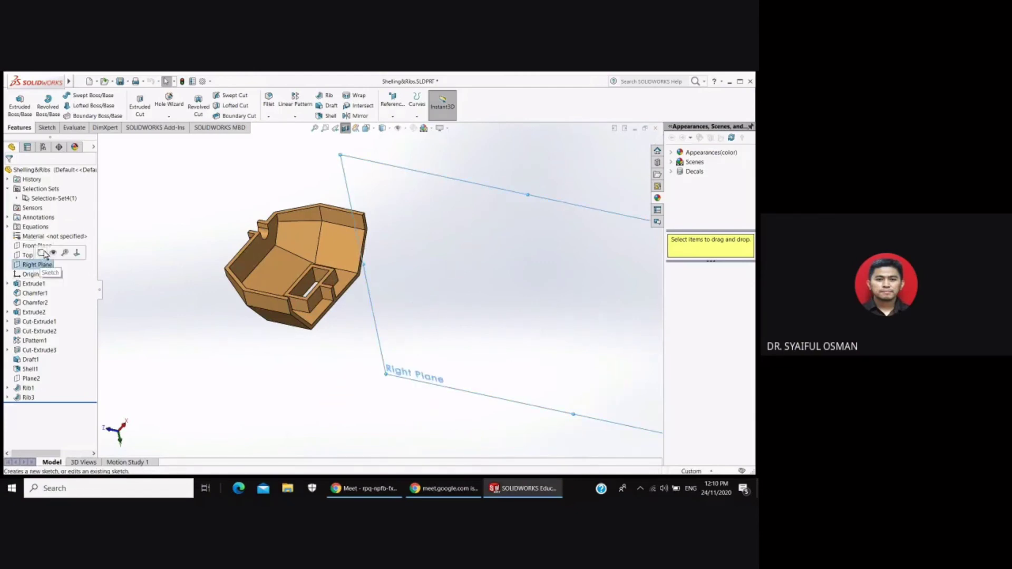
click(52, 252)
middle_drag(242, 263, 316, 256)
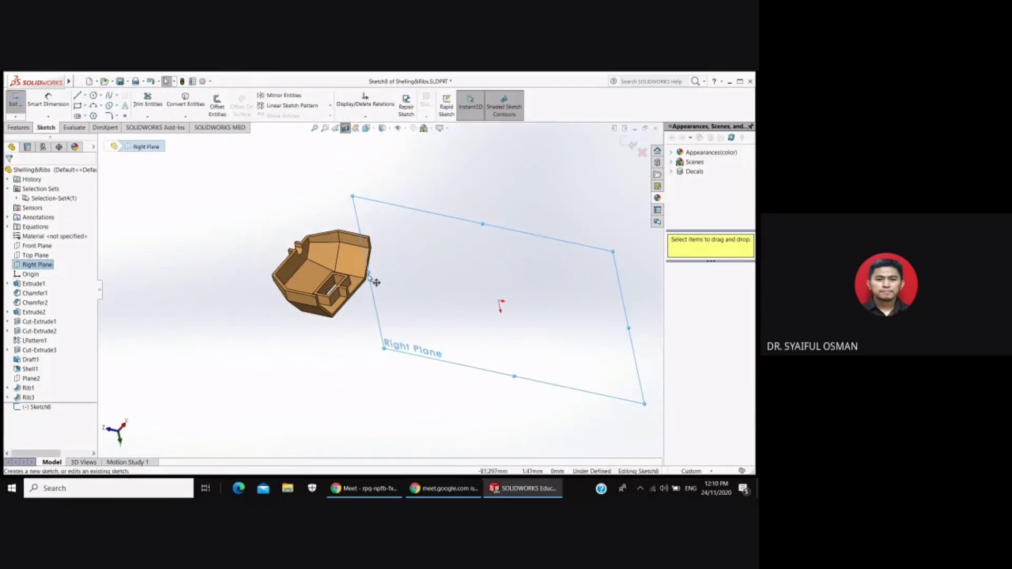
middle_drag(371, 279, 241, 258)
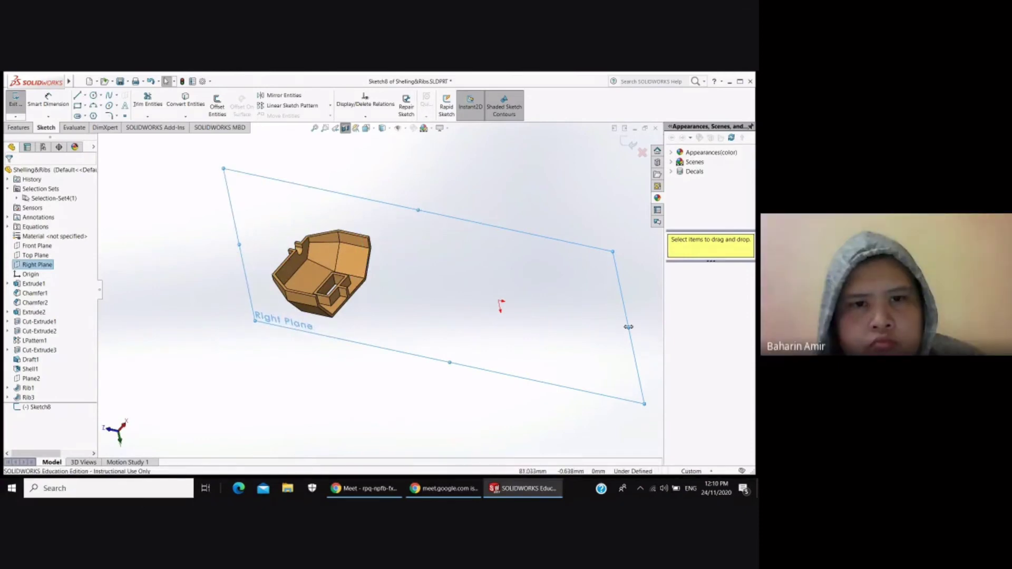
drag(626, 320, 449, 319)
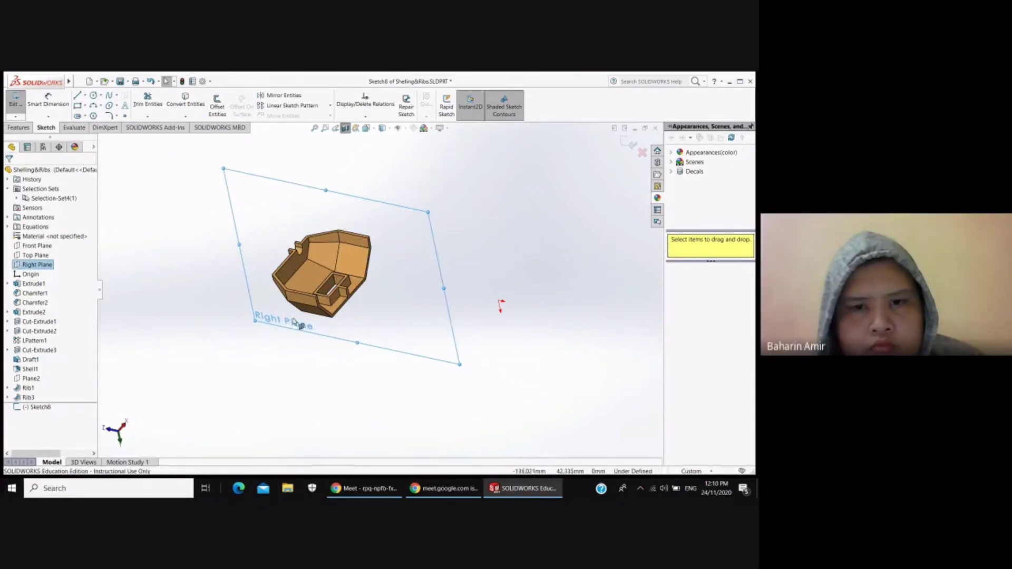
scroll(293, 327, down, 1)
scroll(293, 331, down, 2)
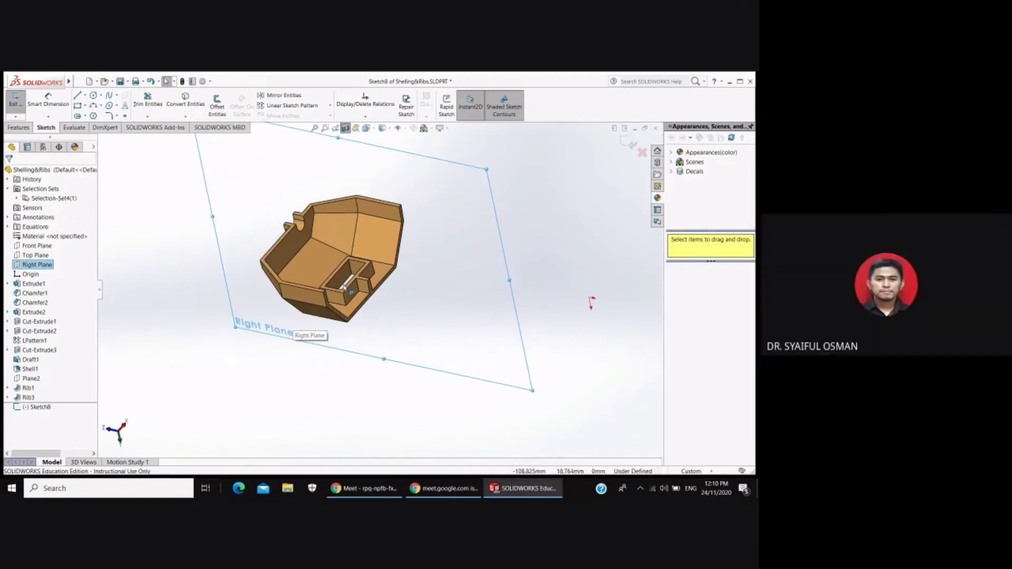
middle_drag(344, 288, 345, 277)
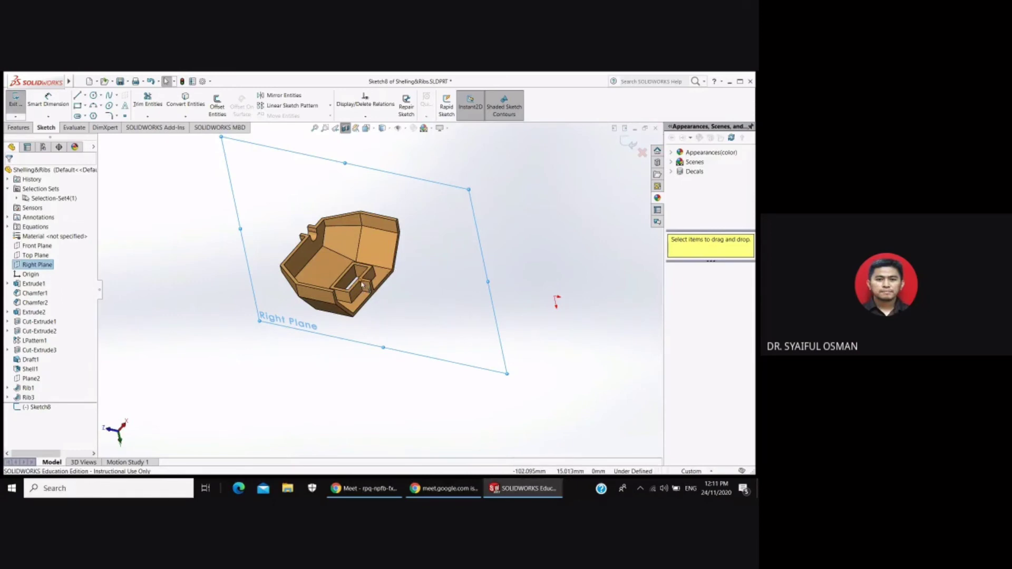
scroll(362, 284, down, 2)
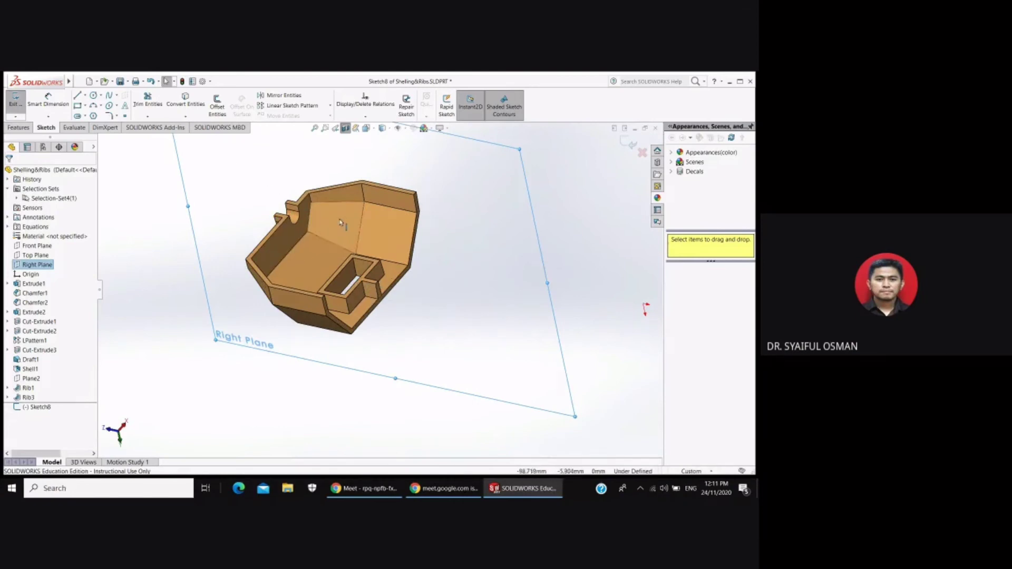
key(z)
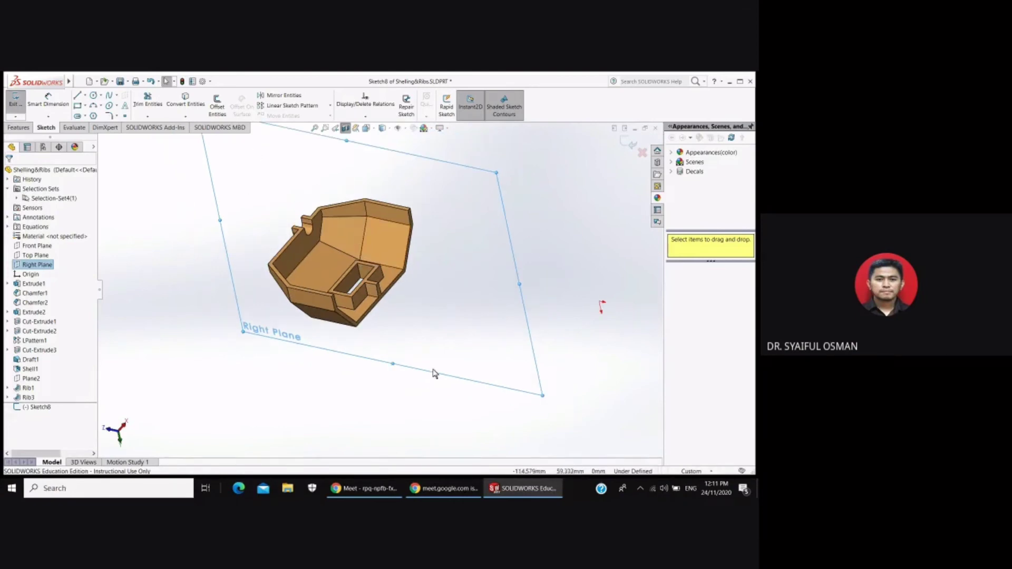
key(z)
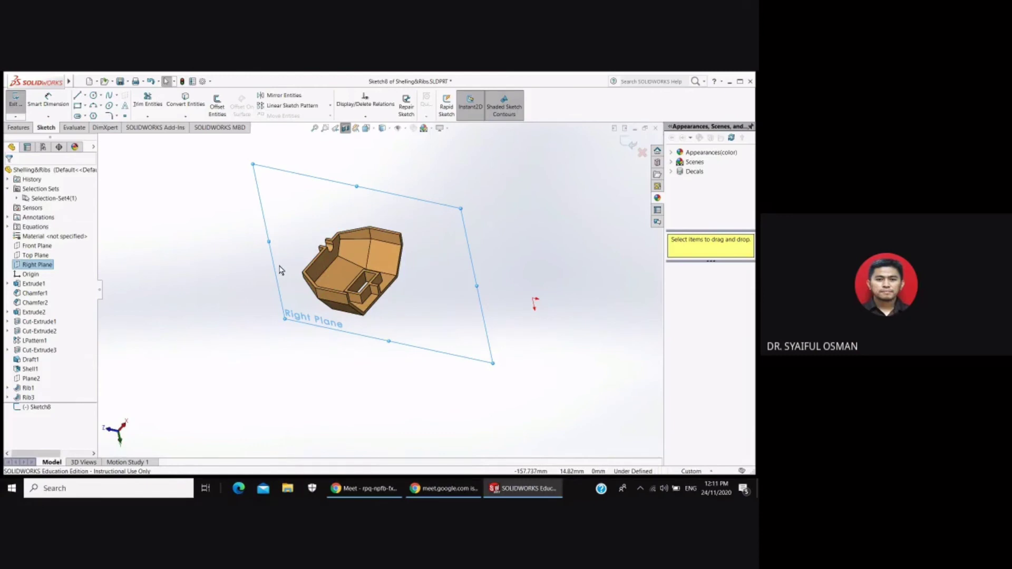
key(shift+z)
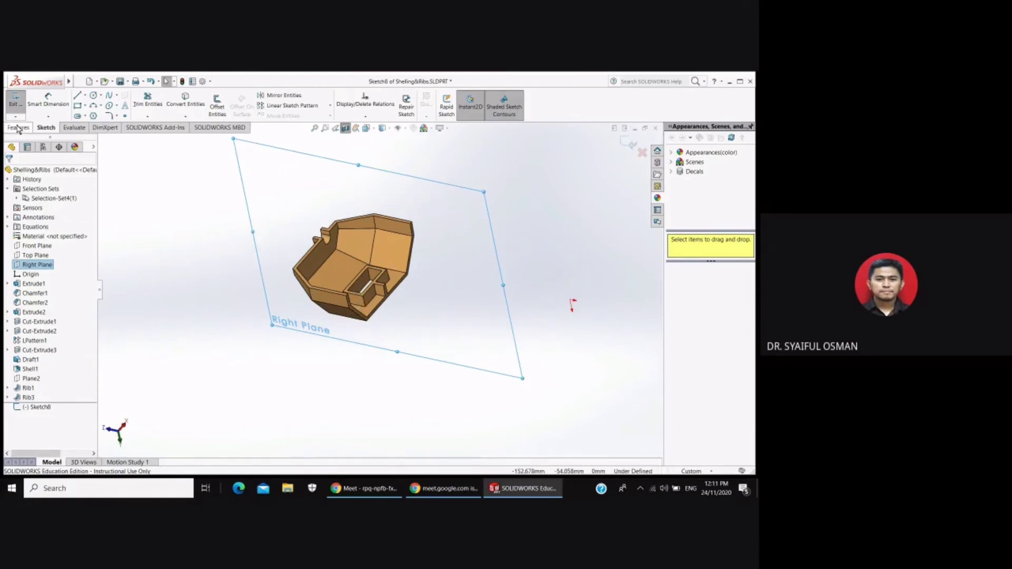
- Convert the edge beside the socket cutout into a Sketch8 line
click(185, 108)
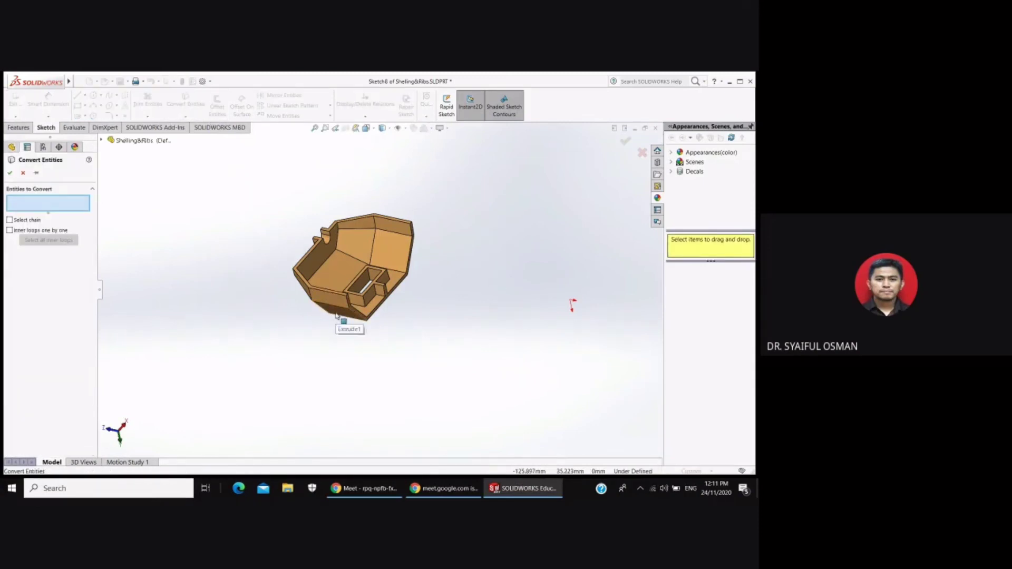
scroll(393, 333, down, 2)
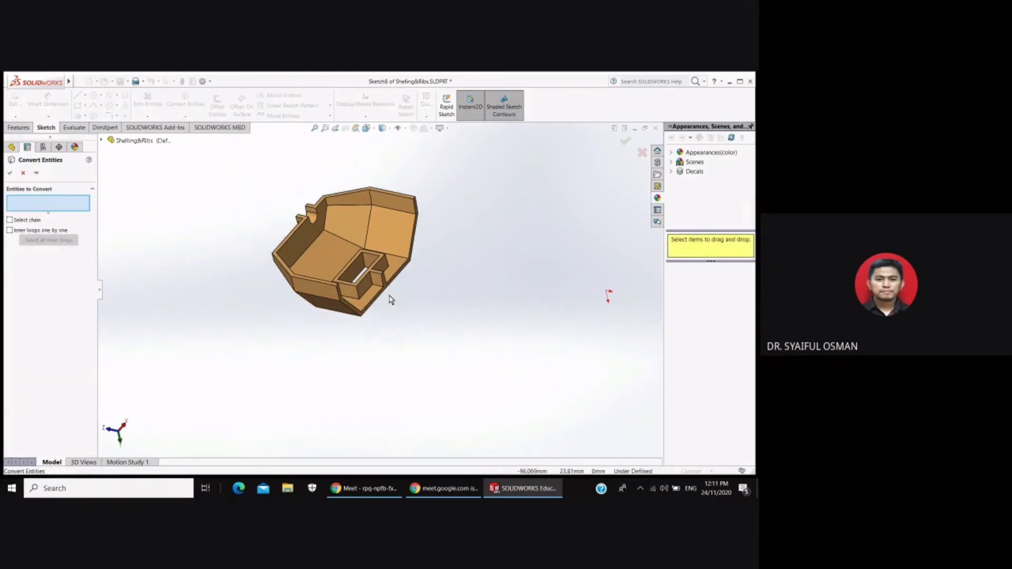
scroll(390, 300, down, 2)
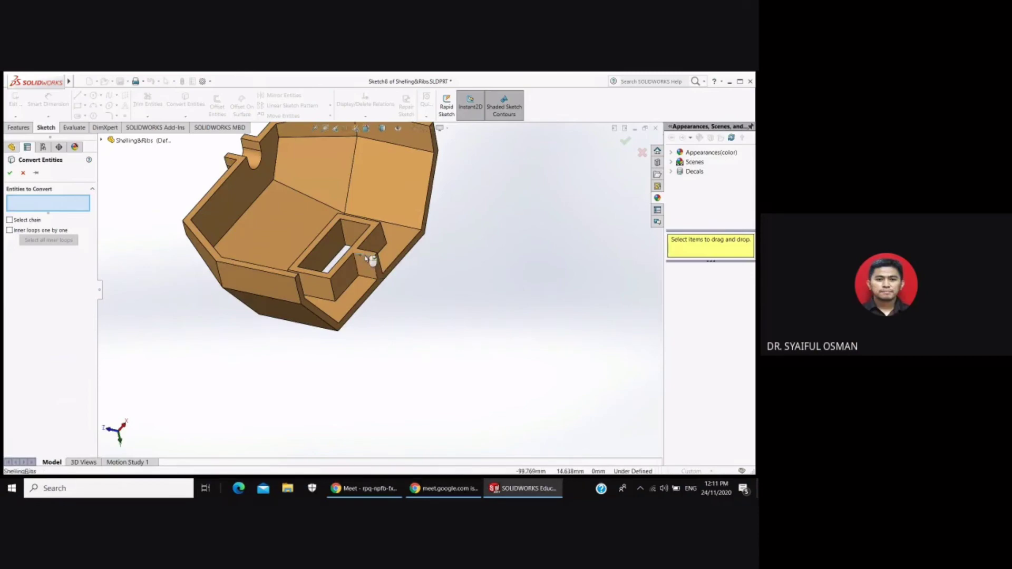
click(367, 258)
key(Return)
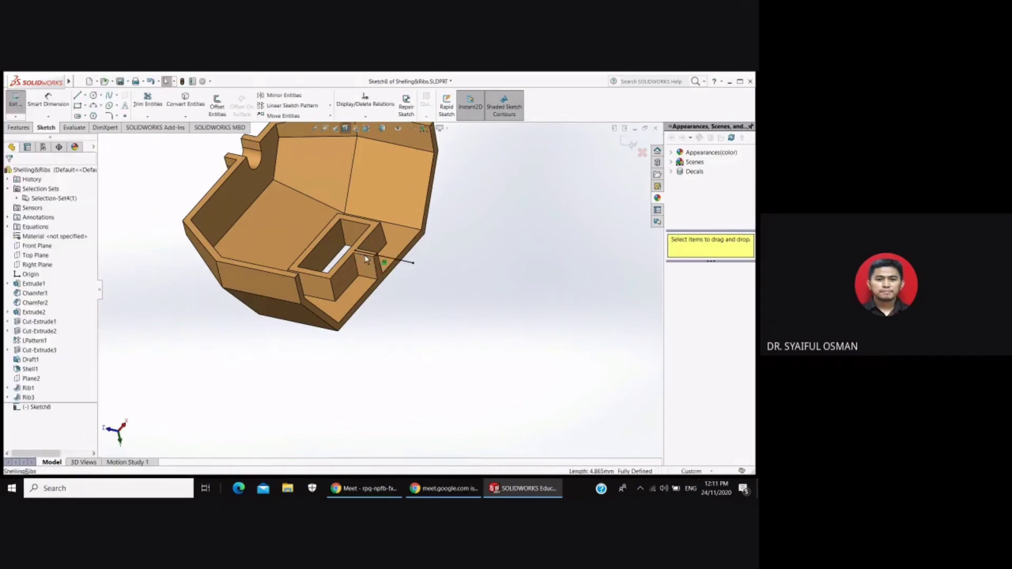
mouse_move(423, 298)
middle_down()
mouse_move(420, 290)
mouse_move(437, 295)
middle_up()
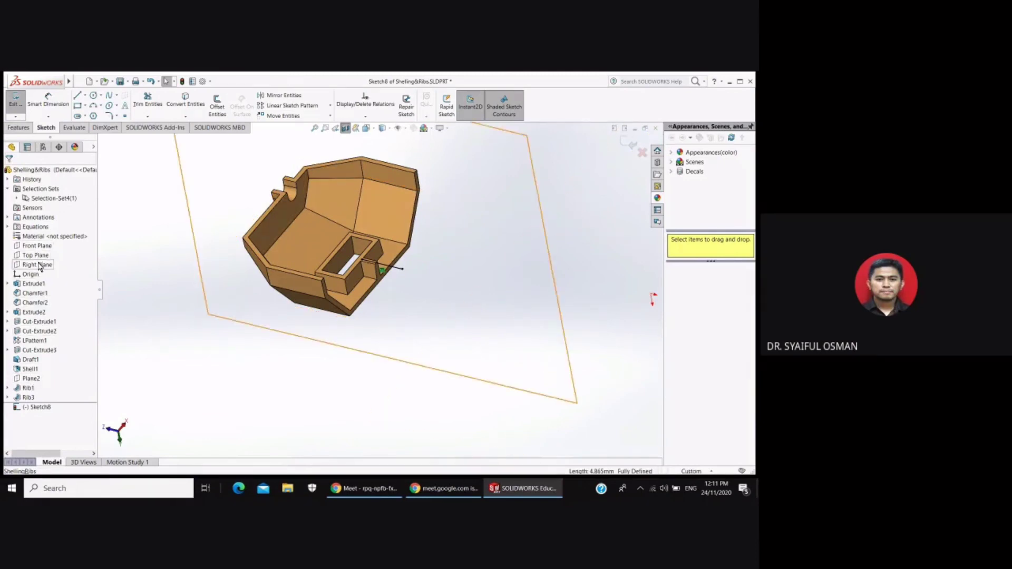
- Select the Right Plane and orbit to see it against the housing
click(39, 266)
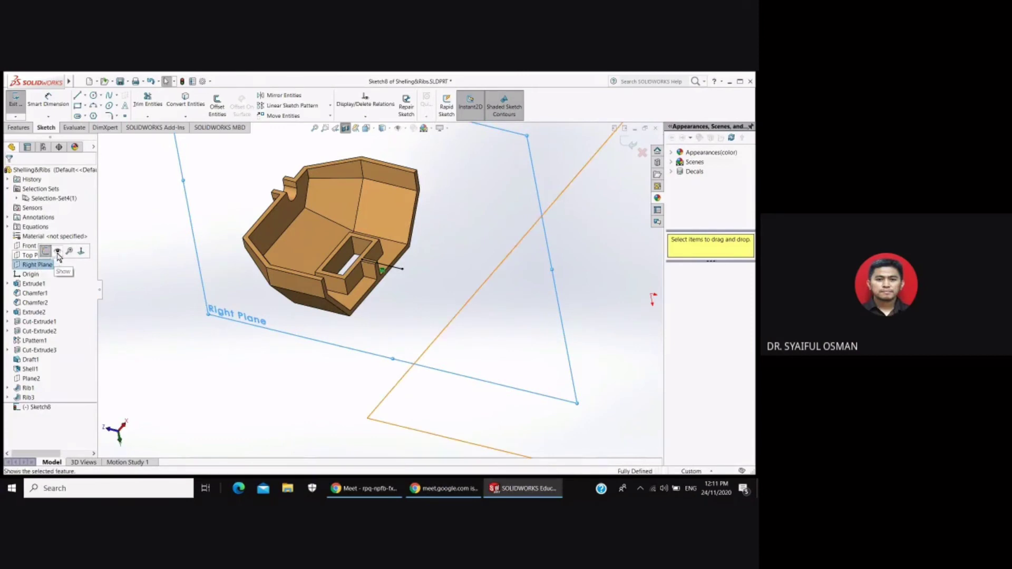
mouse_move(216, 352)
middle_down()
mouse_move(225, 359)
mouse_move(201, 352)
mouse_move(185, 361)
mouse_move(402, 294)
middle_up()
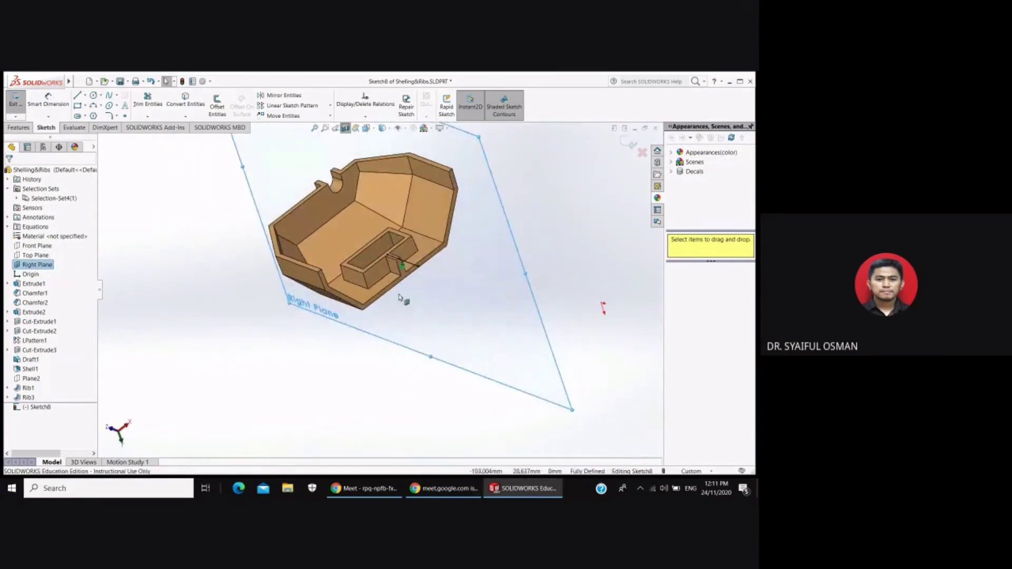
scroll(402, 248, down, 3)
scroll(375, 237, down, 2)
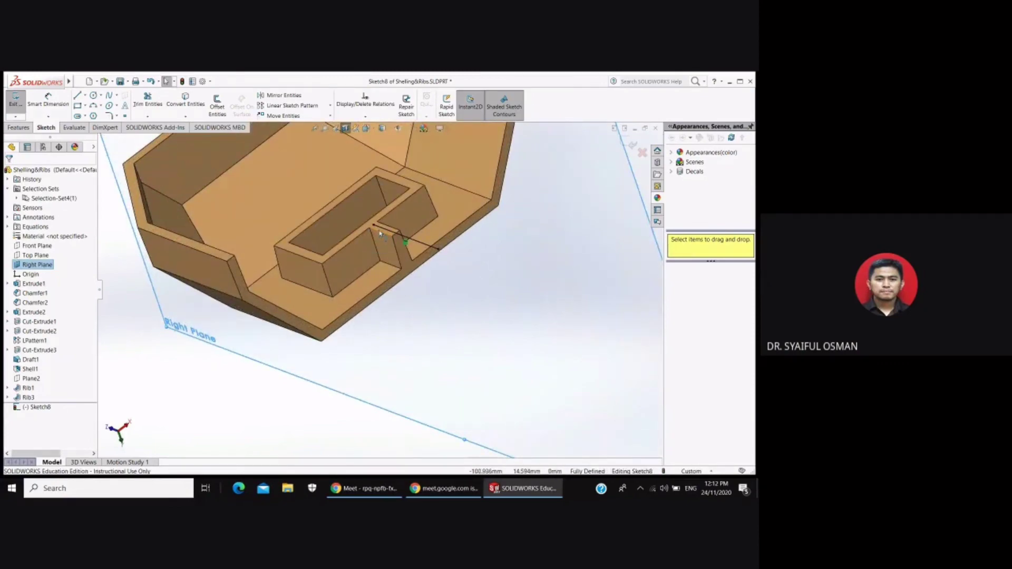
scroll(392, 236, up, 3)
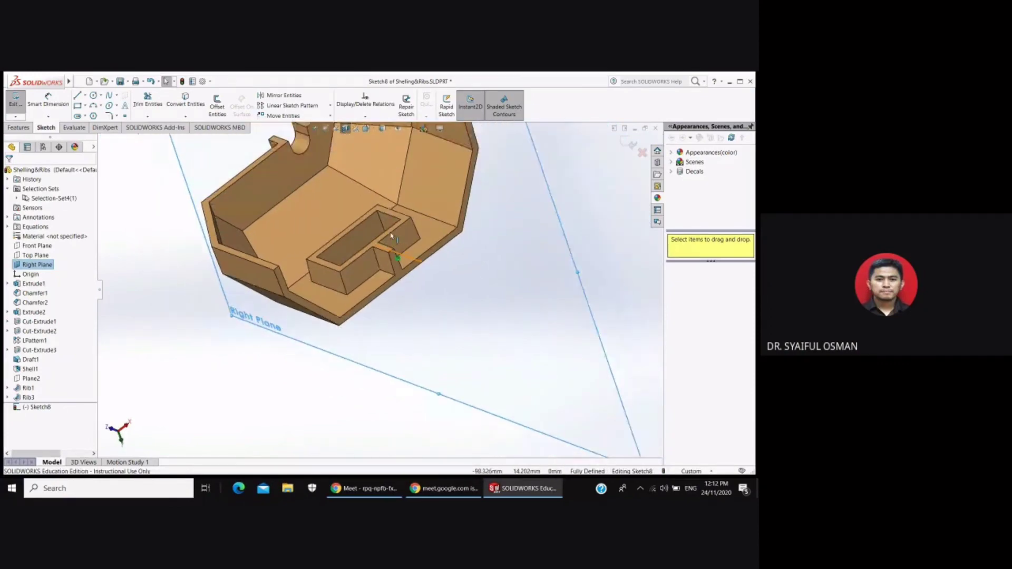
scroll(492, 231, up, 3)
mouse_move(492, 231)
middle_down()
mouse_move(535, 215)
mouse_move(531, 226)
mouse_move(544, 227)
middle_up()
key(Escape)
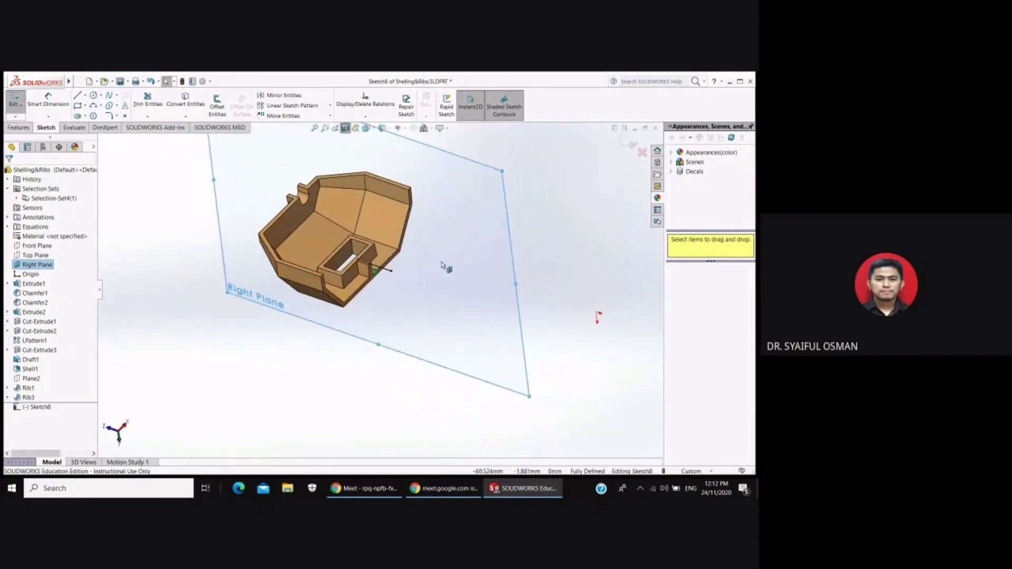
- Drag the converted line's endpoint left toward the housing's left wall
click(360, 264)
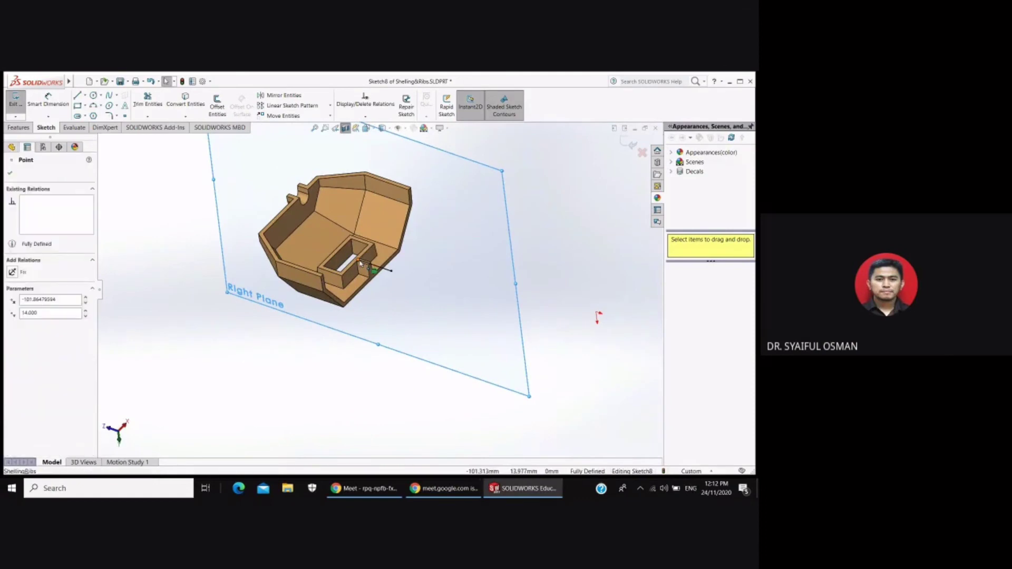
drag(353, 258, 310, 246)
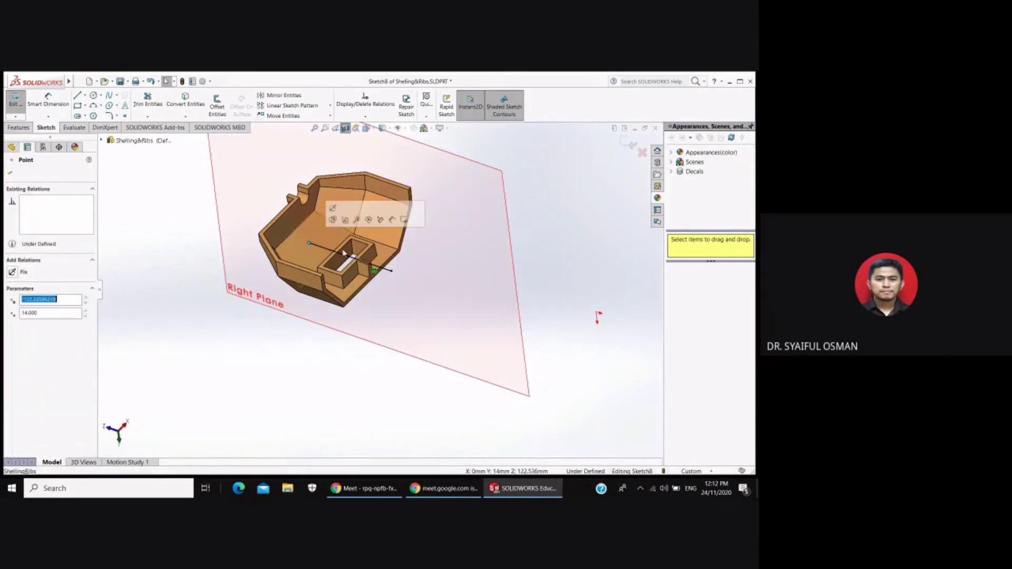
drag(393, 272, 331, 252)
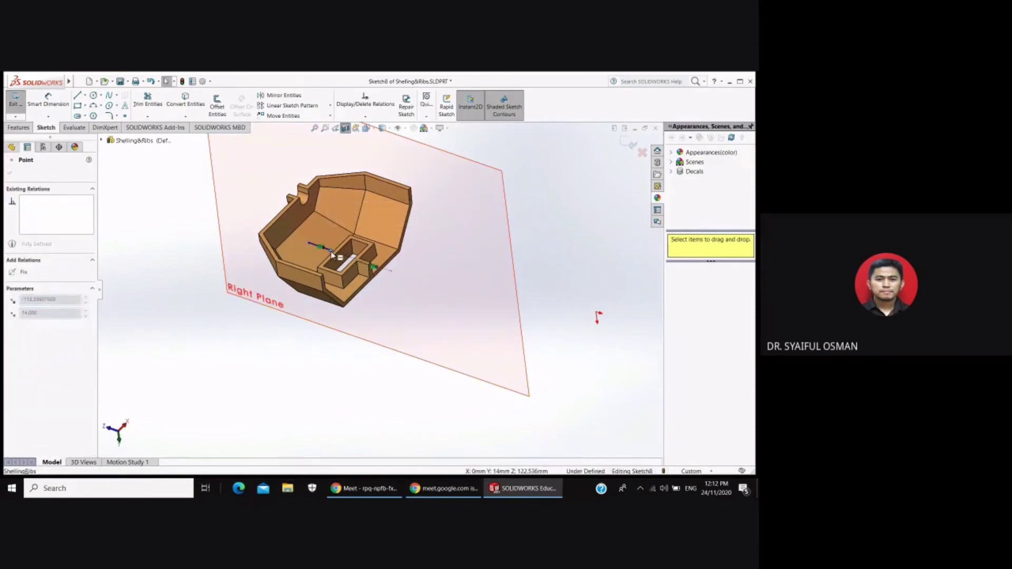
click(331, 252)
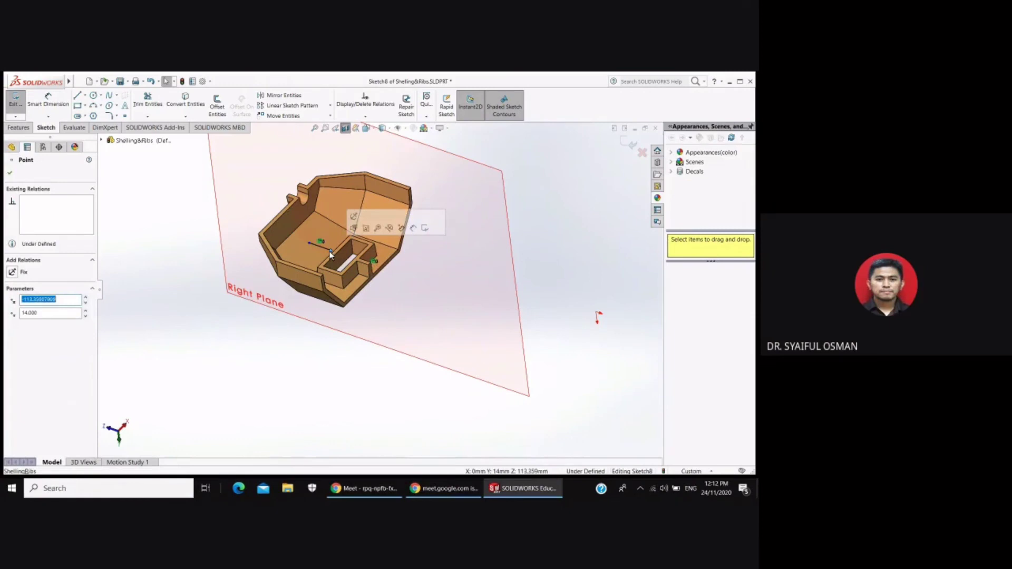
click(10, 172)
mouse_move(163, 253)
middle_down()
mouse_move(255, 214)
mouse_move(459, 174)
middle_up()
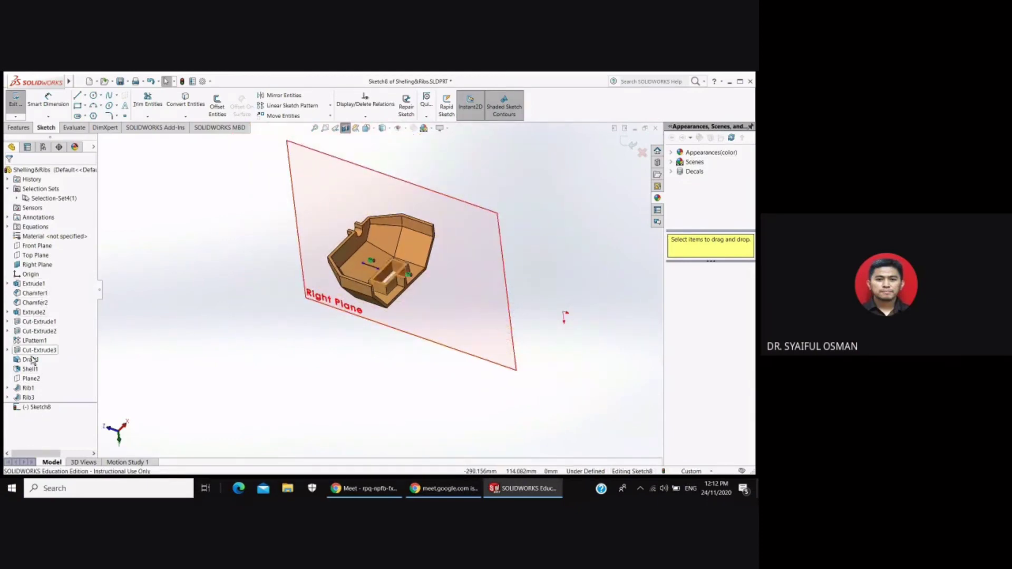
- Hide the Right Plane
right_click(311, 190)
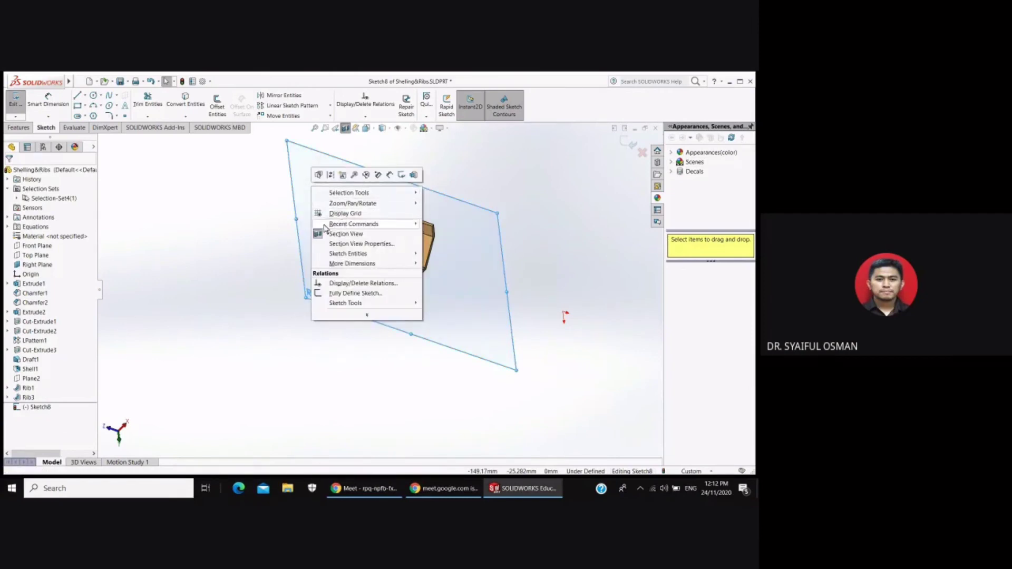
right_click(304, 165)
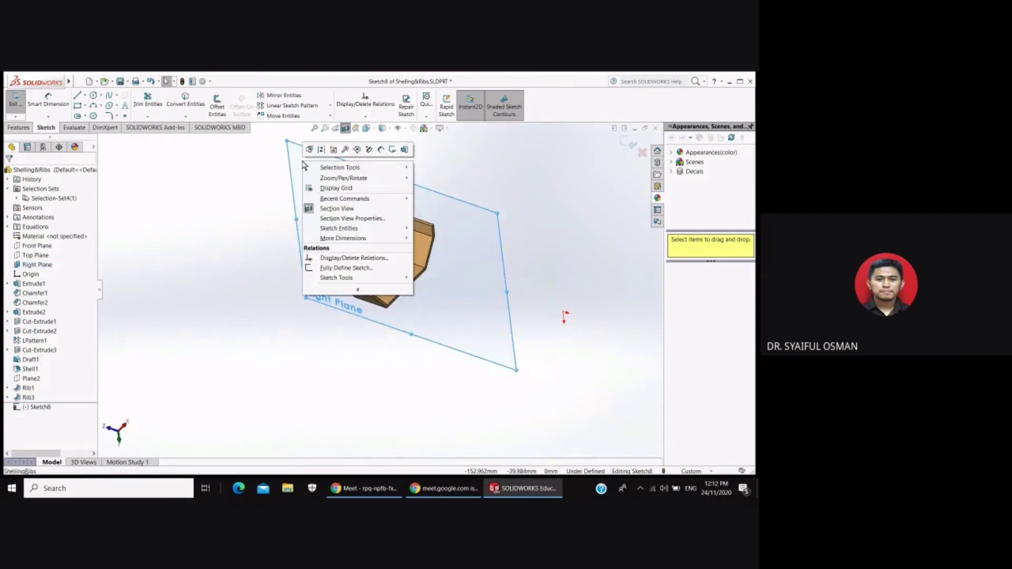
right_click(37, 265)
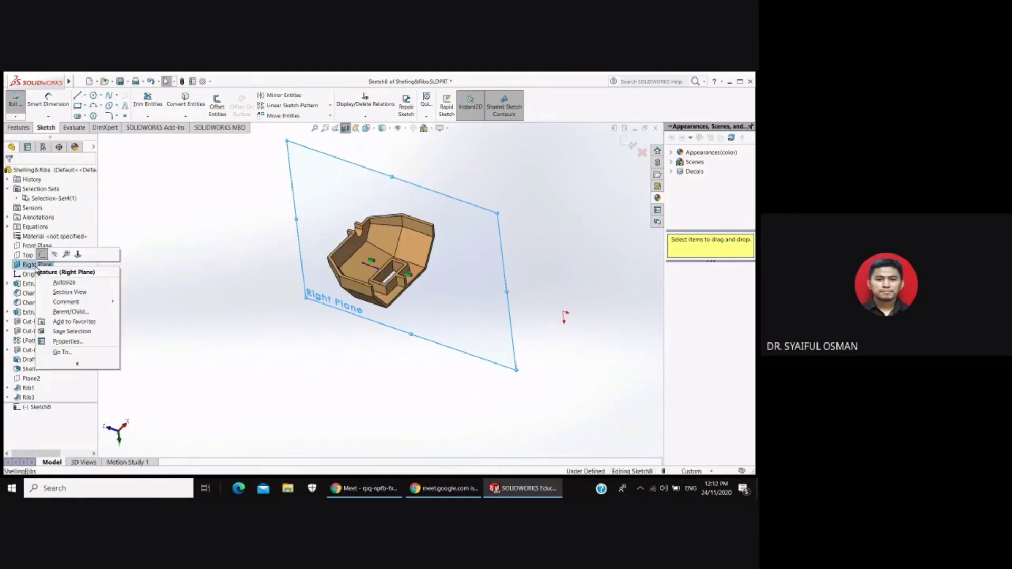
click(53, 256)
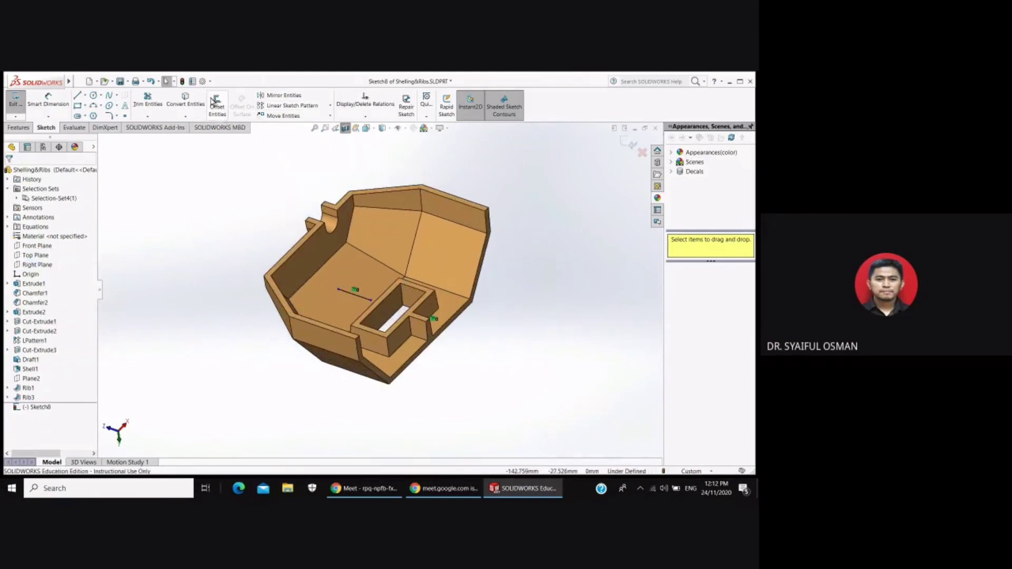
- Rib Sketch8's line: 1.5 mm both sides, 3° draft, Parallel to Sketch, material flipped
click(21, 129)
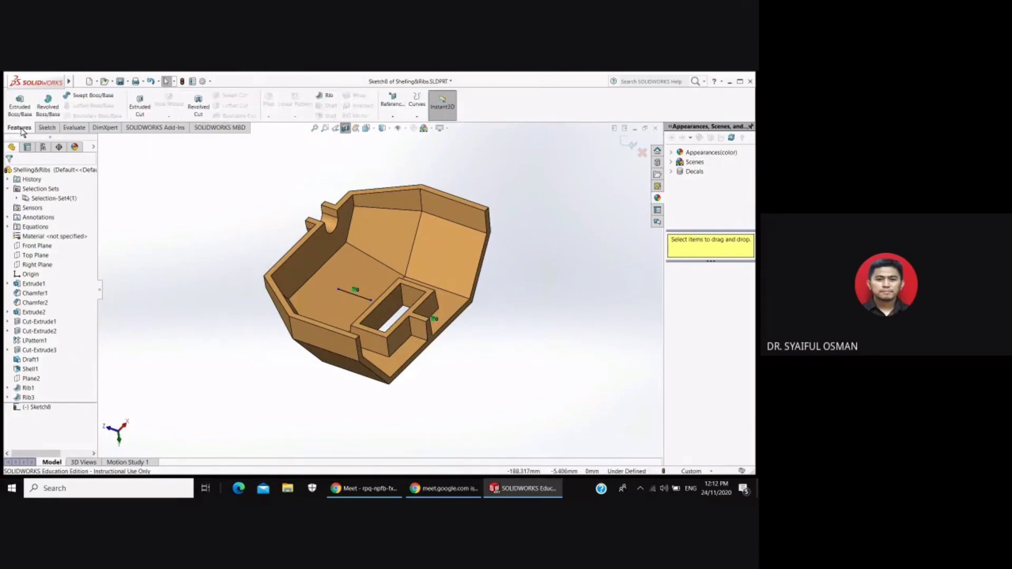
click(330, 96)
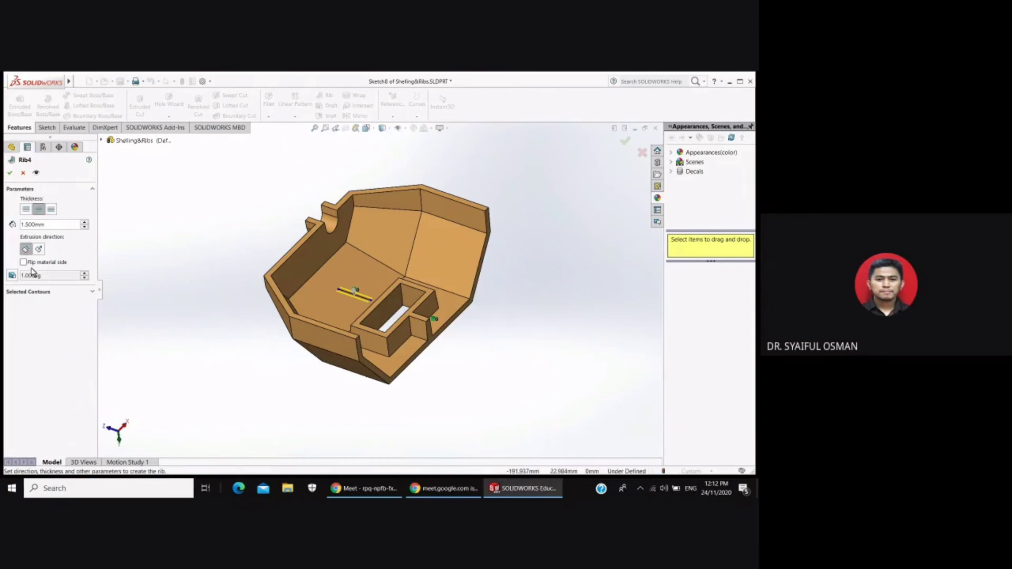
click(13, 279)
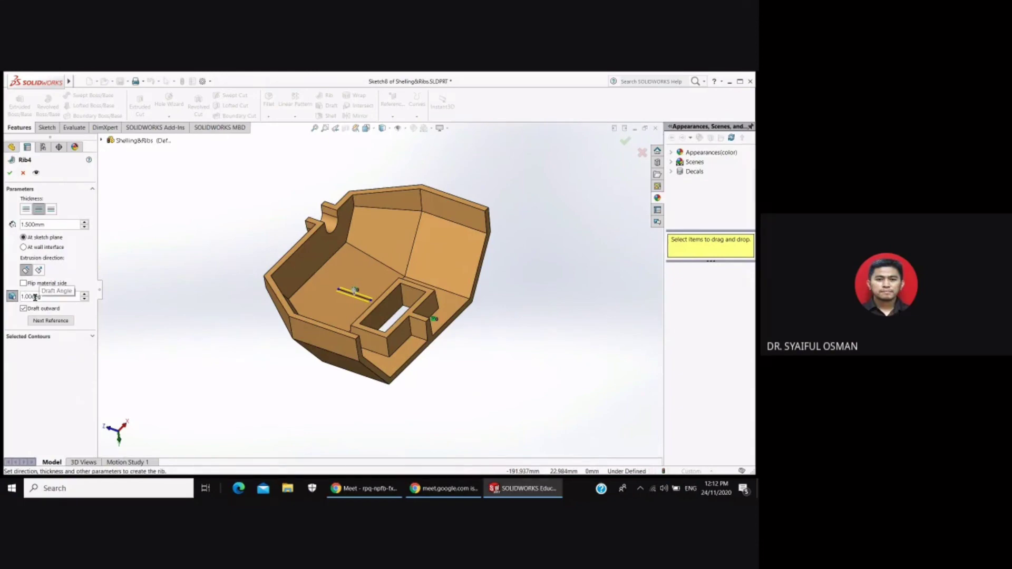
text(3)
key(Return)
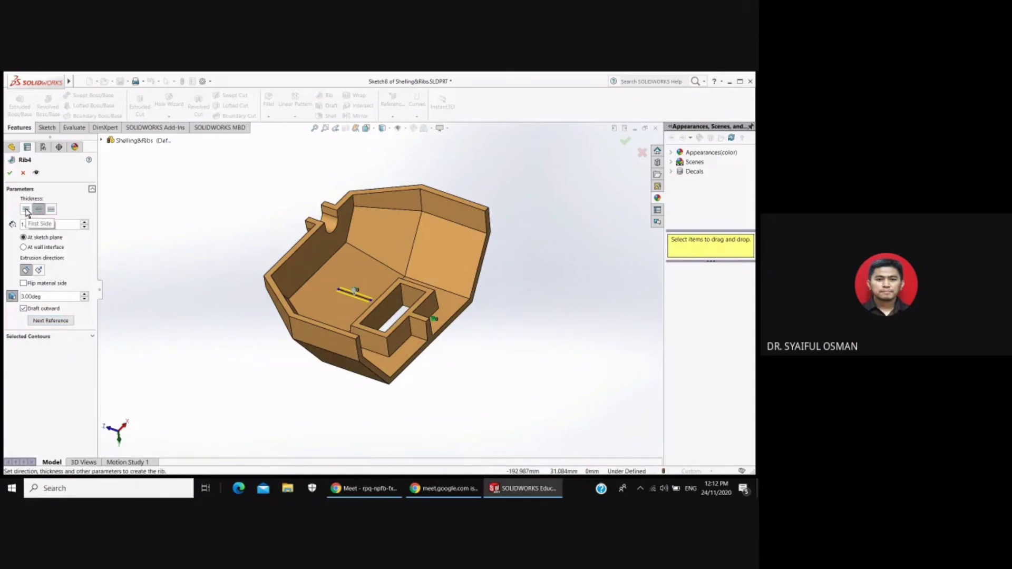
click(39, 210)
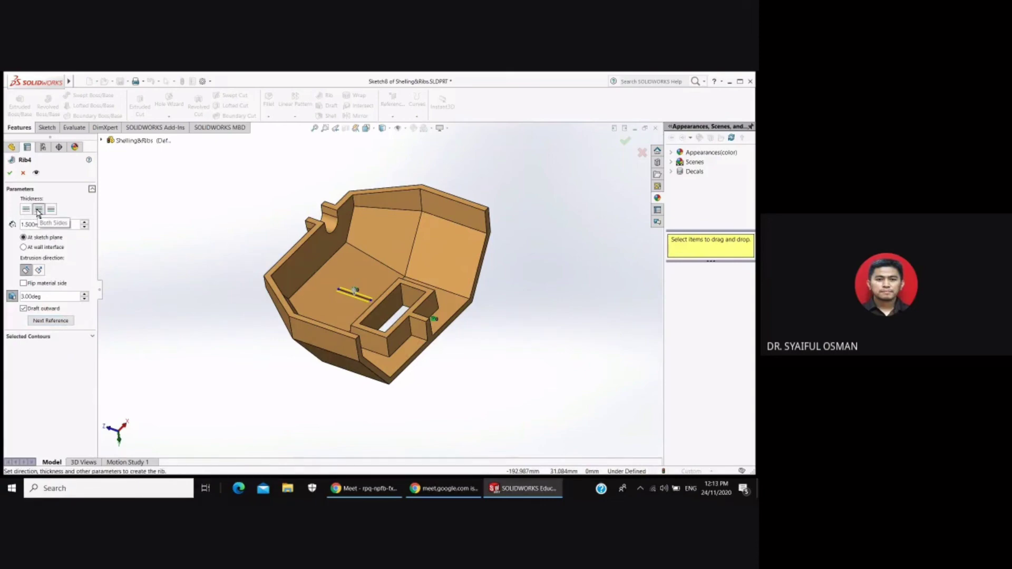
click(25, 271)
click(10, 174)
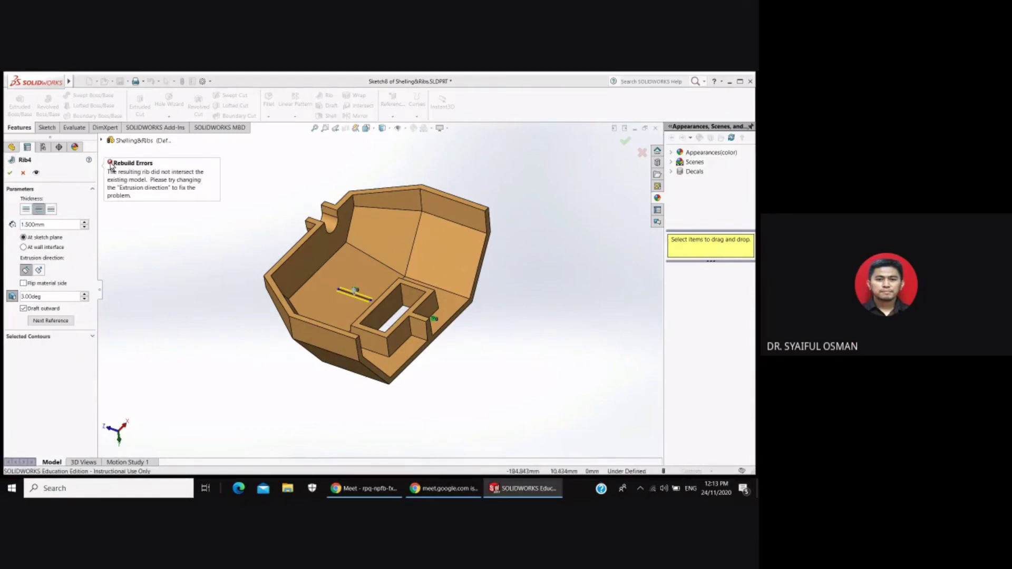
click(24, 284)
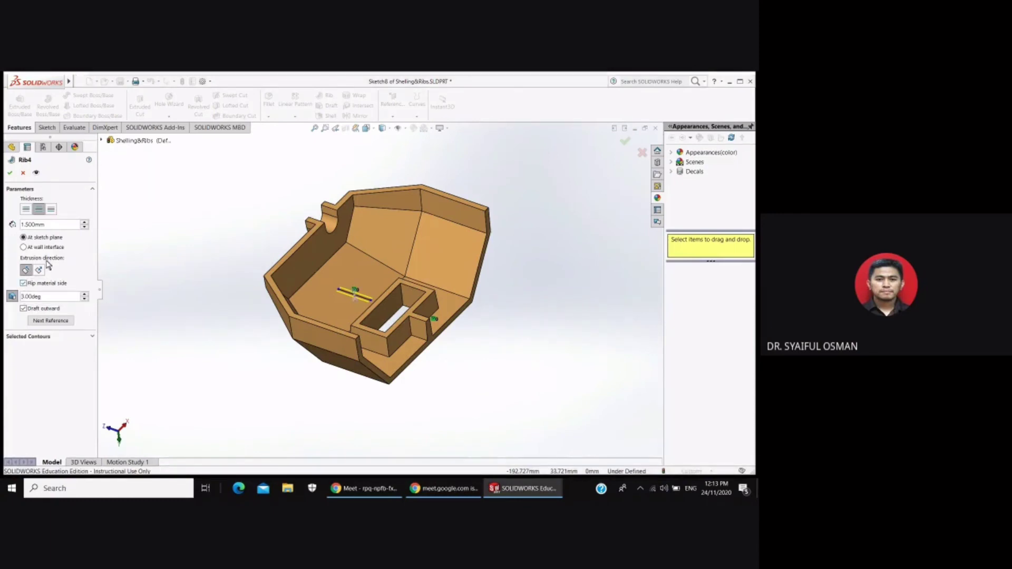
click(10, 174)
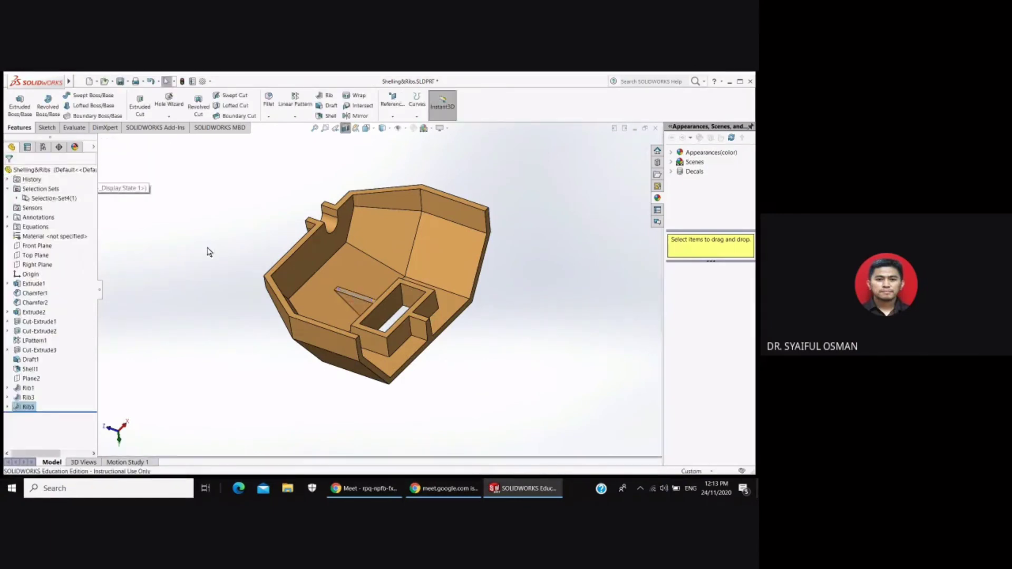
scroll(384, 273, down, 5)
scroll(418, 244, up, 3)
scroll(384, 289, down, 5)
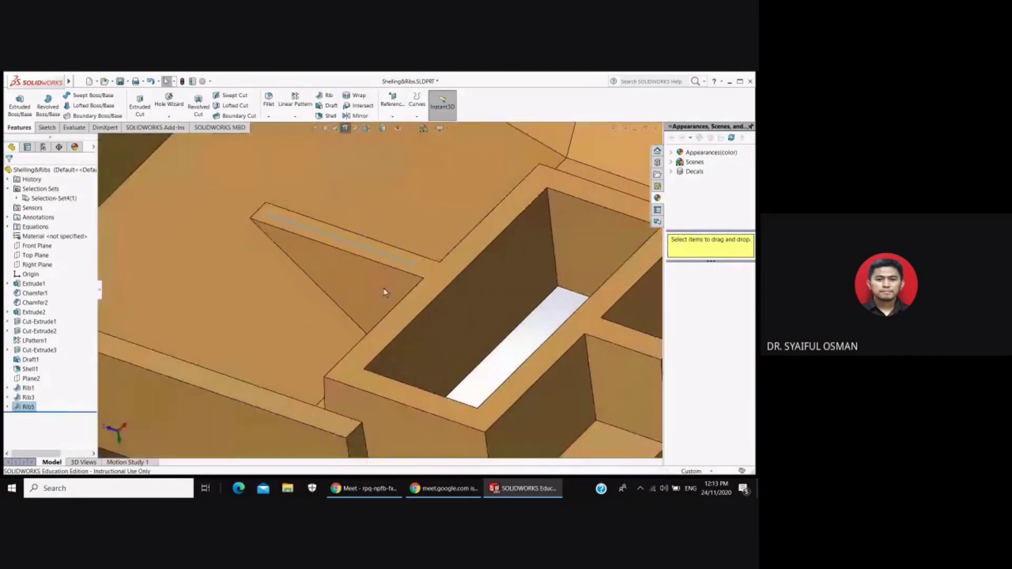
scroll(384, 300, up, 5)
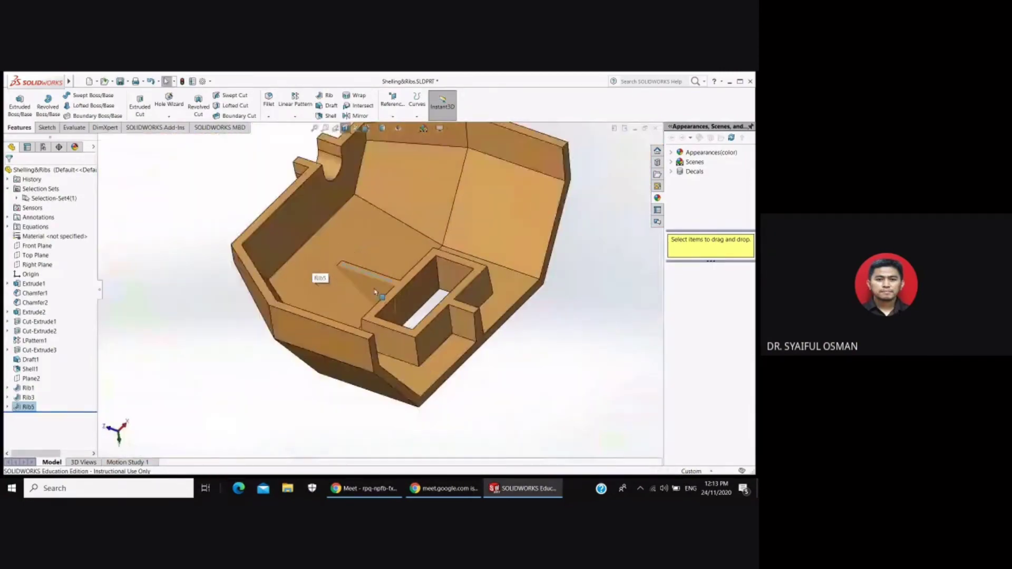
scroll(384, 299, up, 2)
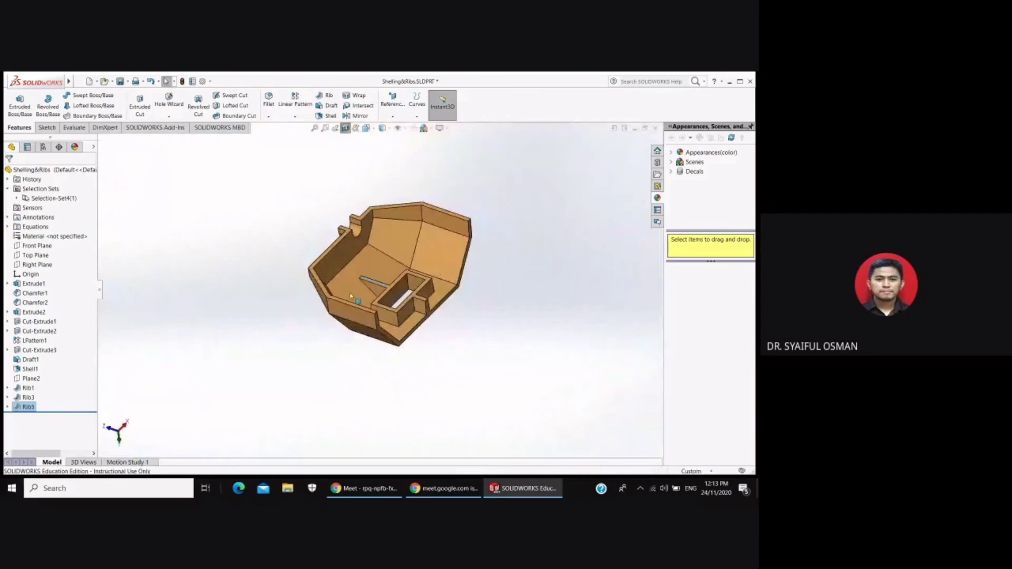
scroll(390, 307, up, 2)
scroll(390, 306, down, 1)
scroll(393, 311, down, 3)
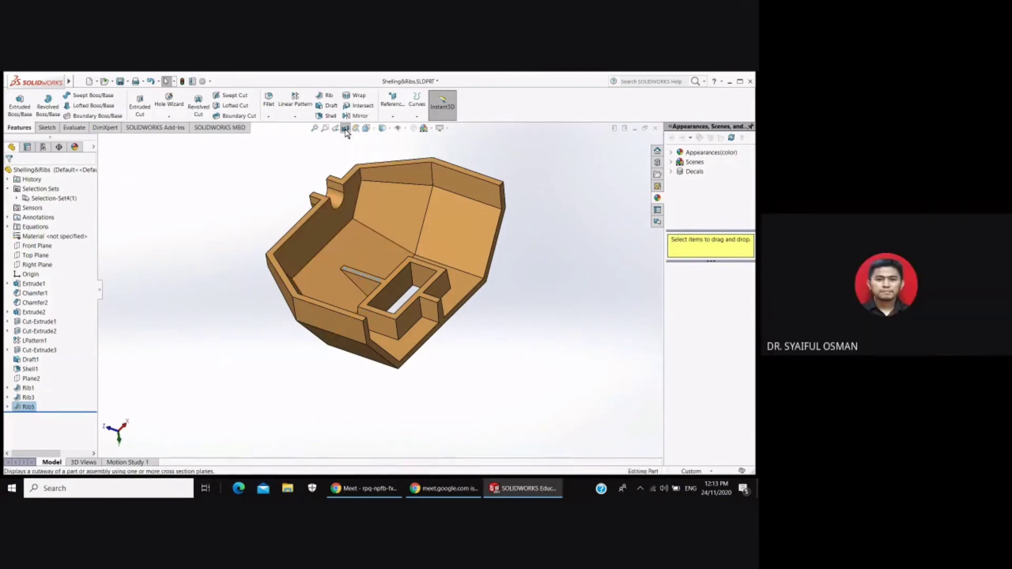
scroll(347, 132, up, 3)
scroll(543, 276, up, 3)
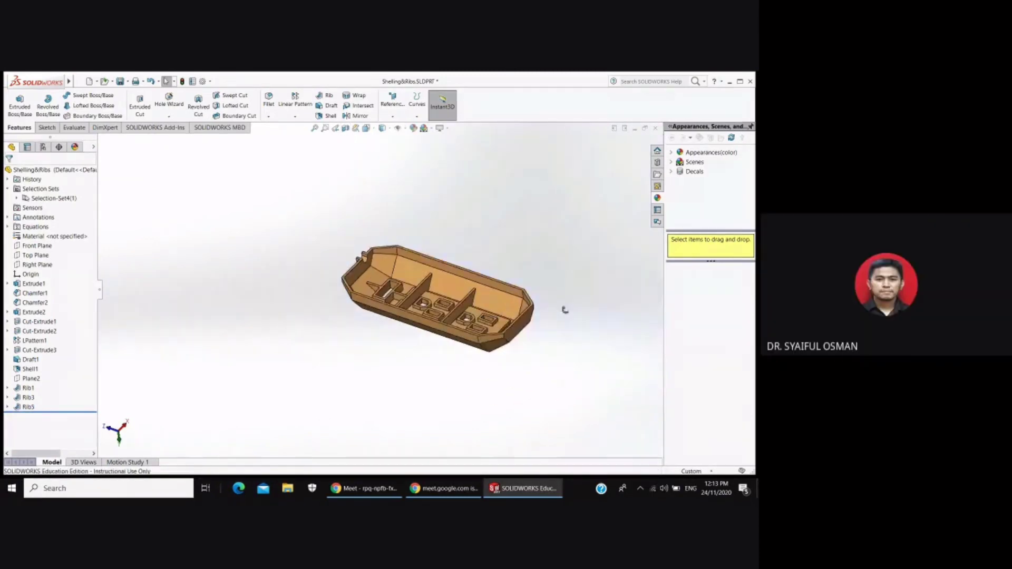
mouse_move(566, 310)
middle_down()
mouse_move(540, 343)
mouse_move(578, 286)
mouse_move(463, 342)
mouse_move(470, 350)
middle_up()
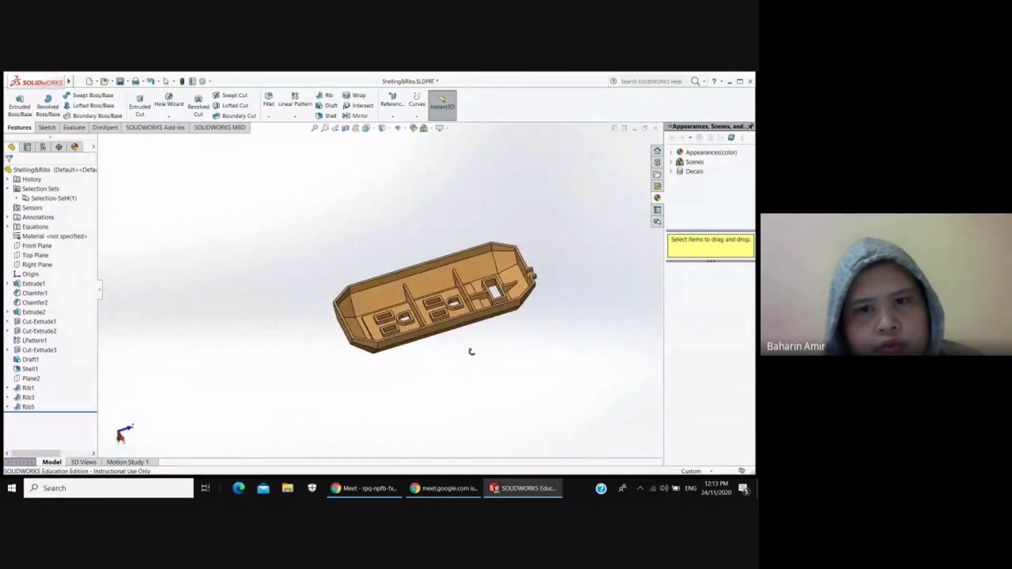
click(345, 129)
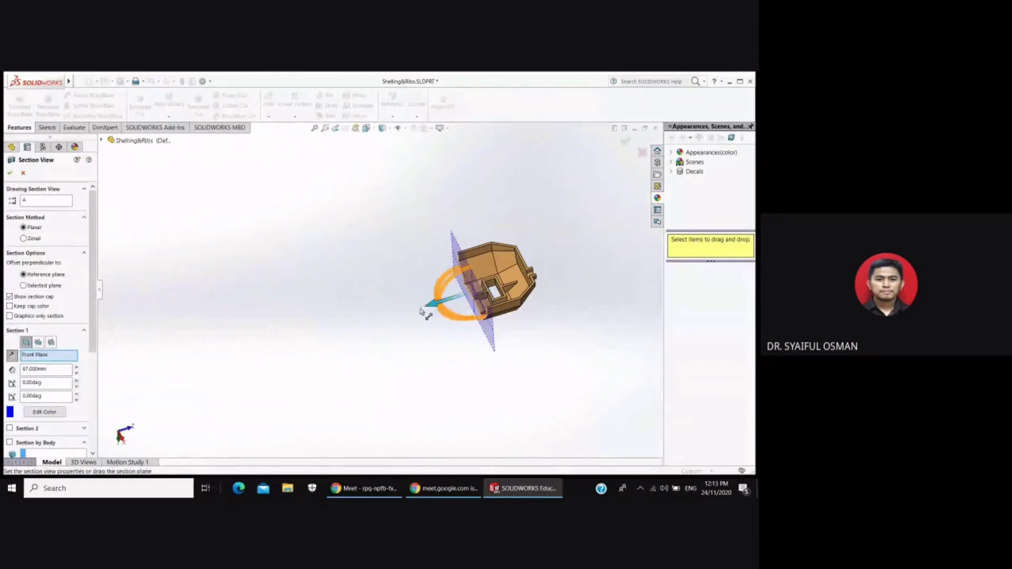
mouse_move(422, 312)
mouse_down()
mouse_move(317, 340)
mouse_move(334, 340)
mouse_move(311, 336)
mouse_move(414, 347)
mouse_up()
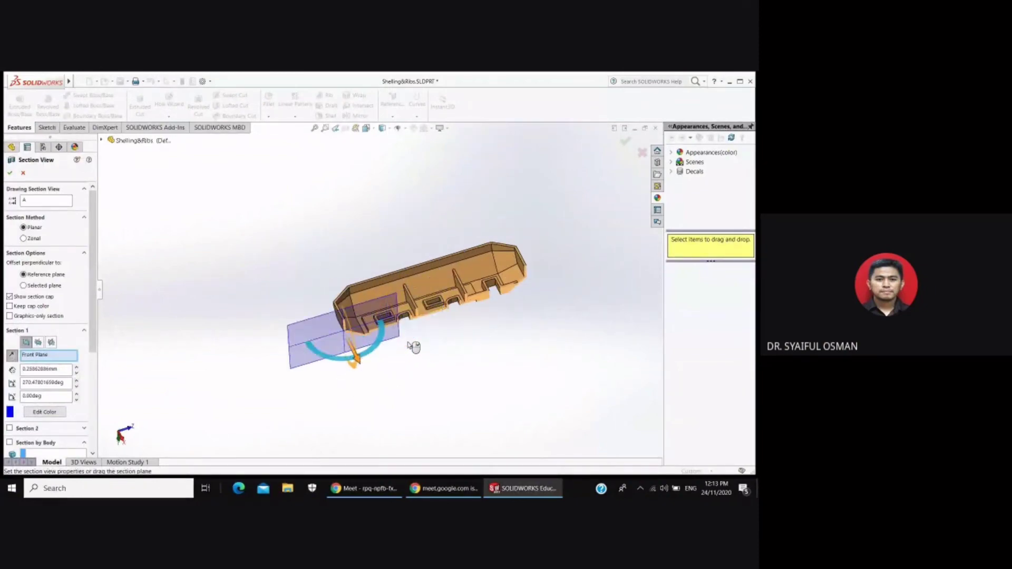
scroll(415, 345, down, 2)
scroll(416, 344, down, 3)
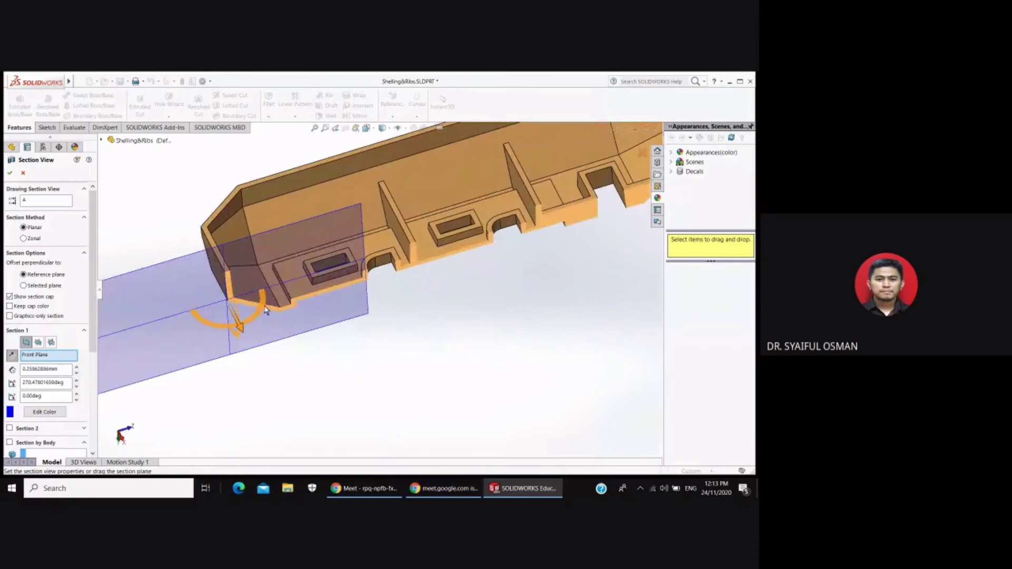
click(282, 286)
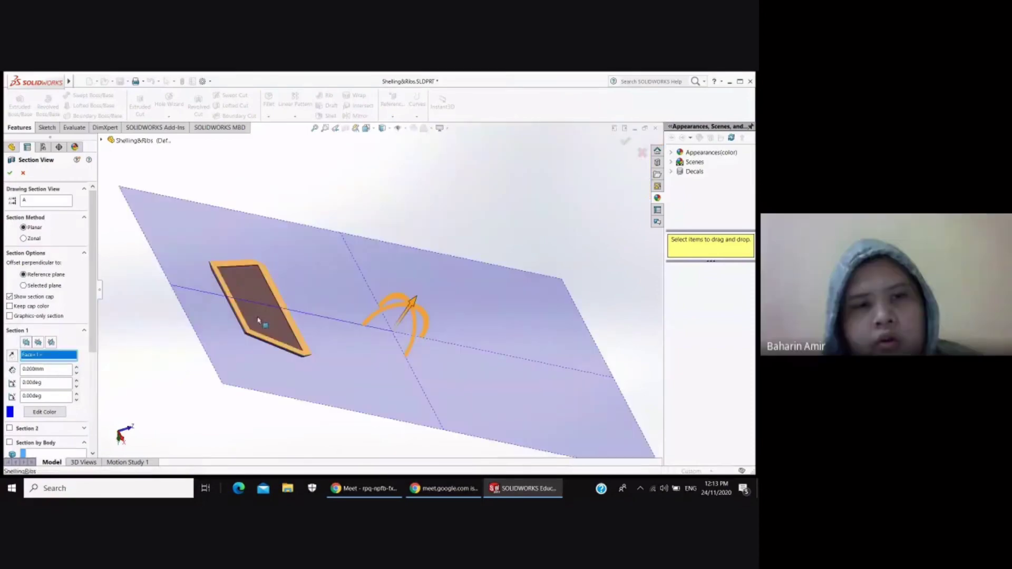
click(23, 173)
click(379, 495)
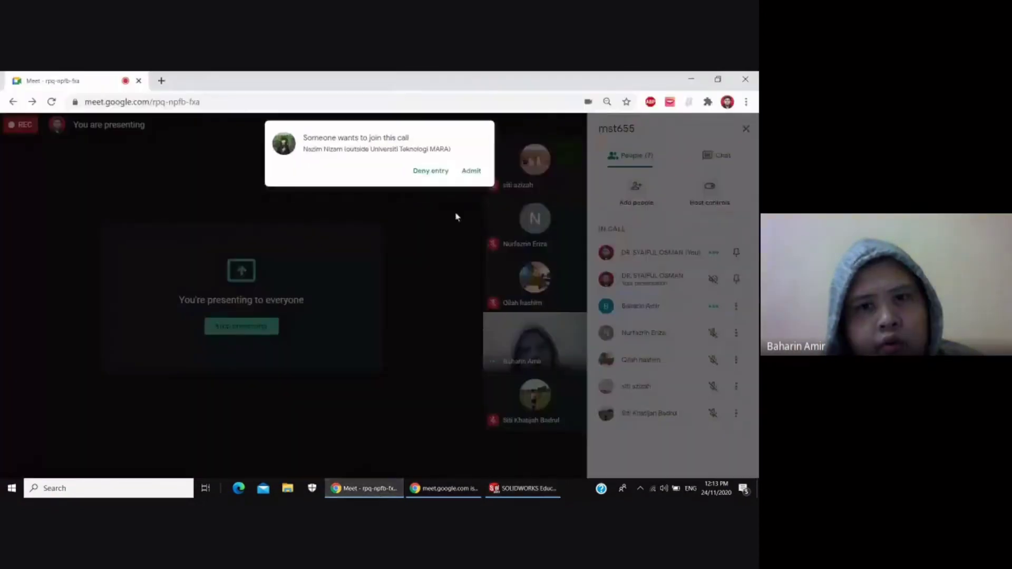
click(470, 169)
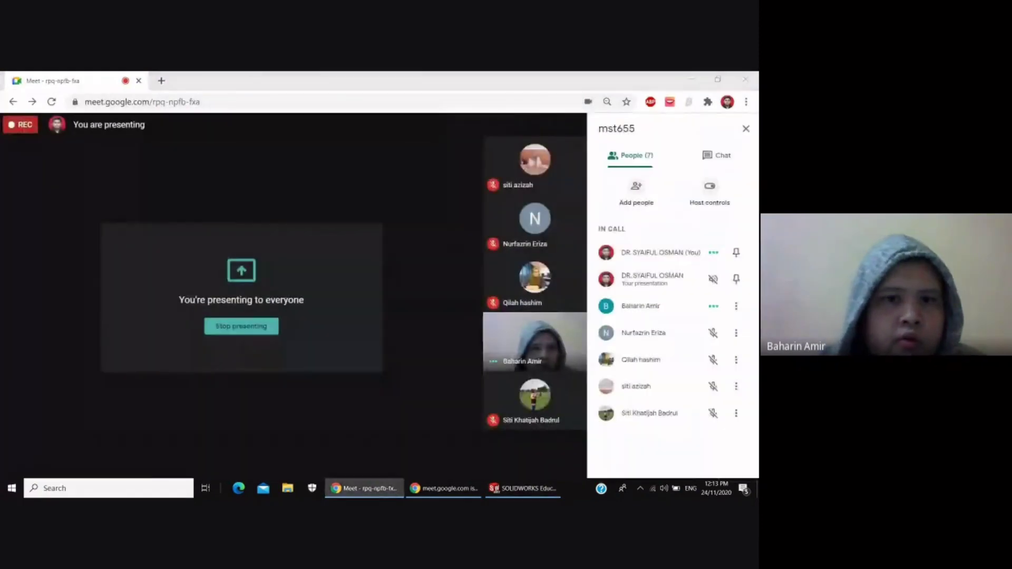
click(525, 488)
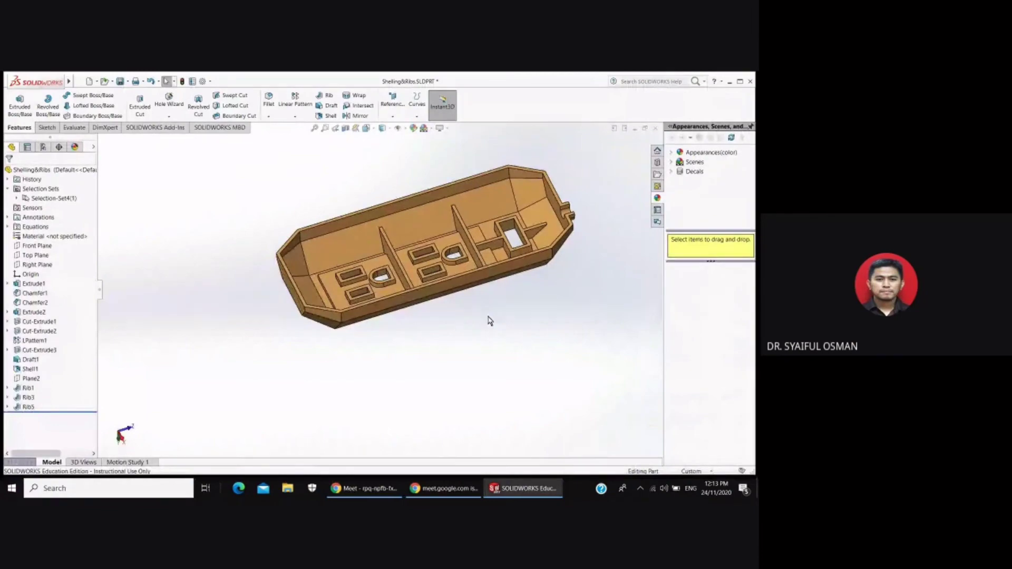
scroll(389, 297, down, 3)
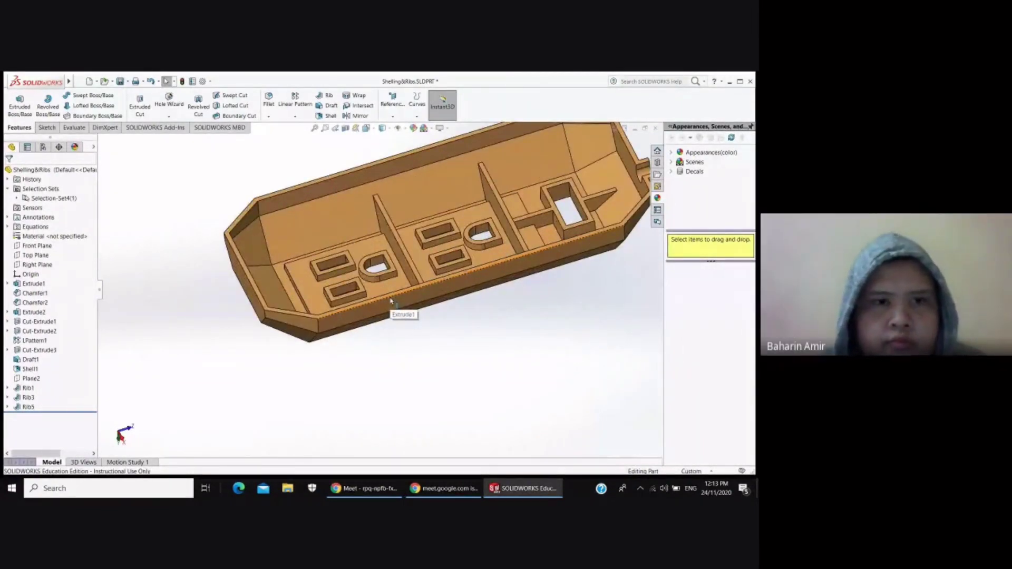
scroll(391, 300, up, 2)
scroll(401, 295, up, 1)
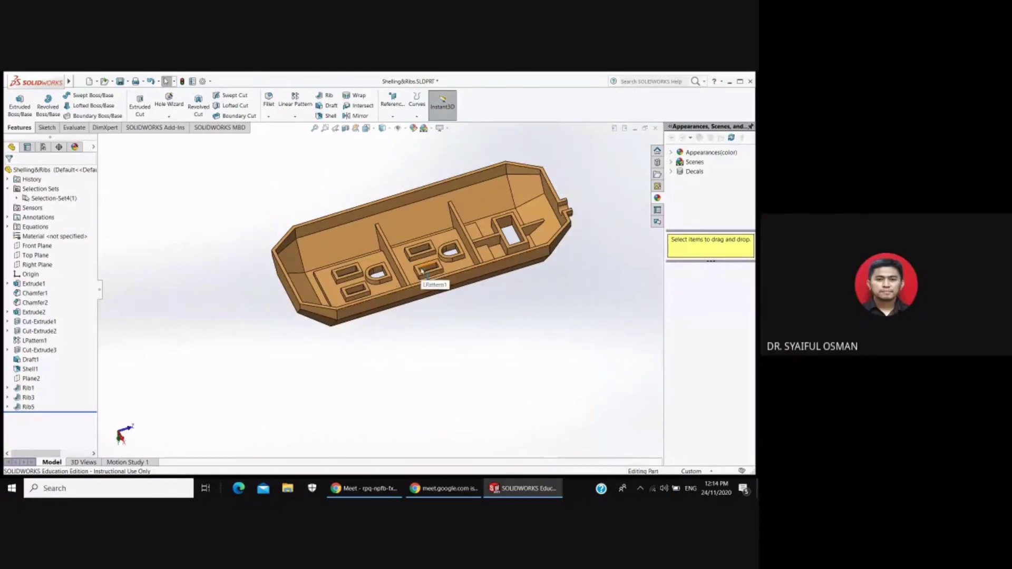
scroll(421, 271, down, 2)
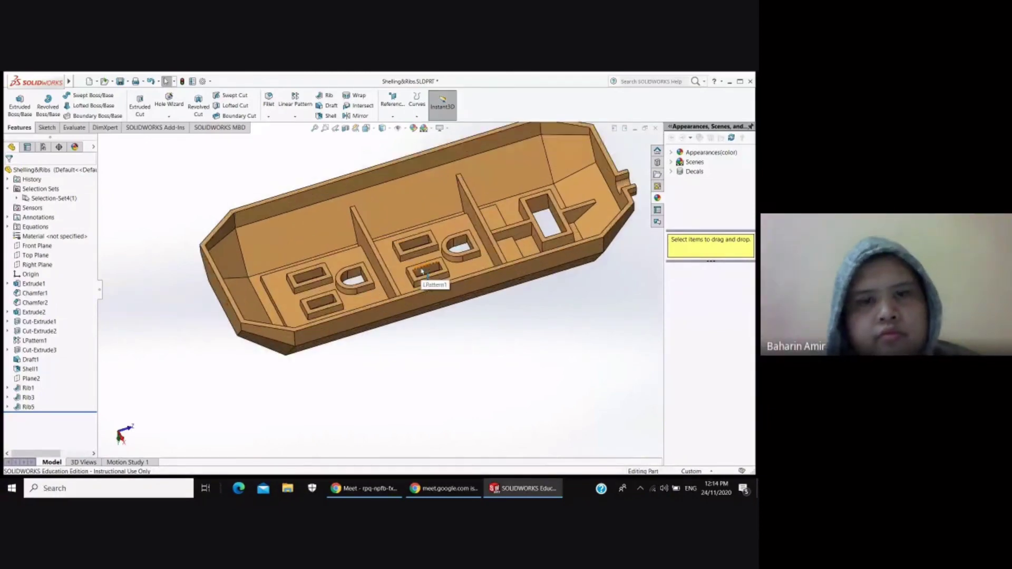
scroll(421, 271, down, 1)
drag(421, 271, 243, 224)
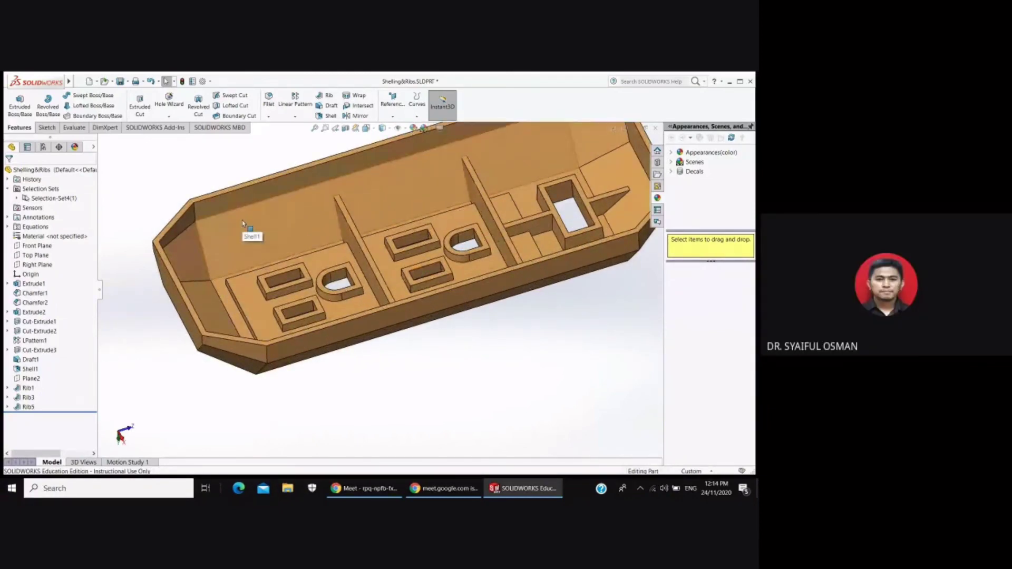
scroll(245, 224, up, 3)
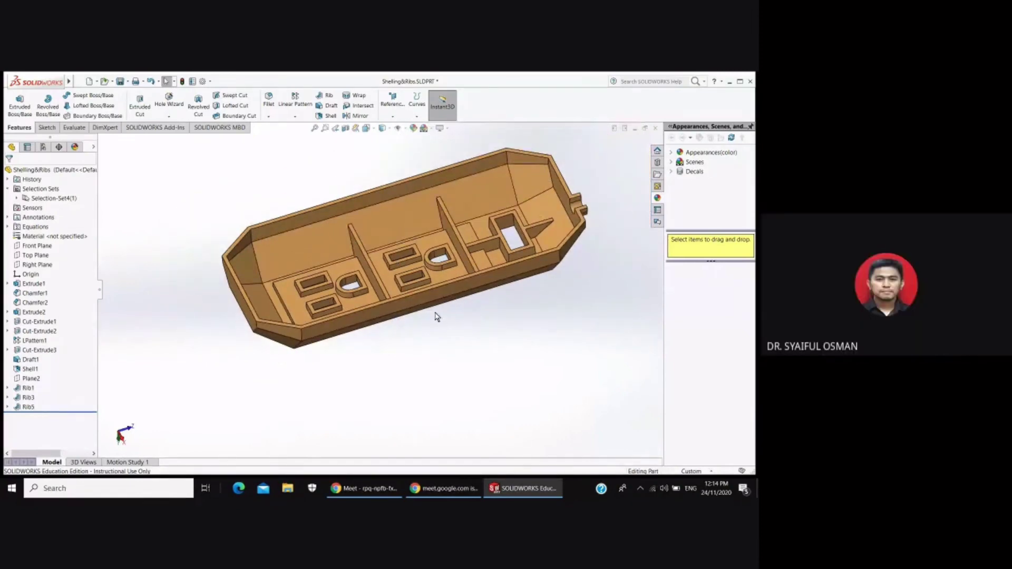
scroll(430, 296, down, 1)
scroll(429, 296, down, 2)
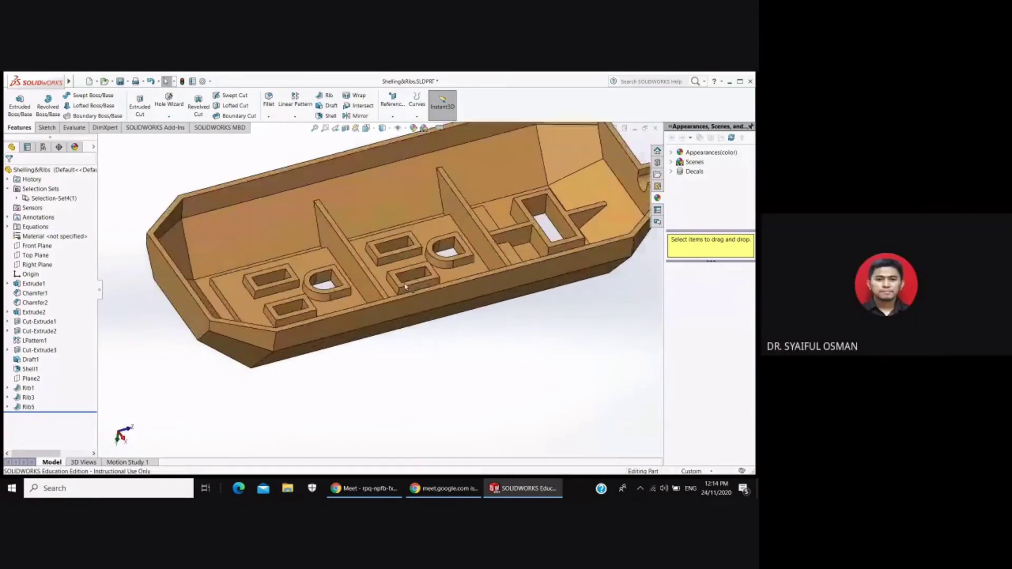
scroll(430, 295, down, 1)
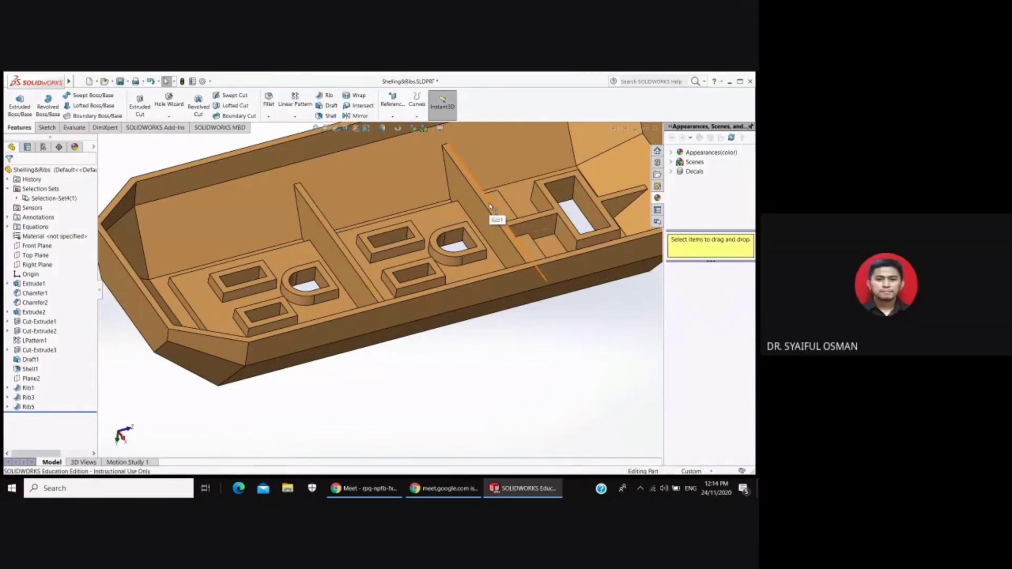
scroll(337, 234, down, 3)
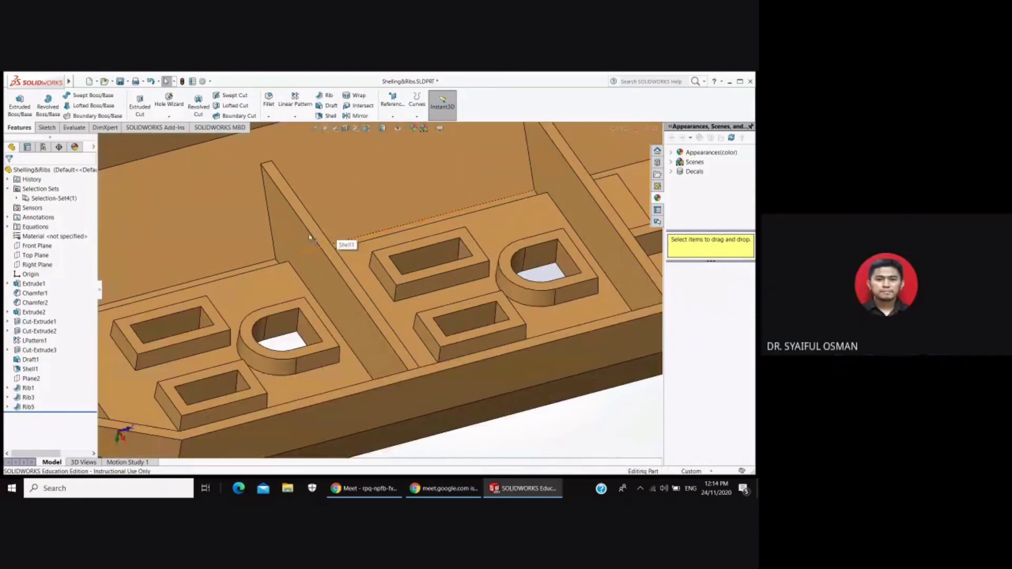
scroll(314, 232, down, 2)
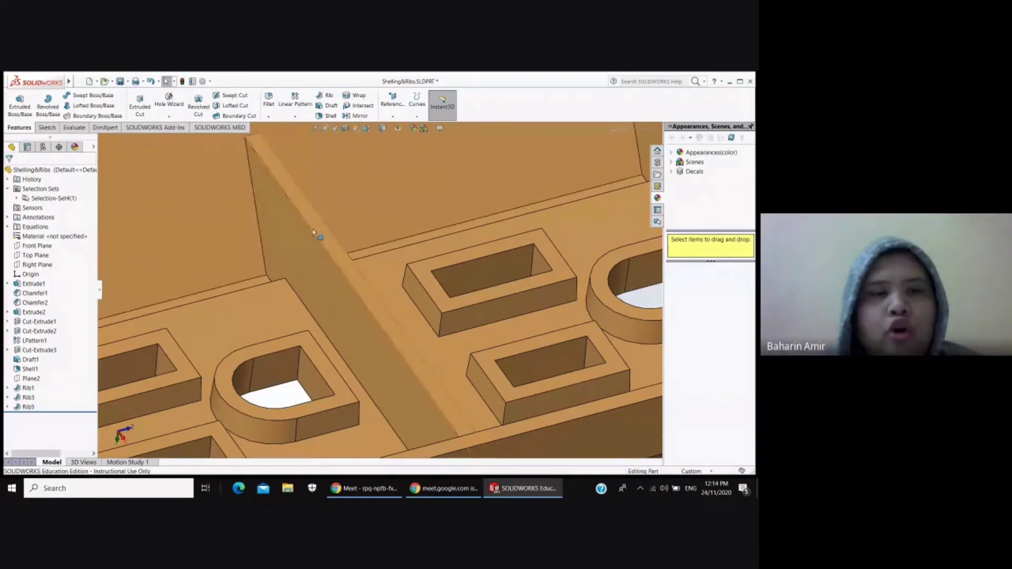
scroll(339, 233, down, 3)
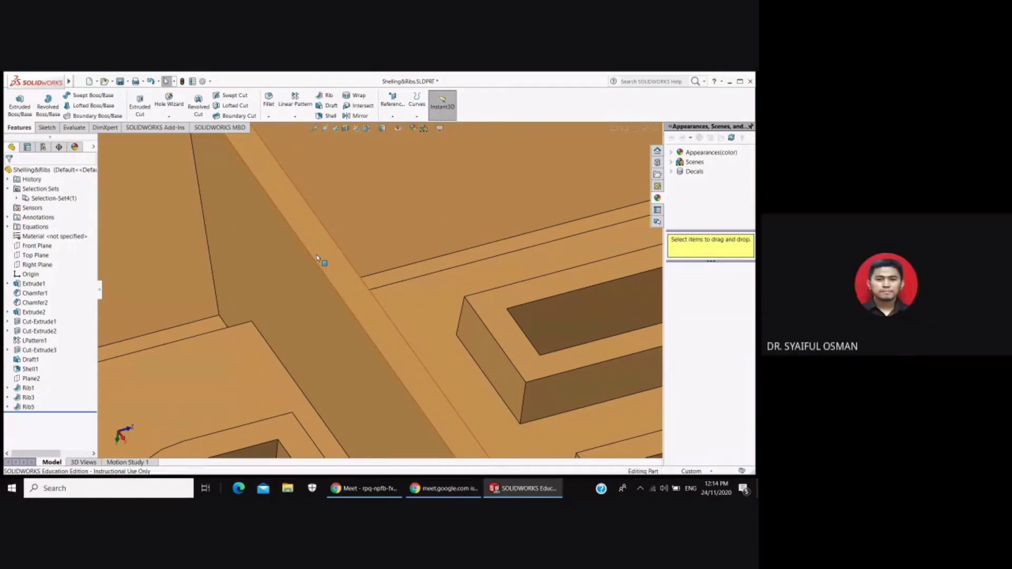
scroll(317, 258, up, 2)
scroll(317, 259, up, 2)
scroll(319, 256, up, 2)
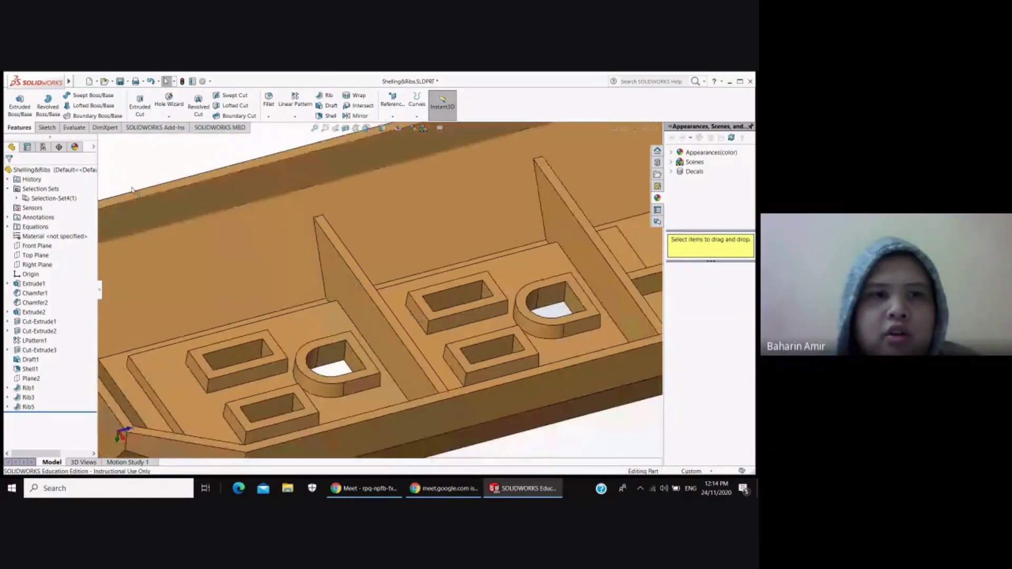
- Open the Fillet dropdown on the Features toolbar to browse rounding and chamfer commands
click(272, 116)
click(268, 117)
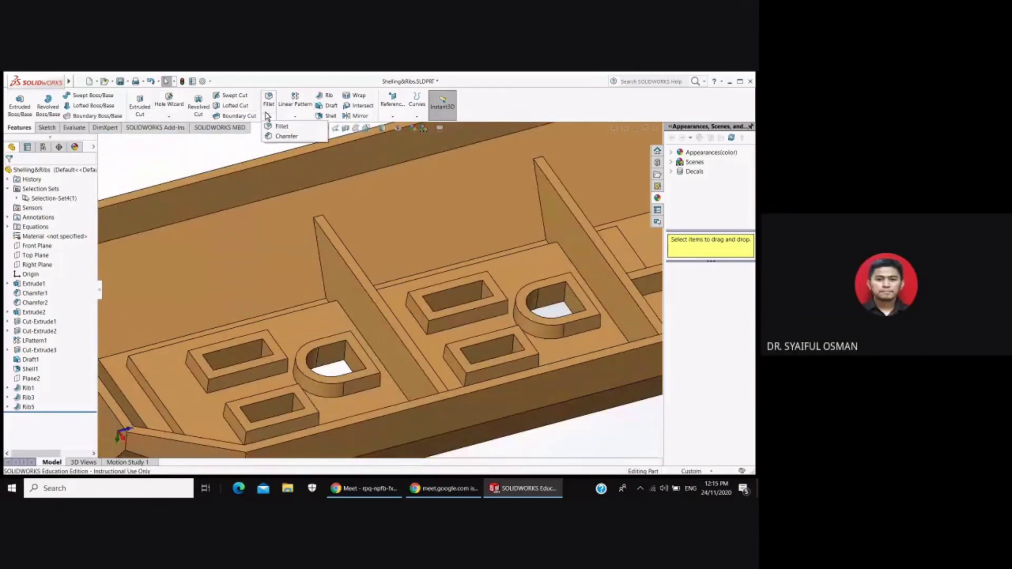